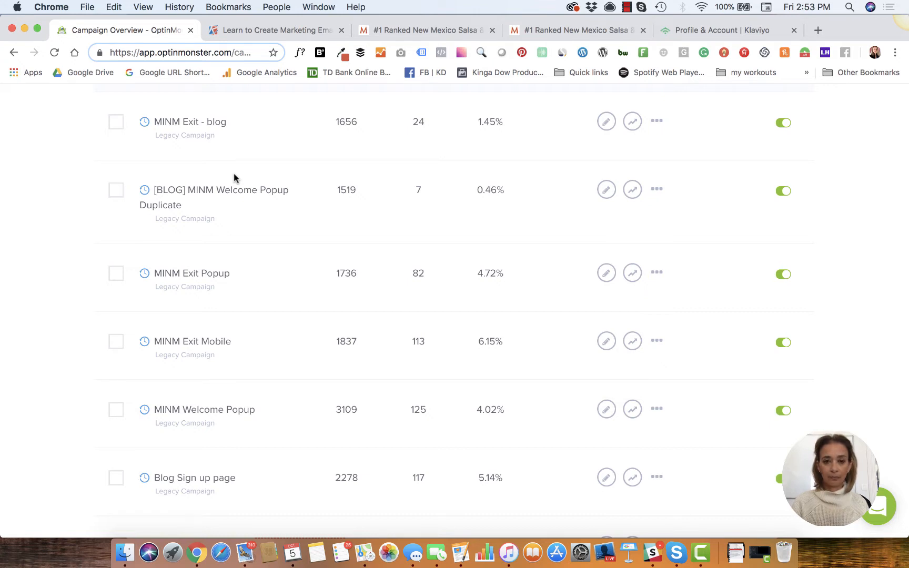
Review the existing campaigns and the example popups on the madeinnewmexico.com and kingadow.com websites.
{"action": "scroll", "coordinate": [234, 177], "scroll_direction": "up", "scroll_amount": 6}
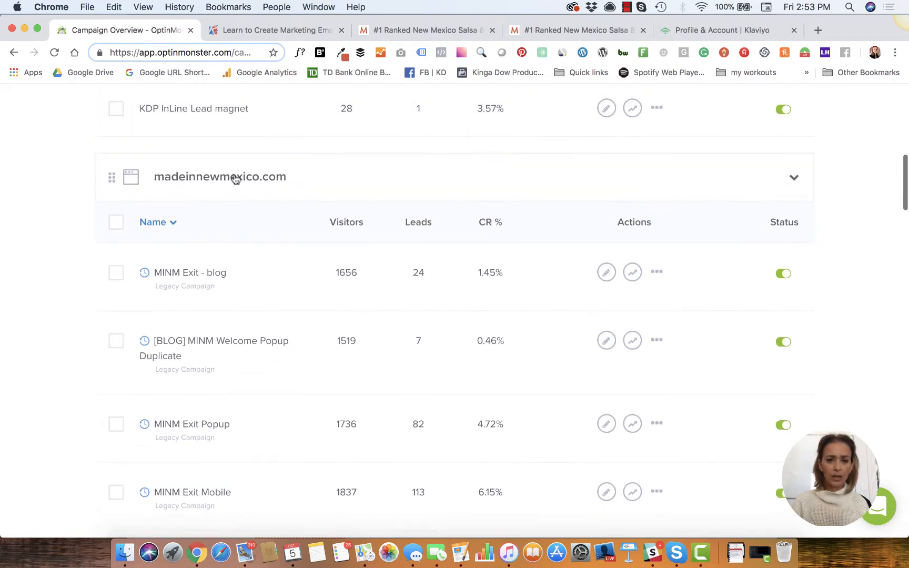
{"action": "scroll", "coordinate": [234, 178], "scroll_direction": "up", "scroll_amount": 2}
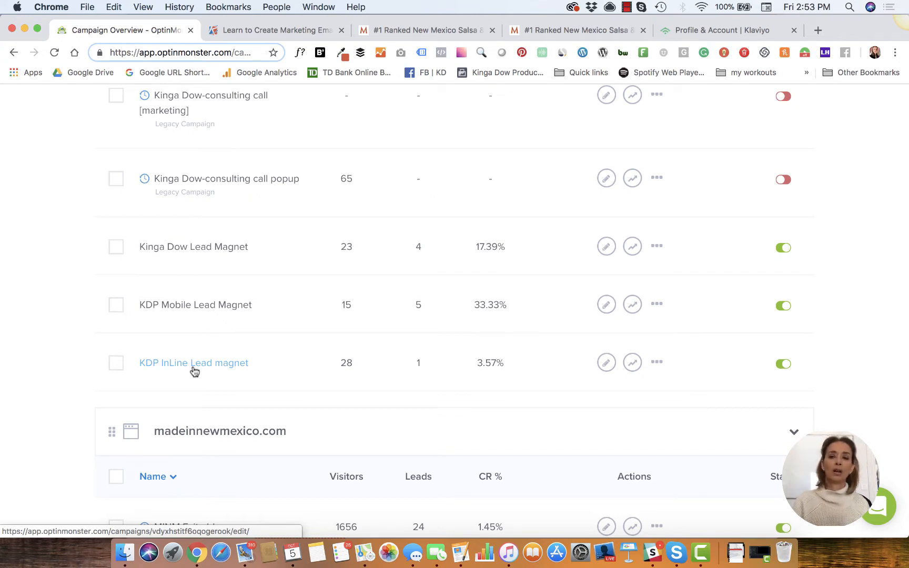
{"action": "left_click", "coordinate": [428, 29]}
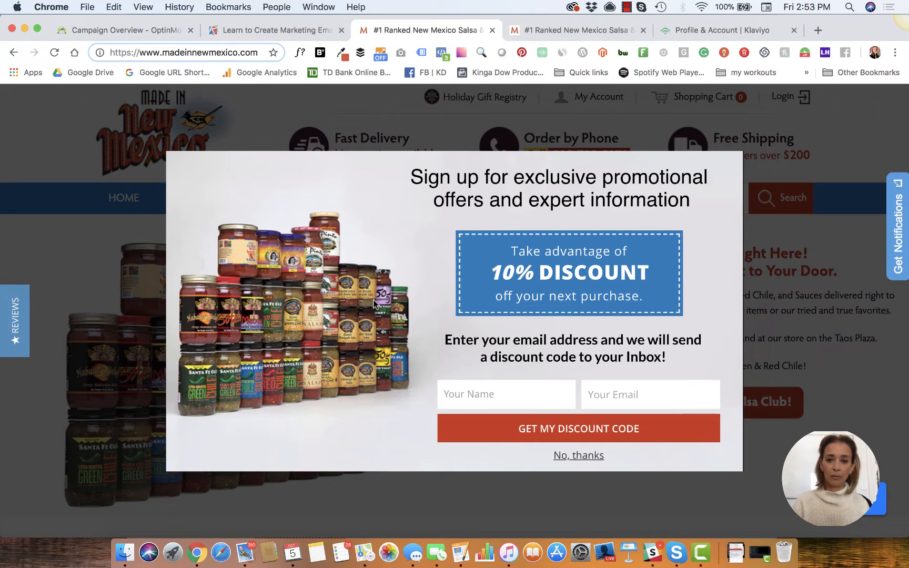
{"action": "left_click", "coordinate": [577, 32]}
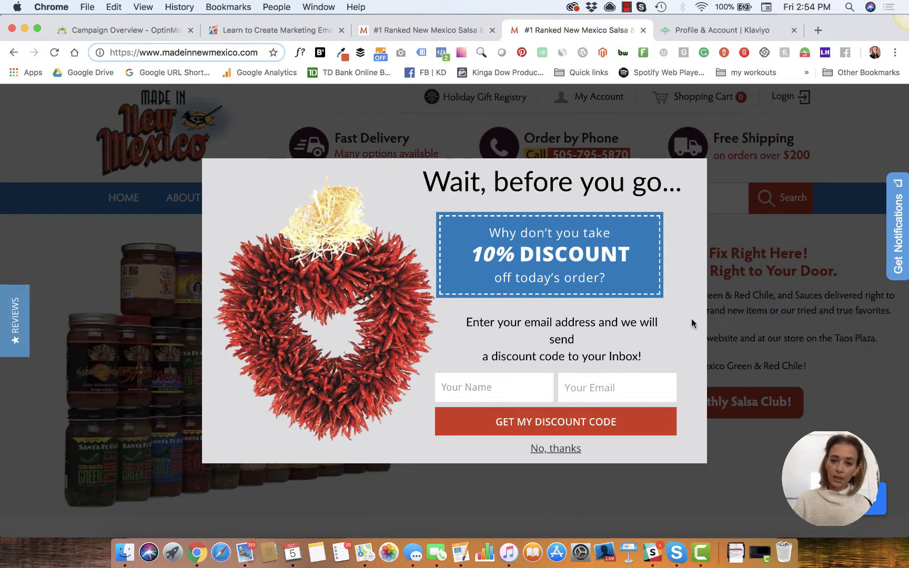
{"action": "left_click", "coordinate": [269, 30]}
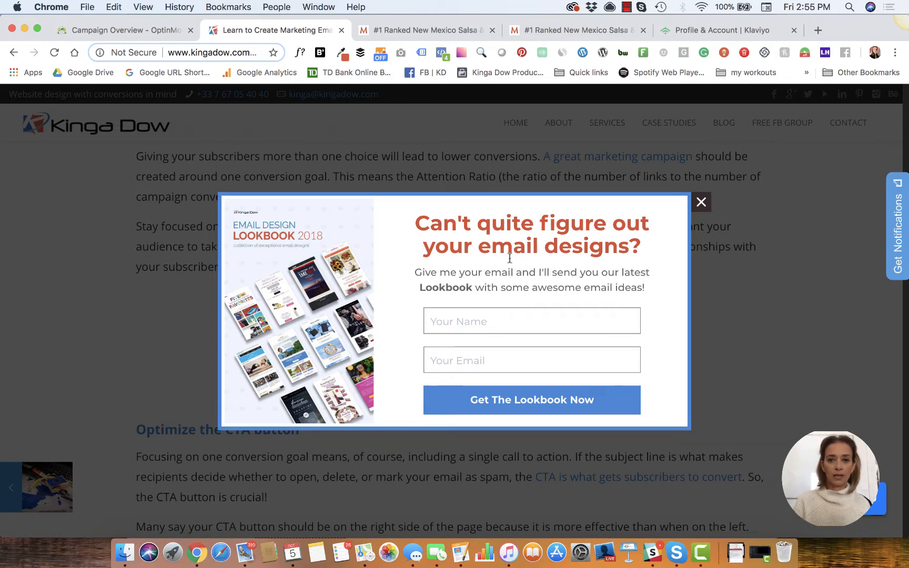
Return to the OptinMonster campaign overview and start creating a new campaign.
{"action": "left_click", "coordinate": [107, 32]}
{"action": "scroll", "coordinate": [208, 211], "scroll_direction": "up", "scroll_amount": 6}
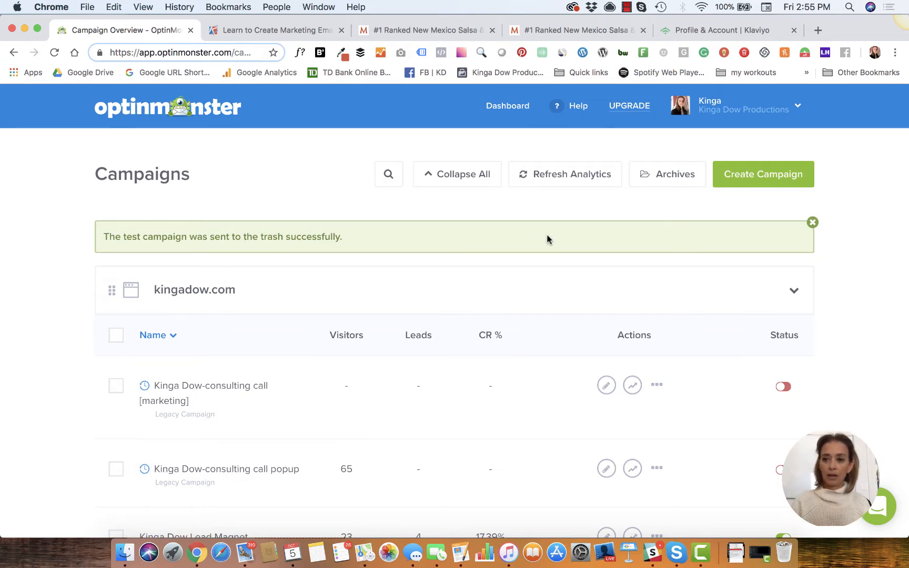
{"action": "left_click", "coordinate": [752, 181]}
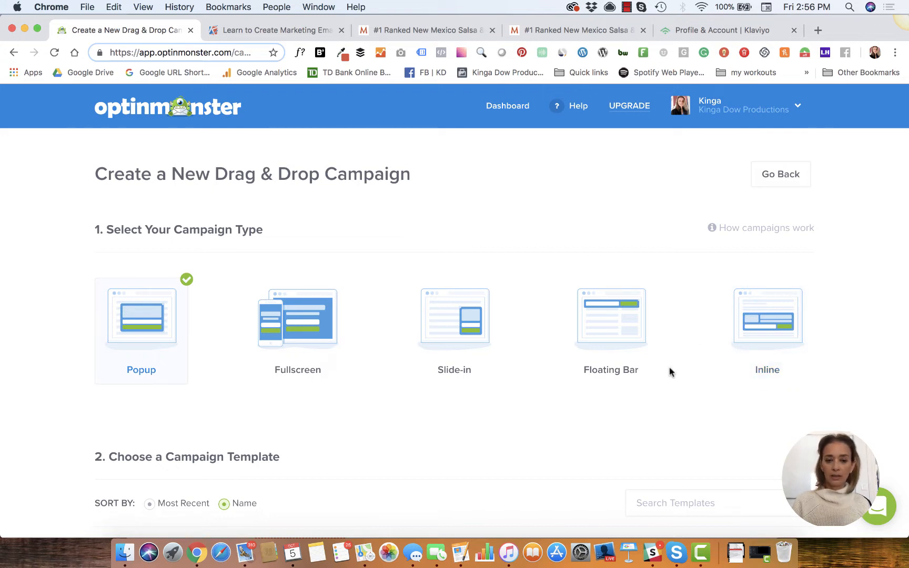
Look through the campaign templates offered for the Popup campaign type.
{"action": "scroll", "coordinate": [671, 372], "scroll_direction": "down", "scroll_amount": 1}
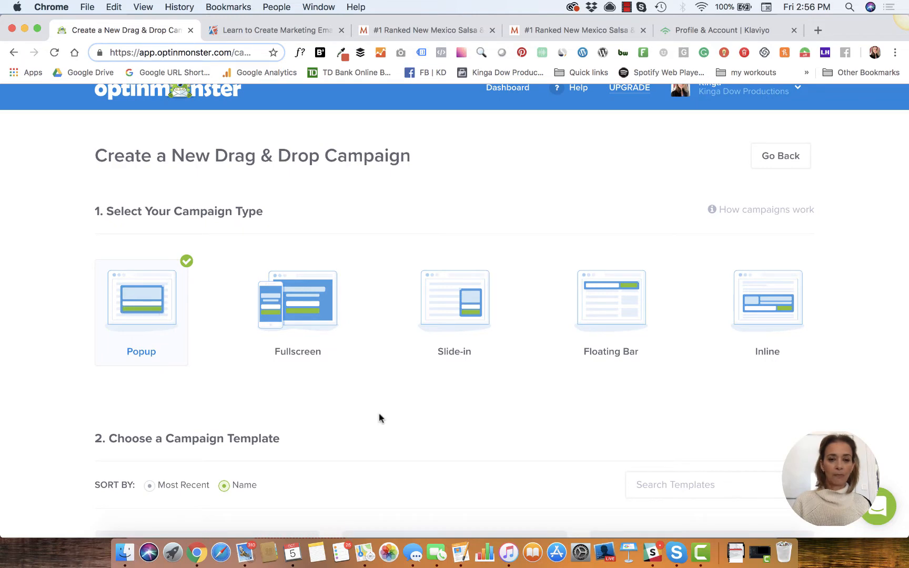
{"action": "scroll", "coordinate": [379, 418], "scroll_direction": "down", "scroll_amount": 5}
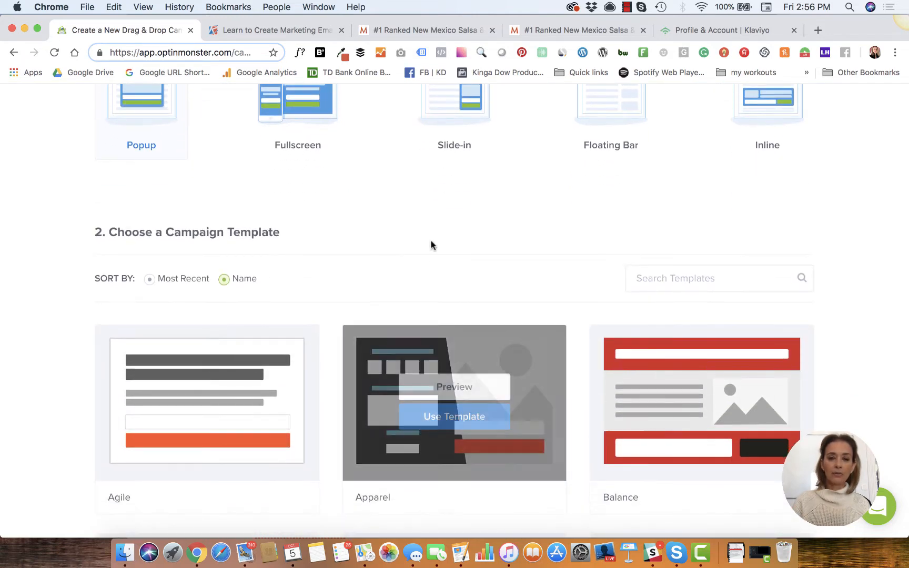
{"action": "scroll", "coordinate": [427, 249], "scroll_direction": "down", "scroll_amount": 3}
{"action": "scroll", "coordinate": [427, 252], "scroll_direction": "down", "scroll_amount": 1}
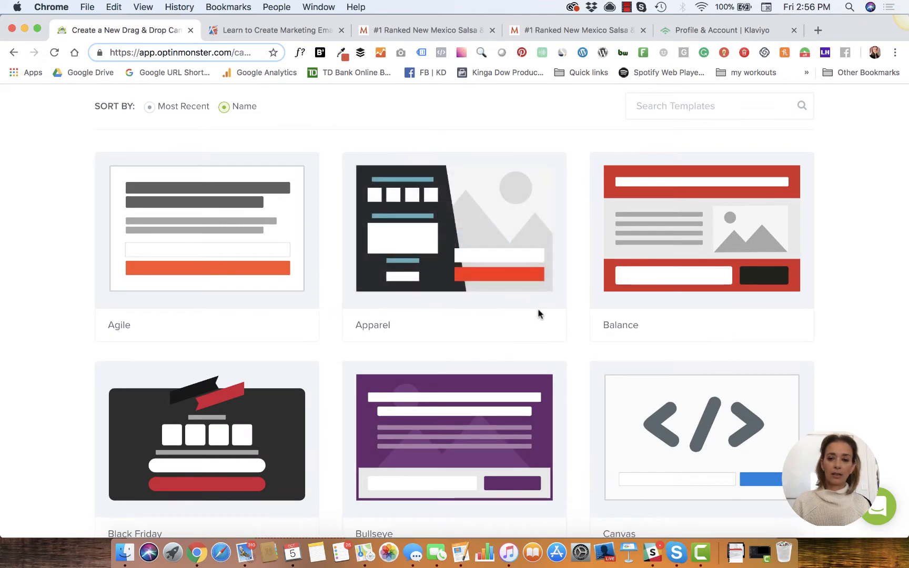
{"action": "scroll", "coordinate": [840, 378], "scroll_direction": "down", "scroll_amount": 15}
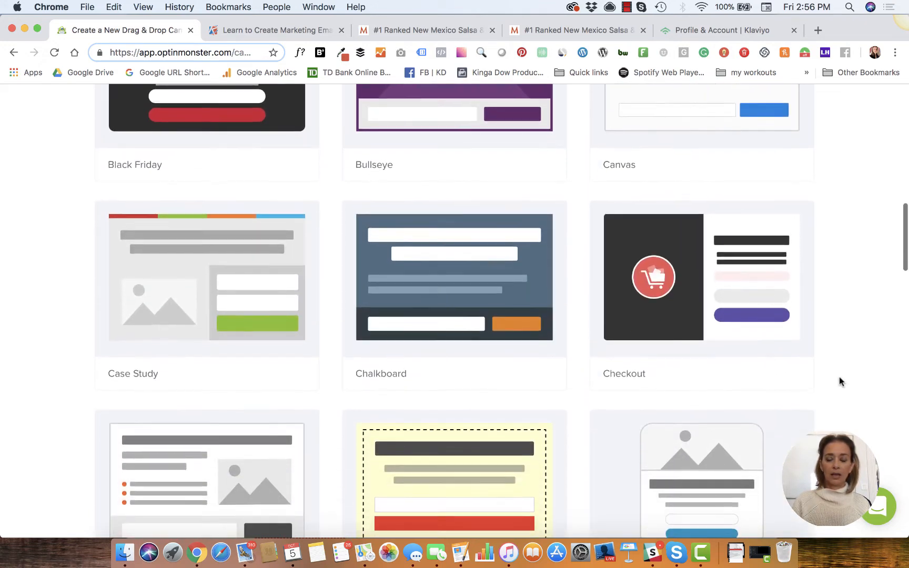
{"action": "scroll", "coordinate": [839, 376], "scroll_direction": "down", "scroll_amount": 9}
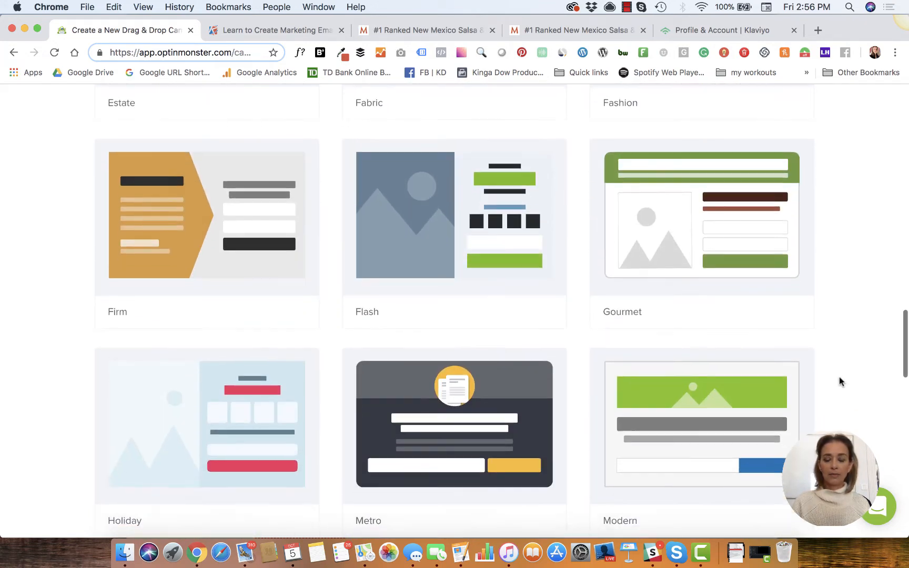
{"action": "scroll", "coordinate": [839, 377], "scroll_direction": "up", "scroll_amount": 17}
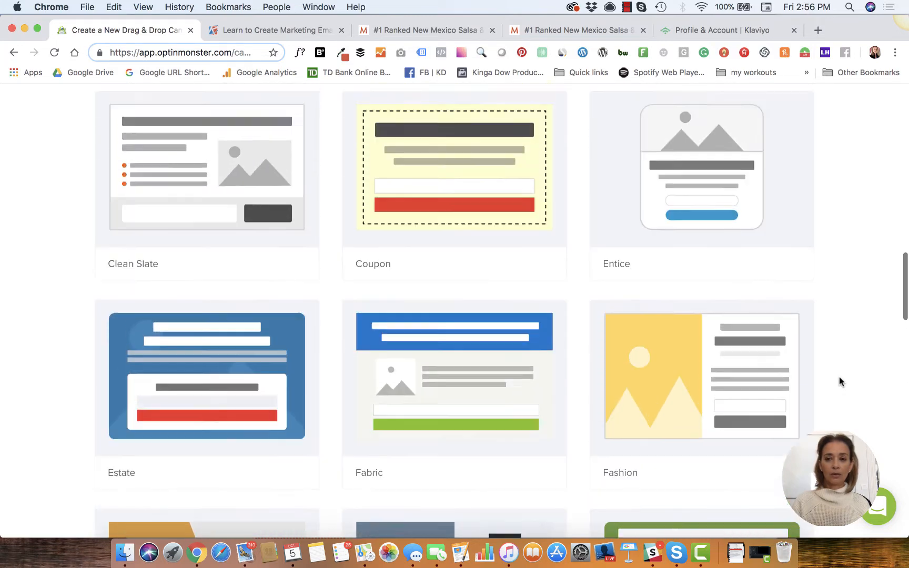
{"action": "scroll", "coordinate": [838, 376], "scroll_direction": "up", "scroll_amount": 6}
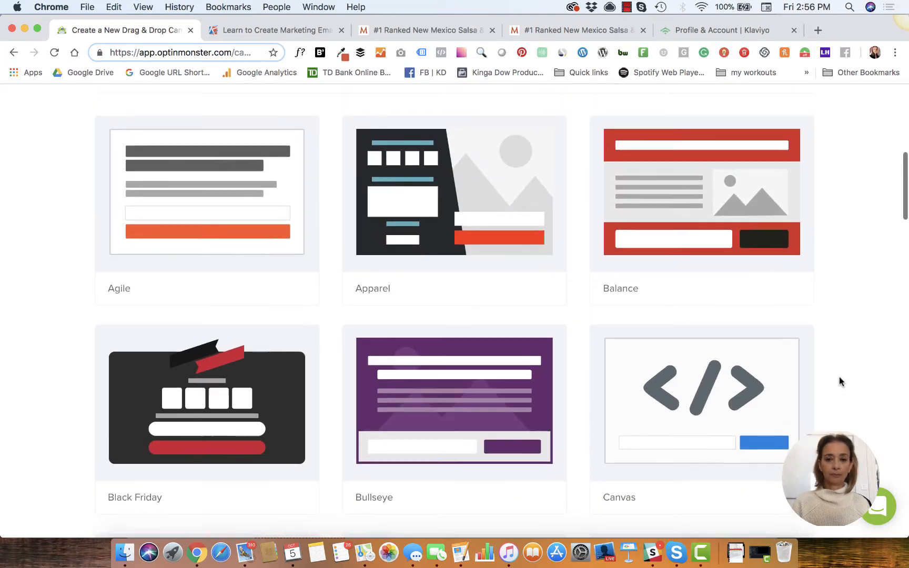
{"action": "scroll", "coordinate": [839, 377], "scroll_direction": "down", "scroll_amount": 2}
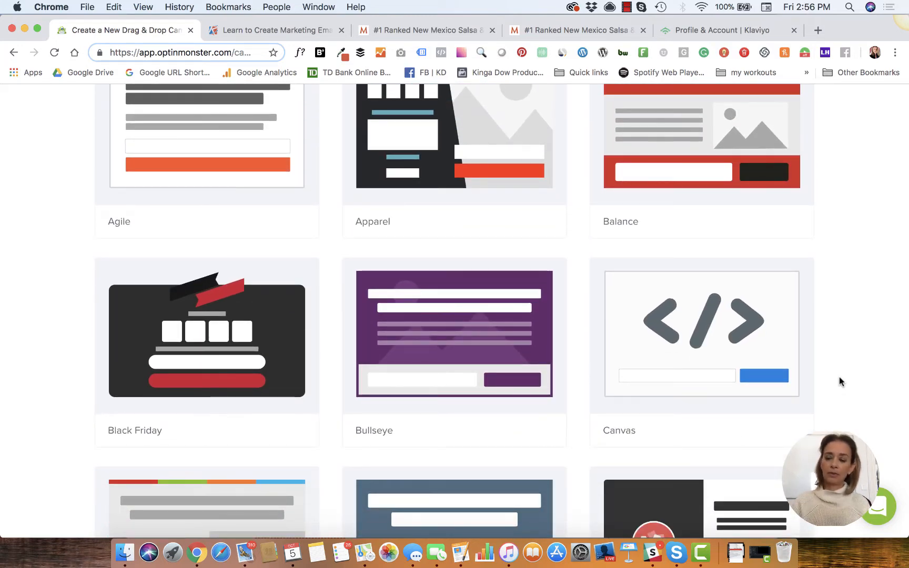
Choose the Canvas template for the new popup campaign.
{"action": "mouse_move", "coordinate": [668, 335]}
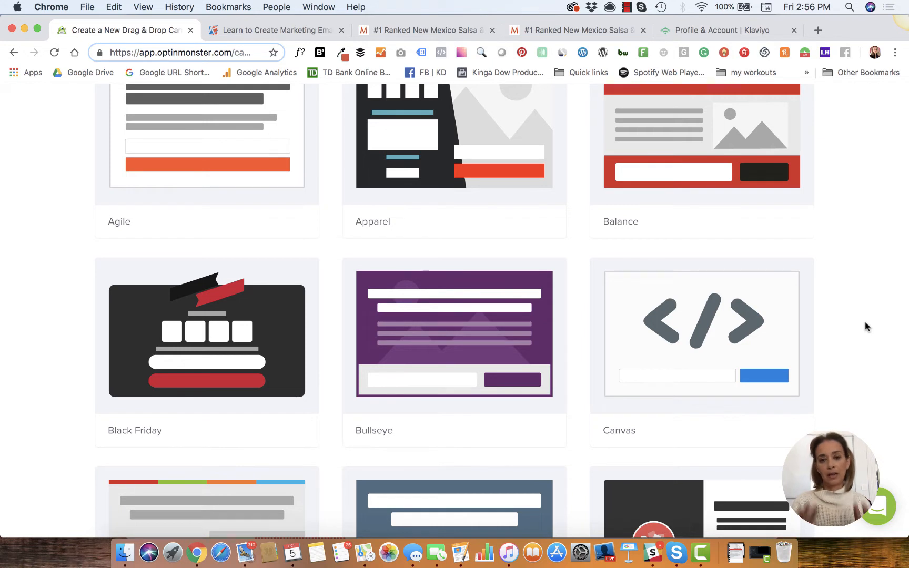
{"action": "mouse_move", "coordinate": [729, 313]}
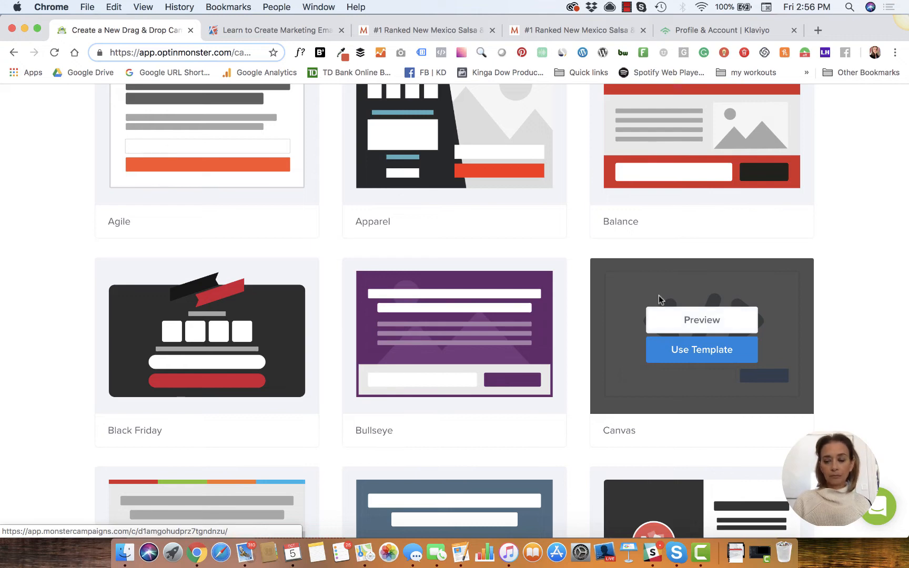
{"action": "left_click", "coordinate": [698, 351]}
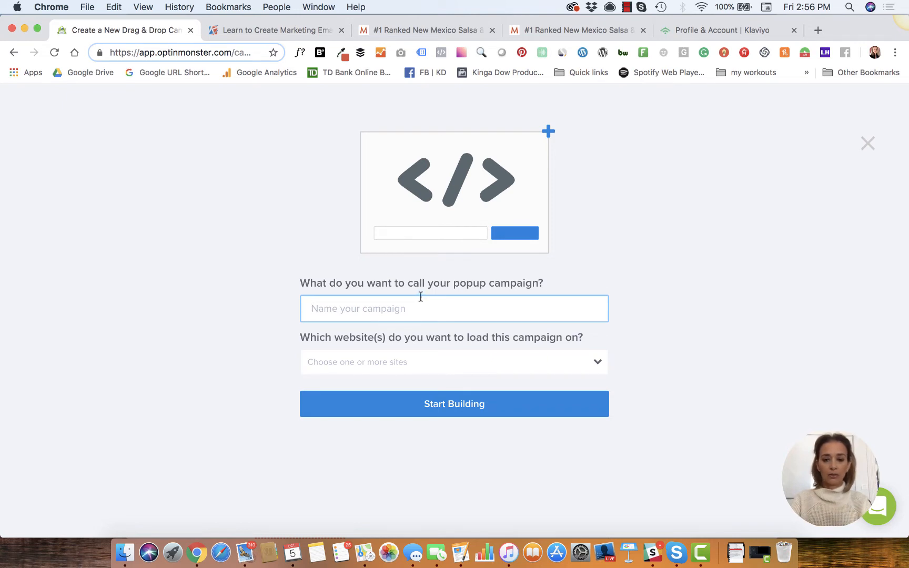
Name the campaign "test video", assign it to the kingadow.com website and start building it.
{"action": "type", "text": "test vd"}
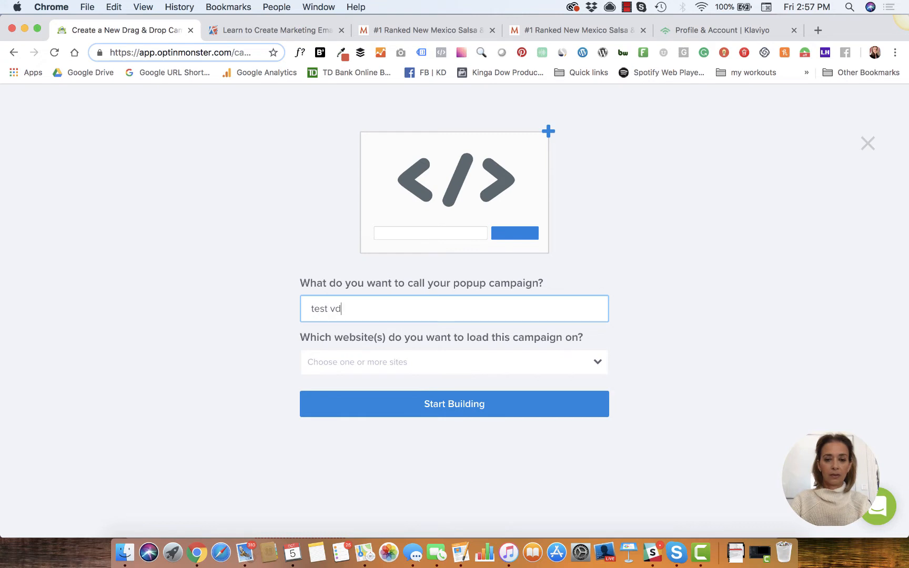
{"action": "key", "text": "BackSpace"}
{"action": "type", "text": "ideo"}
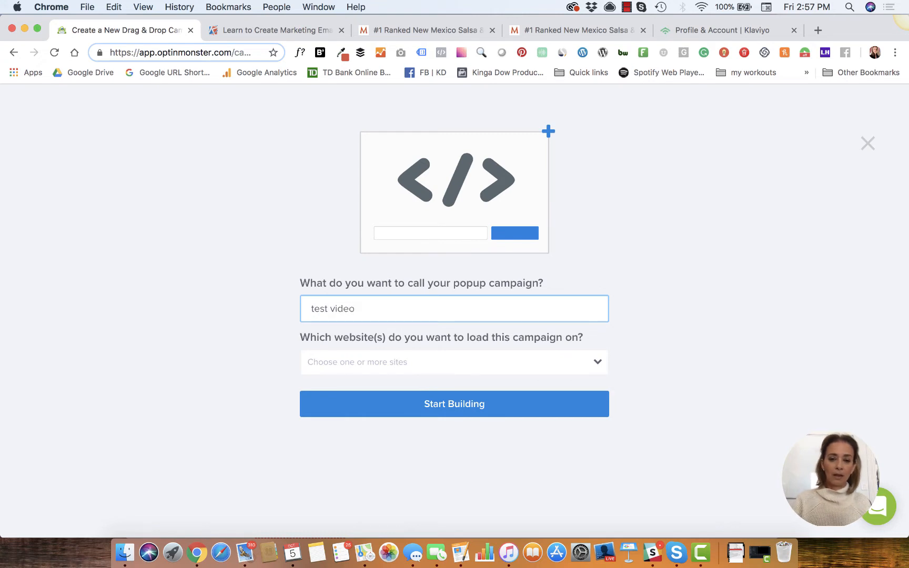
{"action": "left_click", "coordinate": [426, 361]}
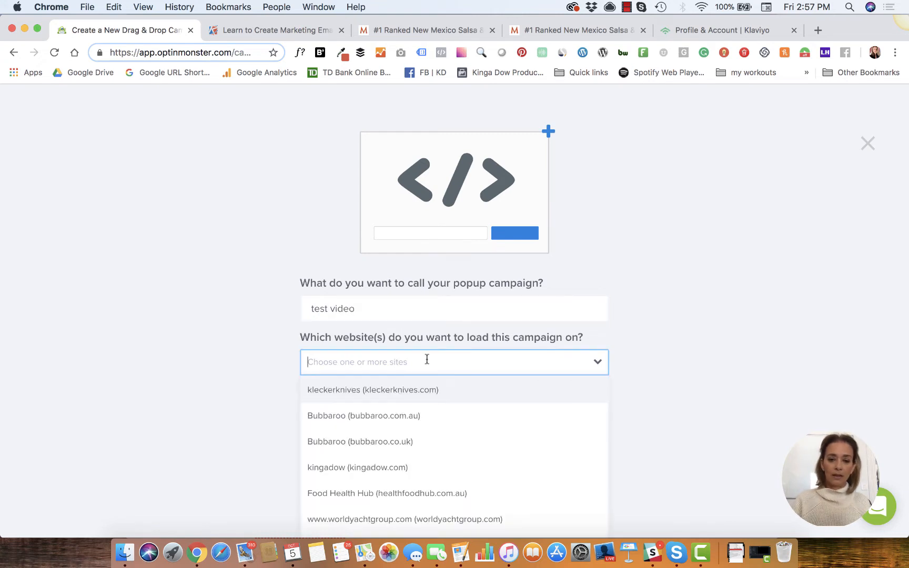
{"action": "left_click", "coordinate": [374, 465]}
{"action": "left_click", "coordinate": [173, 406]}
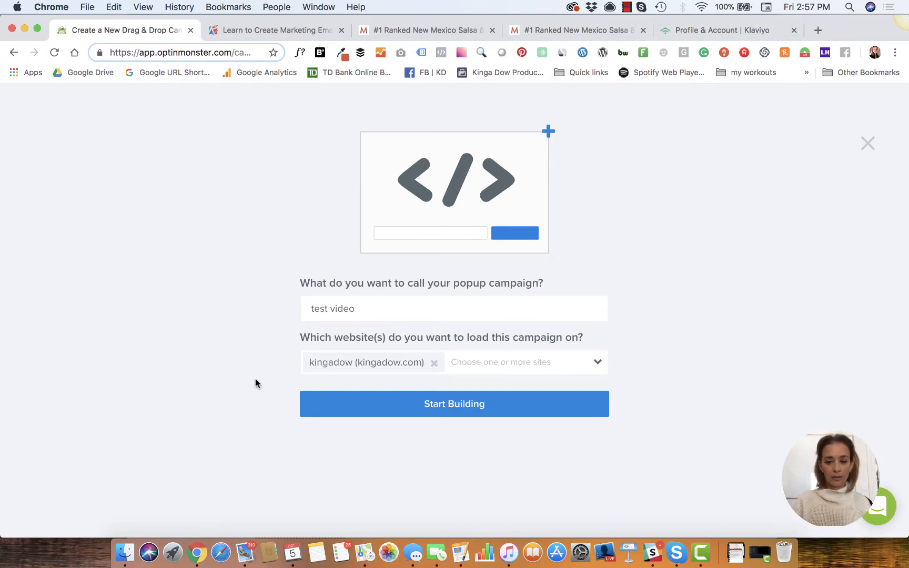
{"action": "left_click", "coordinate": [461, 403]}
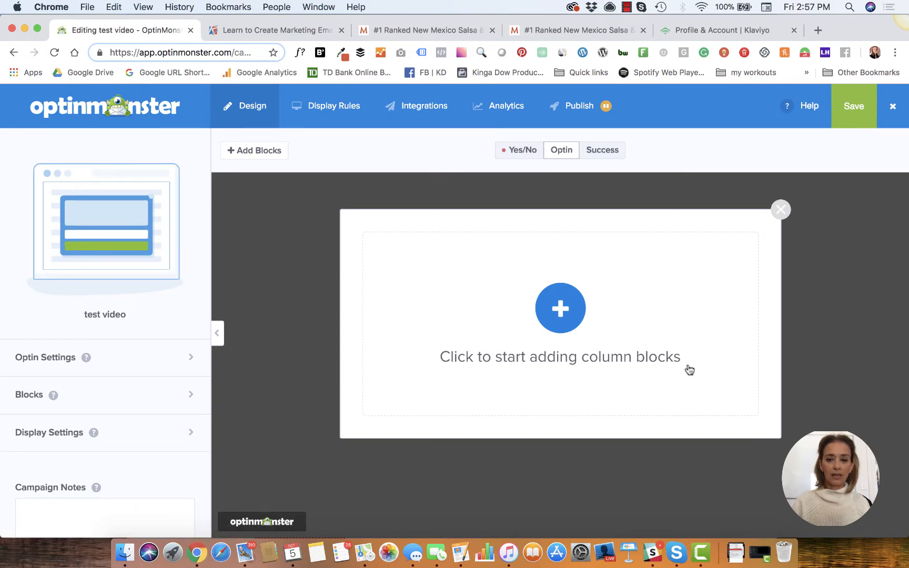
Add a block with two equal columns to the popup and place an Image element in its left column.
{"action": "left_click", "coordinate": [255, 153]}
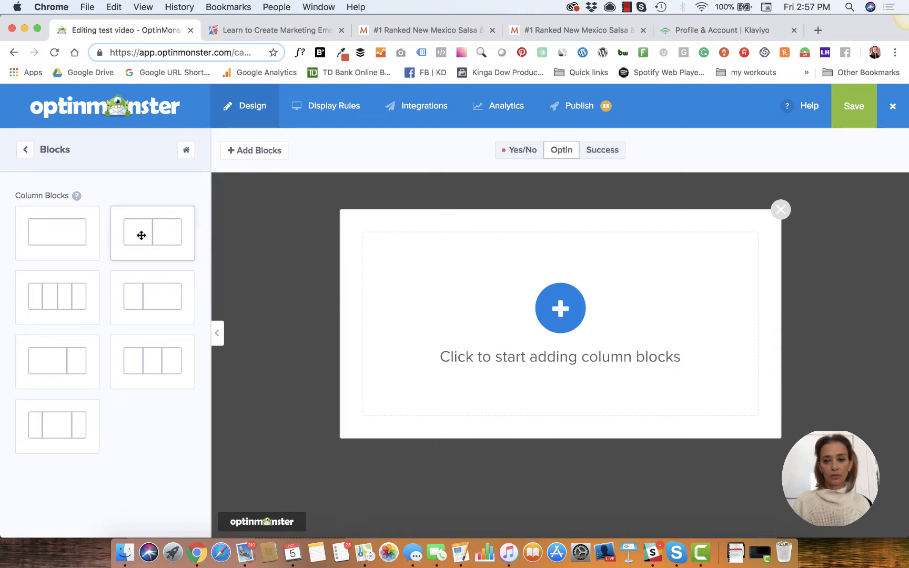
{"action": "left_click_drag", "start_coordinate": [141, 236], "coordinate": [550, 317]}
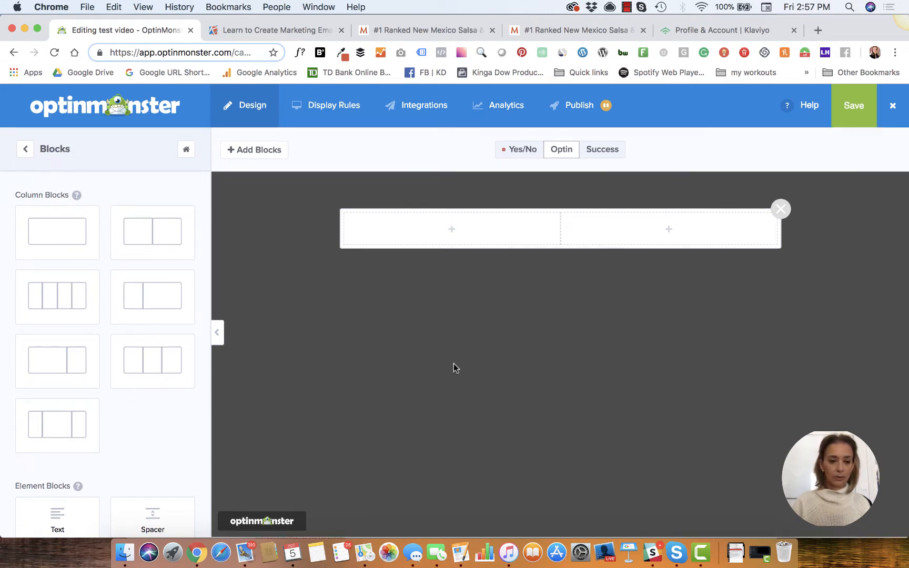
{"action": "scroll", "coordinate": [148, 461], "scroll_direction": "down", "scroll_amount": 5}
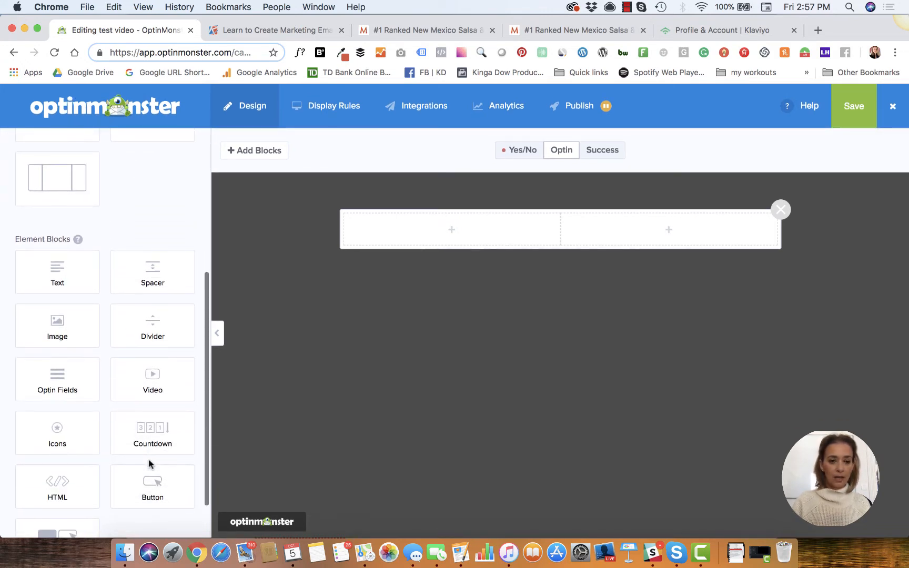
{"action": "left_click_drag", "start_coordinate": [56, 322], "coordinate": [465, 226]}
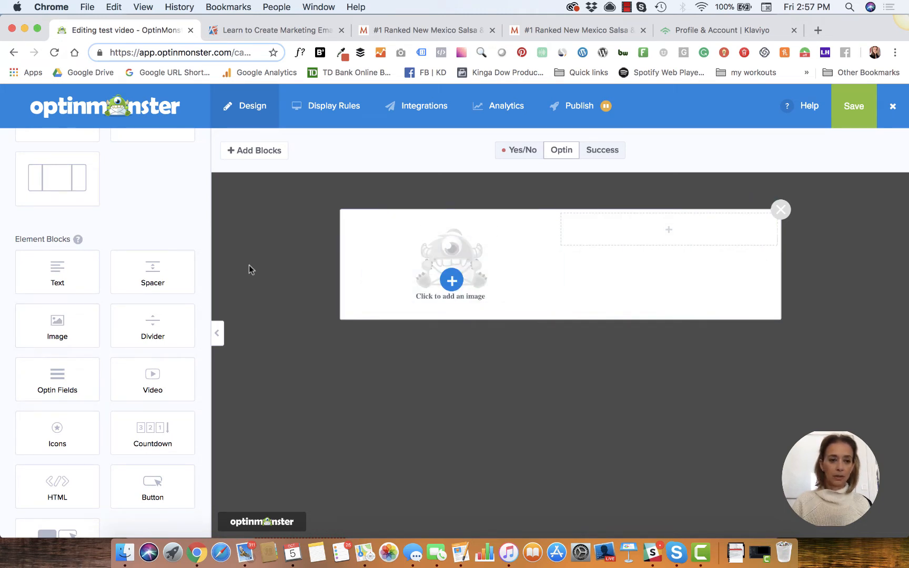
Add two Text elements to the popup's right column, with an Optin Fields element beneath them.
{"action": "left_click_drag", "start_coordinate": [46, 271], "coordinate": [643, 232]}
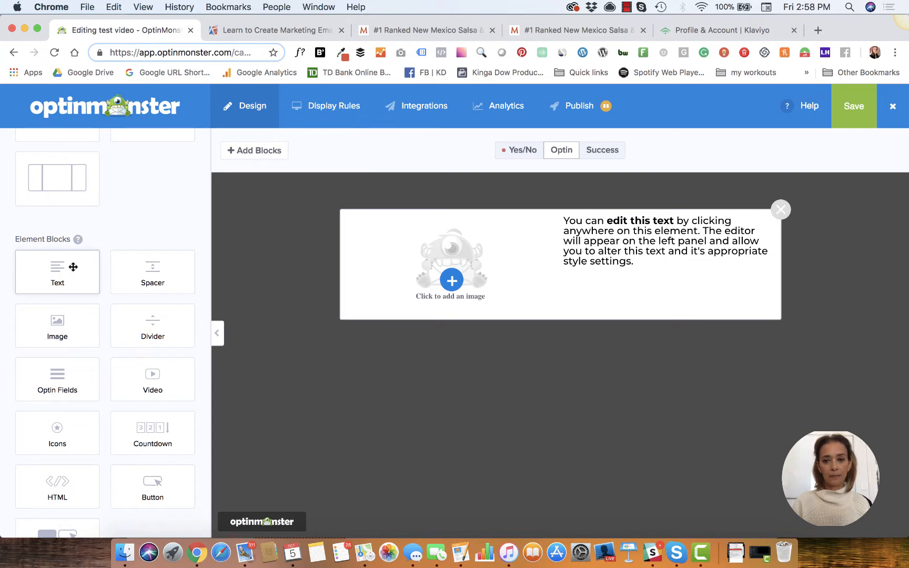
{"action": "left_click_drag", "start_coordinate": [74, 266], "coordinate": [633, 274]}
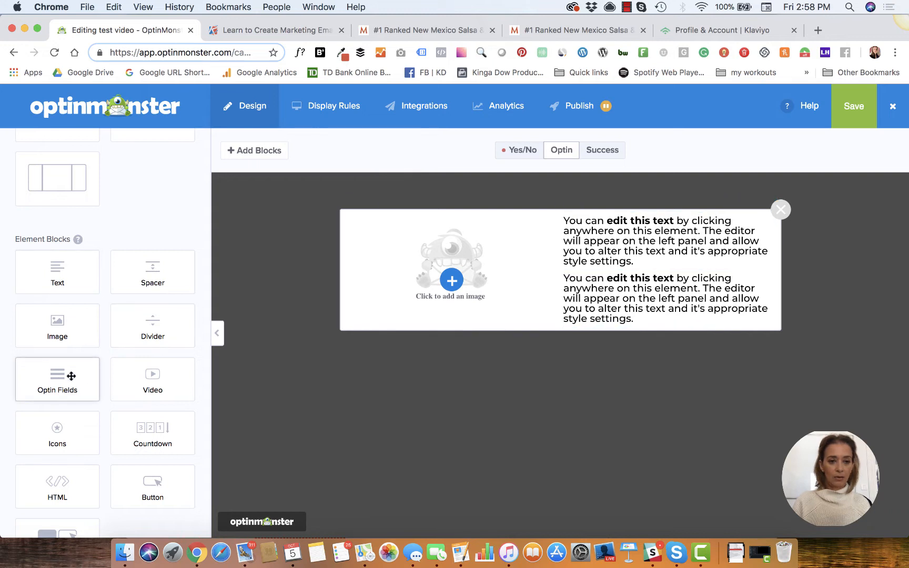
{"action": "left_click_drag", "start_coordinate": [71, 376], "coordinate": [677, 308]}
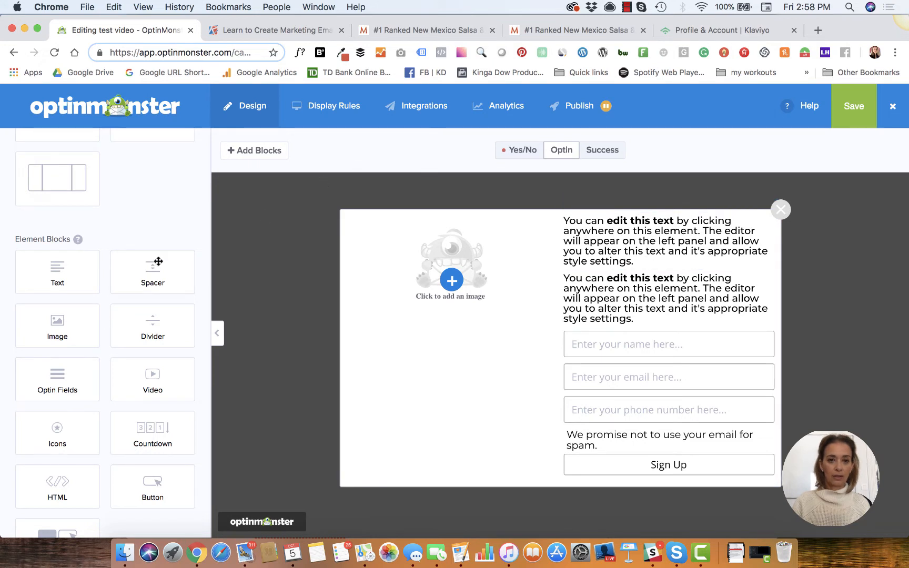
Open the campaign's display settings and review the cookie, container width and powered-by link options.
{"action": "scroll", "coordinate": [158, 260], "scroll_direction": "down", "scroll_amount": 2}
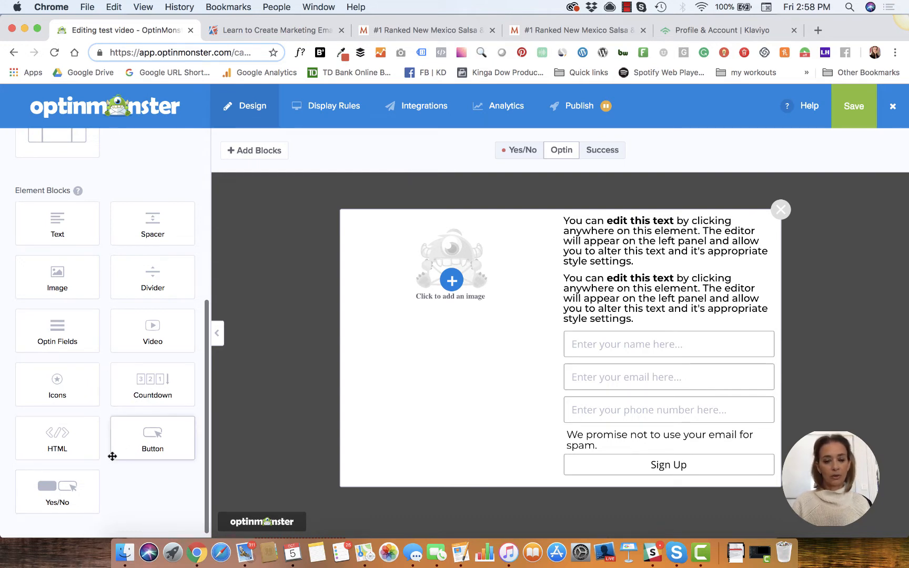
{"action": "scroll", "coordinate": [112, 442], "scroll_direction": "up", "scroll_amount": 12}
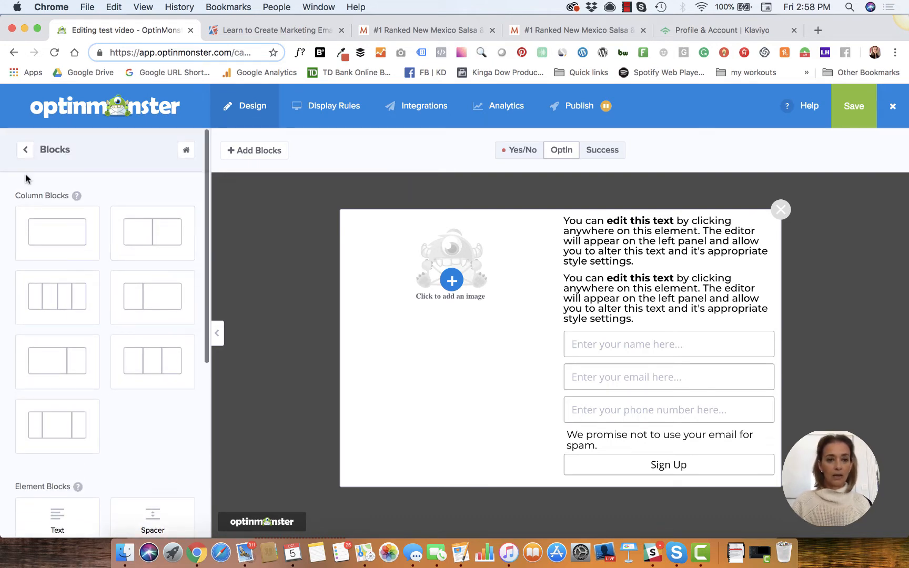
{"action": "left_click", "coordinate": [187, 151]}
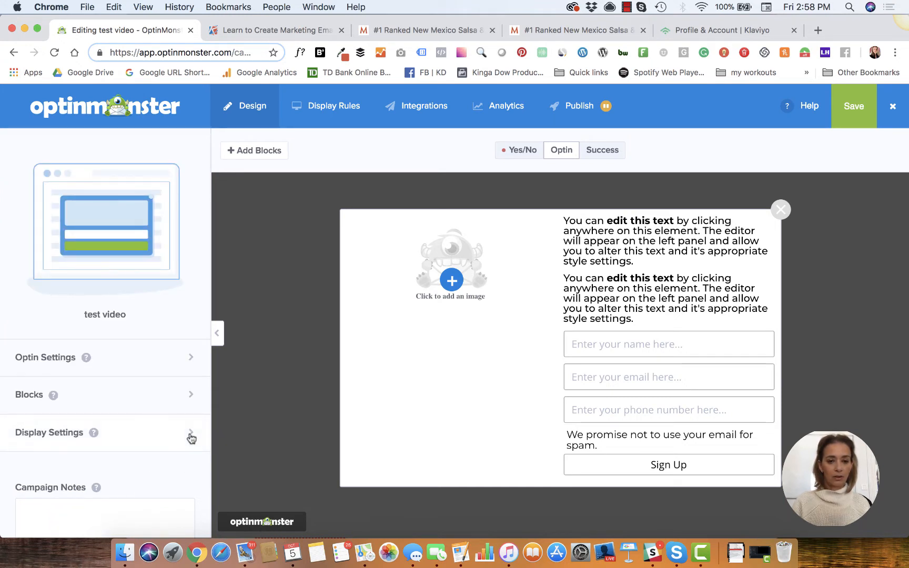
{"action": "left_click", "coordinate": [94, 433]}
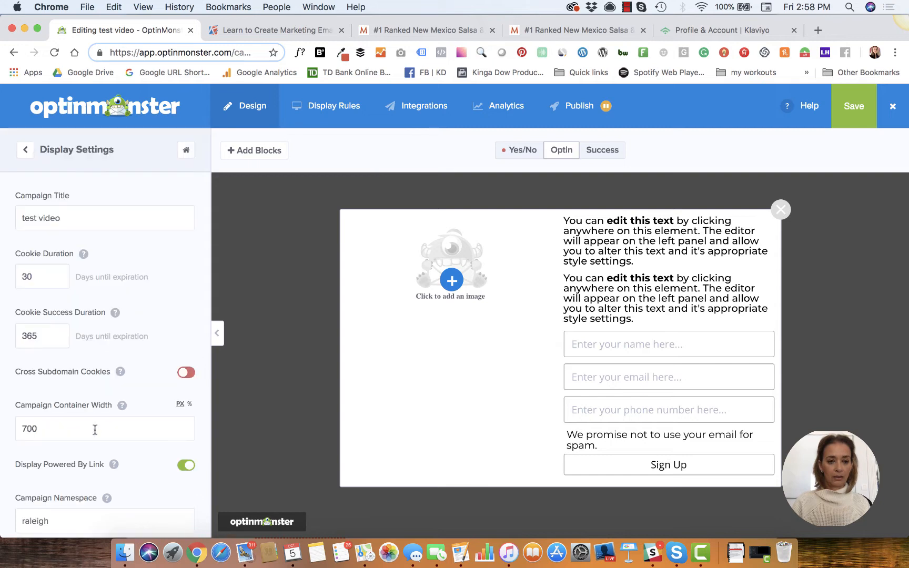
{"action": "scroll", "coordinate": [96, 430], "scroll_direction": "down", "scroll_amount": 2}
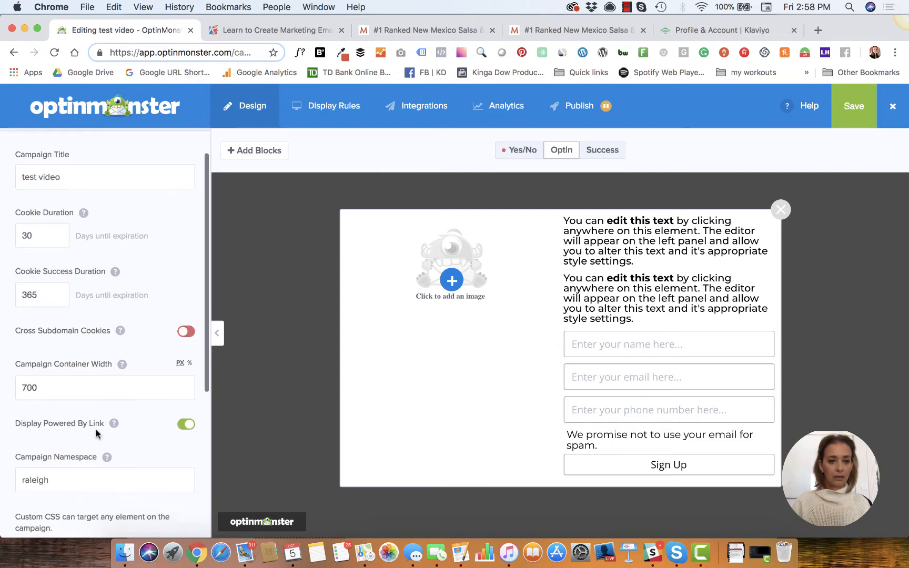
{"action": "left_click", "coordinate": [185, 426]}
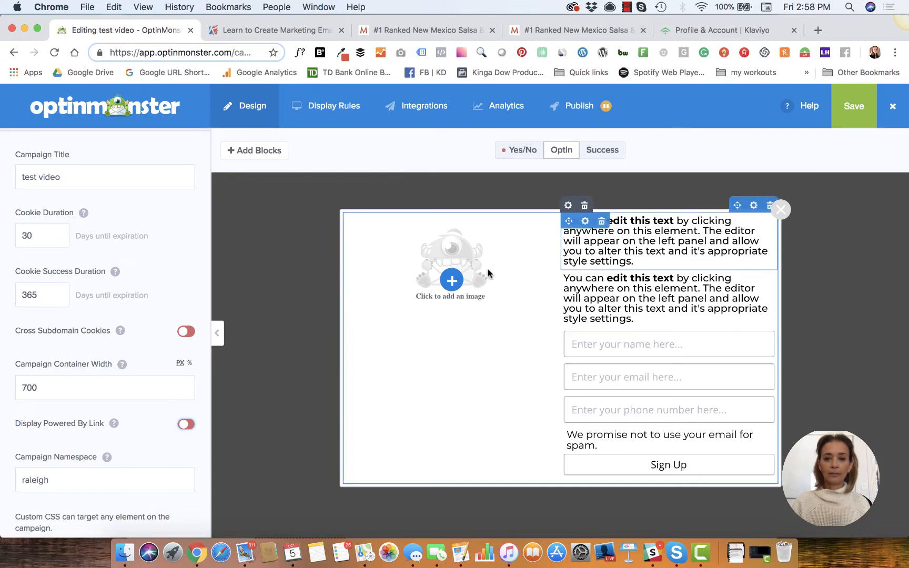
{"action": "left_click", "coordinate": [464, 282]}
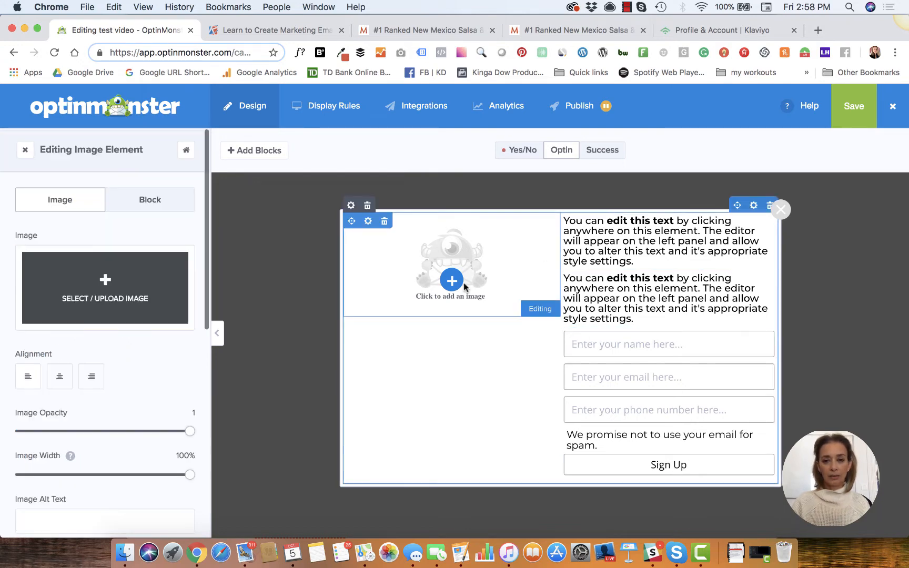
{"action": "left_click", "coordinate": [135, 298]}
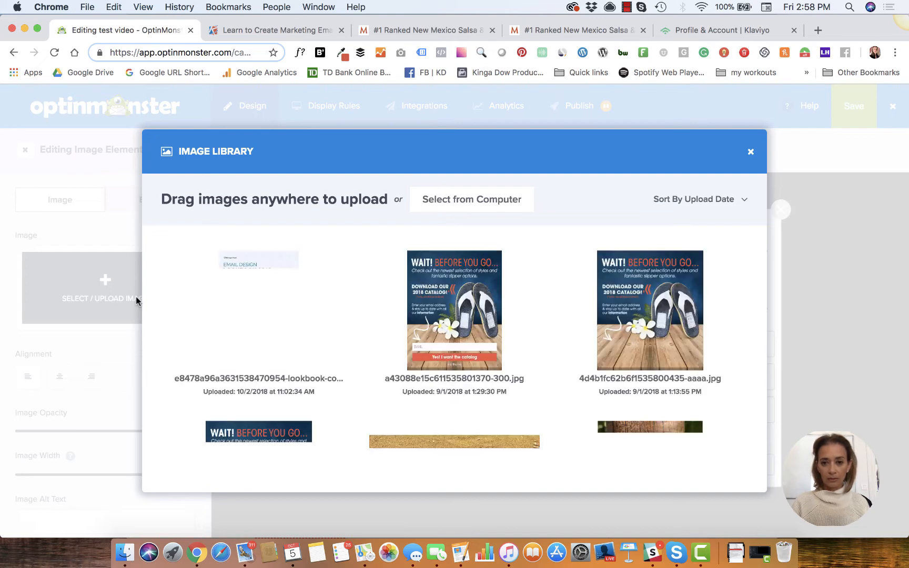
{"action": "scroll", "coordinate": [471, 382], "scroll_direction": "down", "scroll_amount": 2}
{"action": "scroll", "coordinate": [471, 382], "scroll_direction": "down", "scroll_amount": 4}
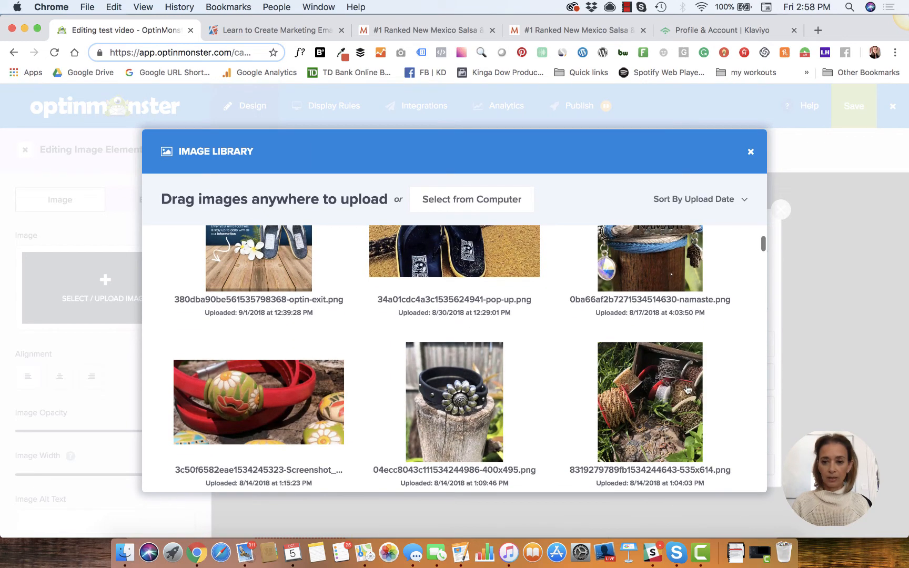
{"action": "left_click", "coordinate": [659, 387]}
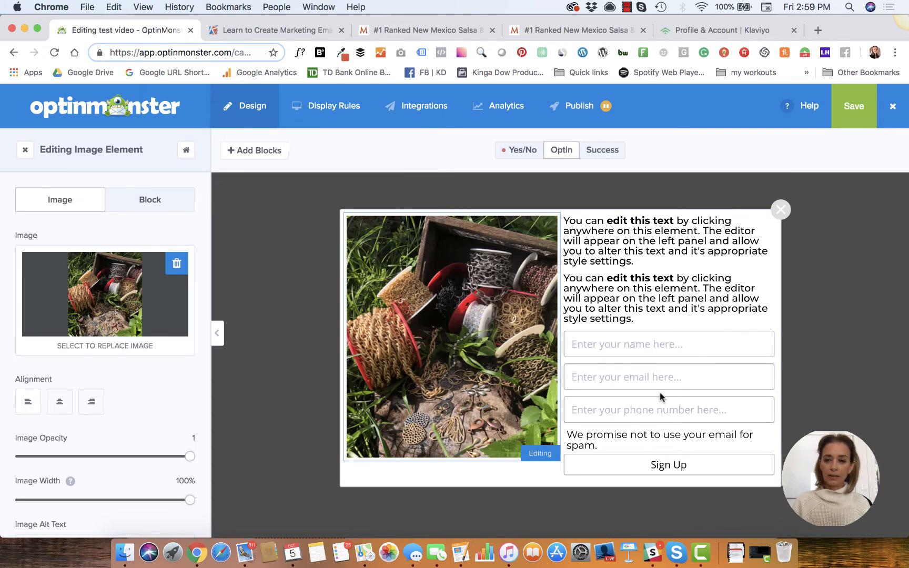
Remove the Phone field from the optin fields element and enable the privacy checkbox for its privacy text.
{"action": "left_click", "coordinate": [659, 377]}
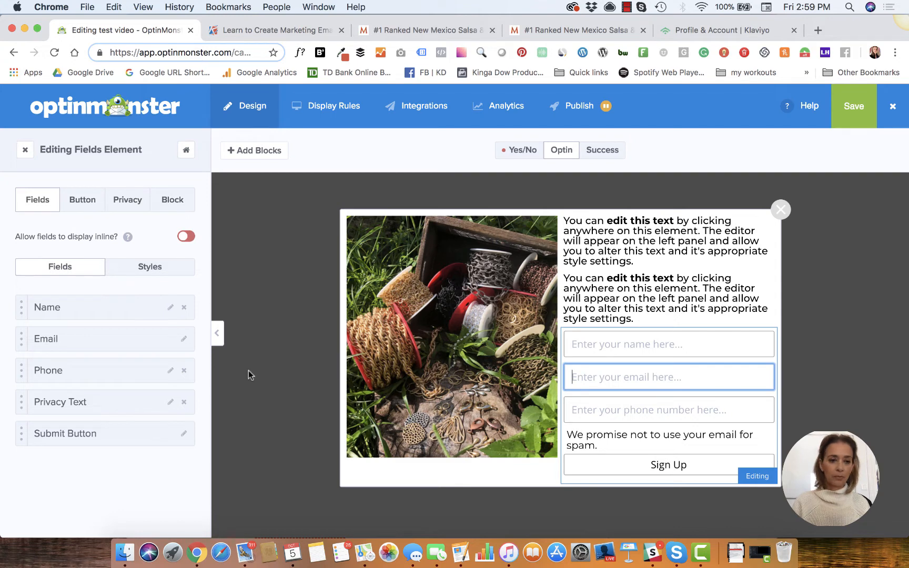
{"action": "left_click", "coordinate": [183, 372]}
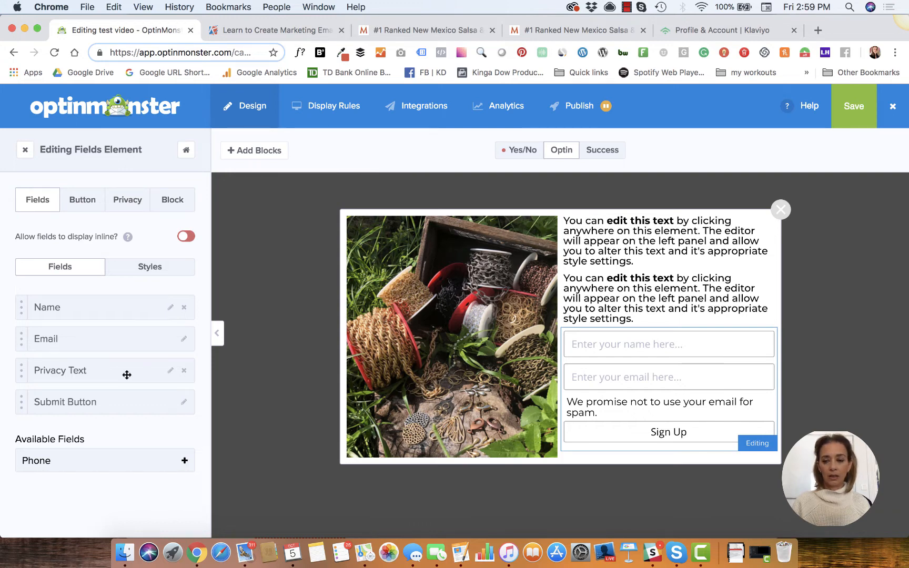
{"action": "left_click", "coordinate": [170, 371]}
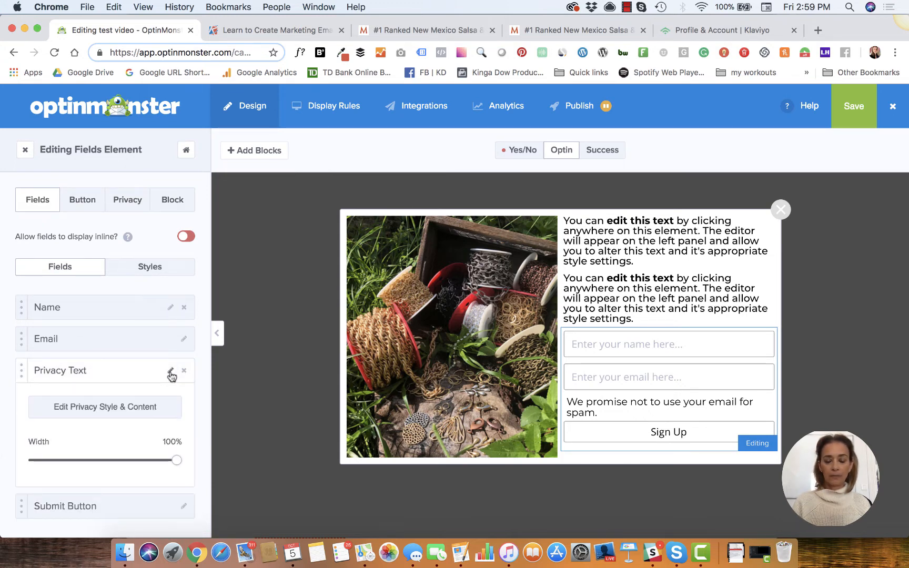
{"action": "left_click", "coordinate": [117, 407]}
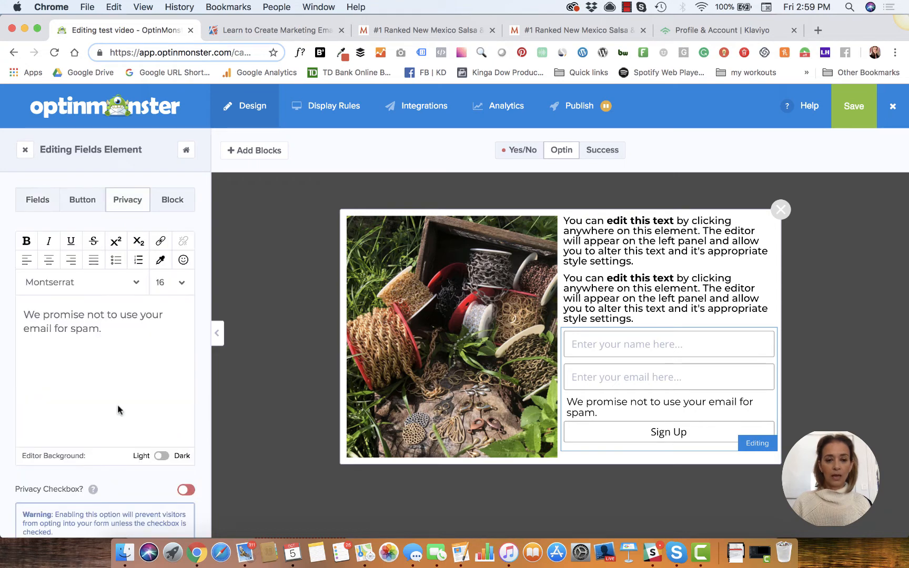
{"action": "left_click", "coordinate": [183, 491]}
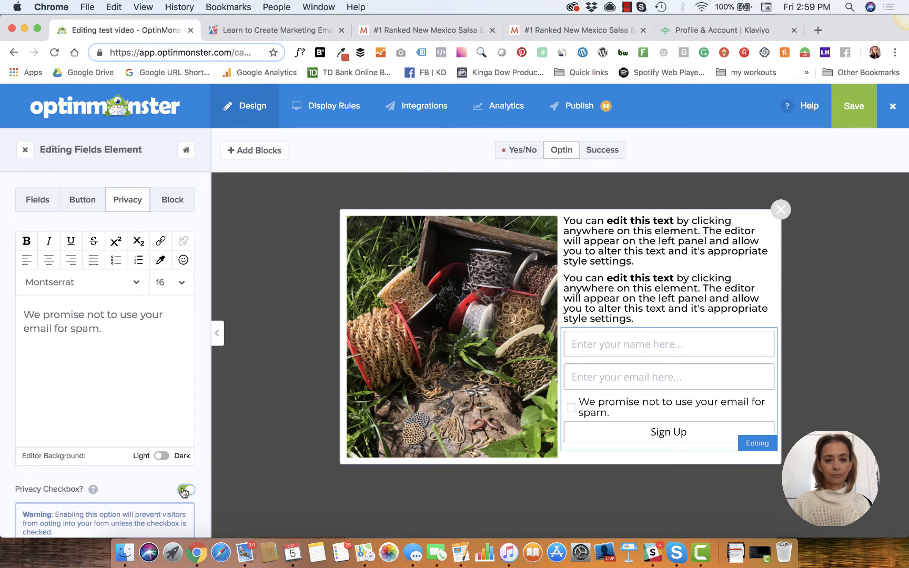
Replace the privacy text with "By checking the box you are agreeing with our terms and conditions" and set its font size to 11.
{"action": "left_click_drag", "start_coordinate": [105, 327], "coordinate": [24, 304]}
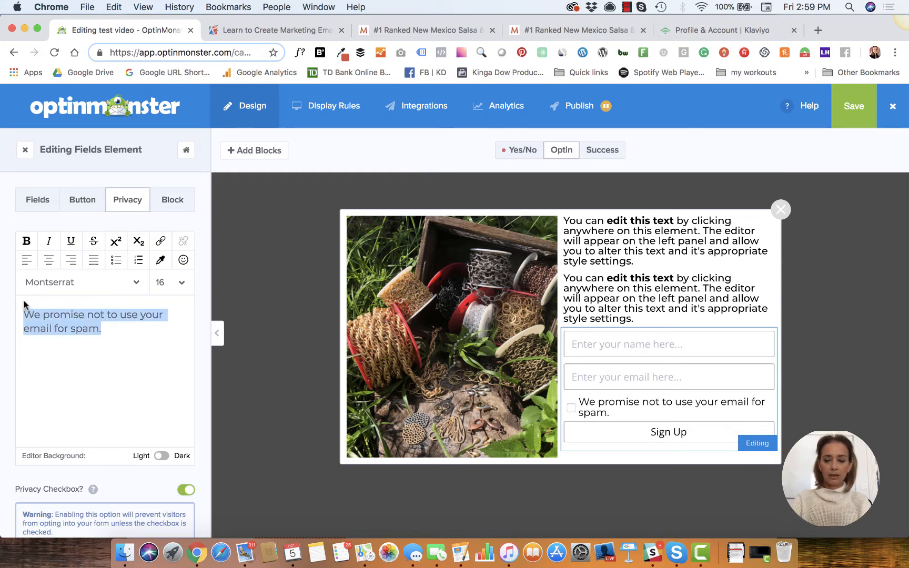
{"action": "type", "text": "By checking the box you are agreeing with"}
{"action": "type", "text": "our terms an"}
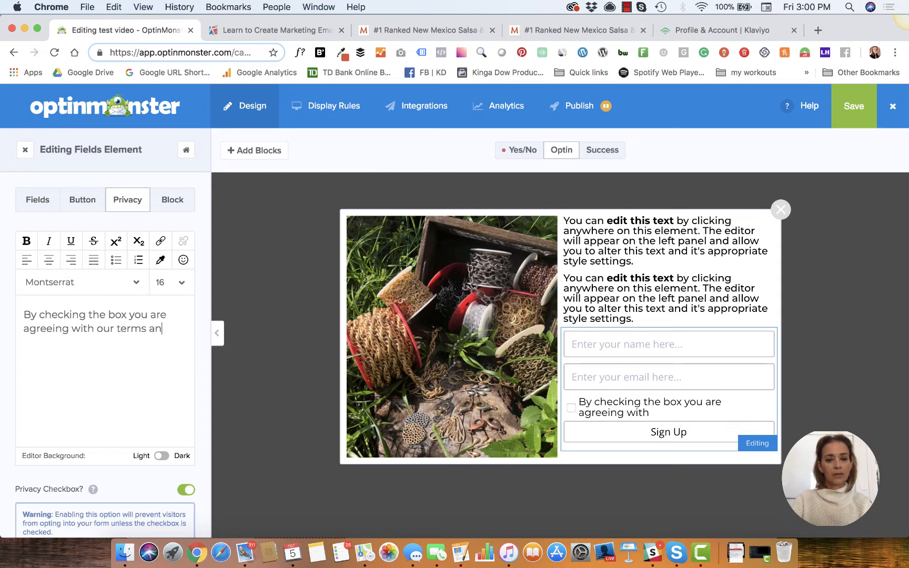
{"action": "type", "text": "d conditio"}
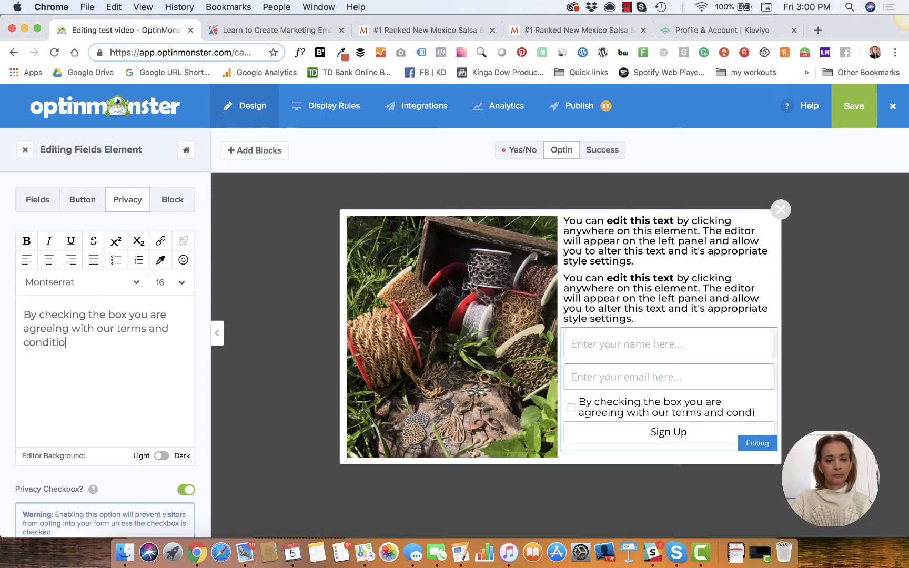
{"action": "type", "text": "ns"}
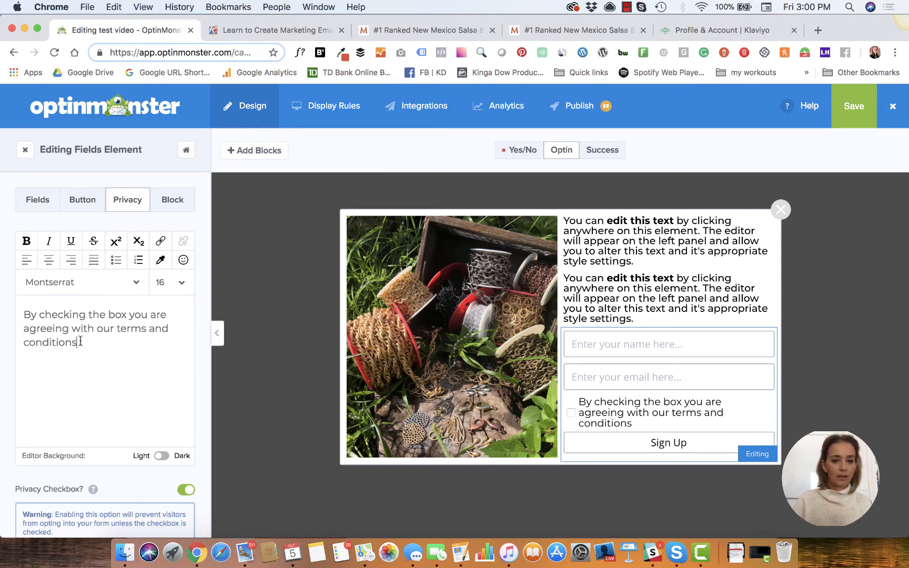
{"action": "left_click_drag", "start_coordinate": [80, 342], "coordinate": [24, 310]}
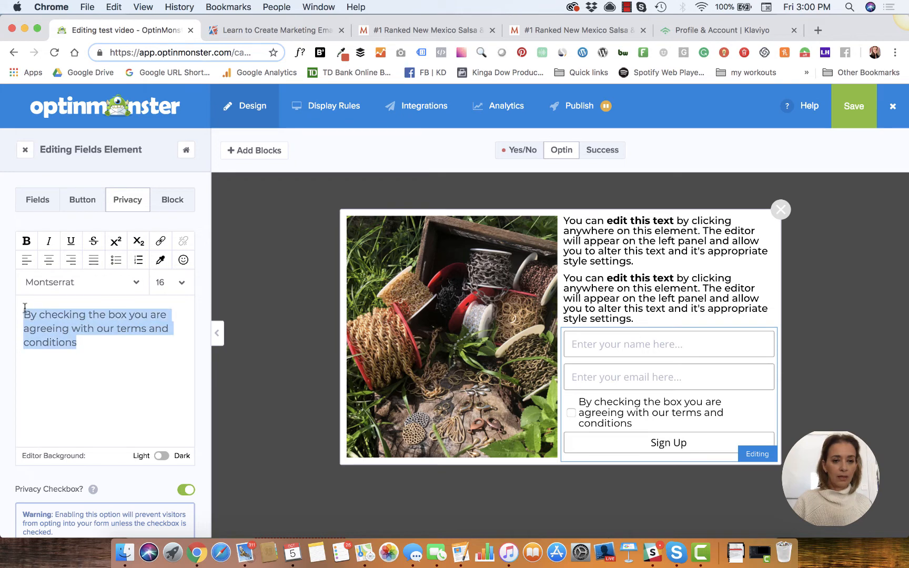
{"action": "left_click", "coordinate": [183, 284]}
{"action": "left_click", "coordinate": [175, 351]}
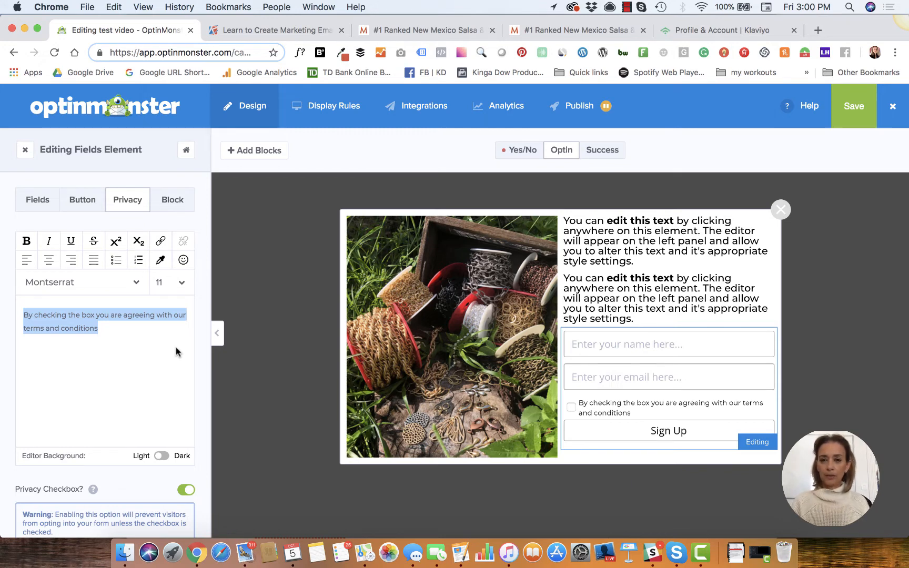
Replace the placeholder content of the upper text element with "Welcome to our website!".
{"action": "left_click", "coordinate": [644, 246]}
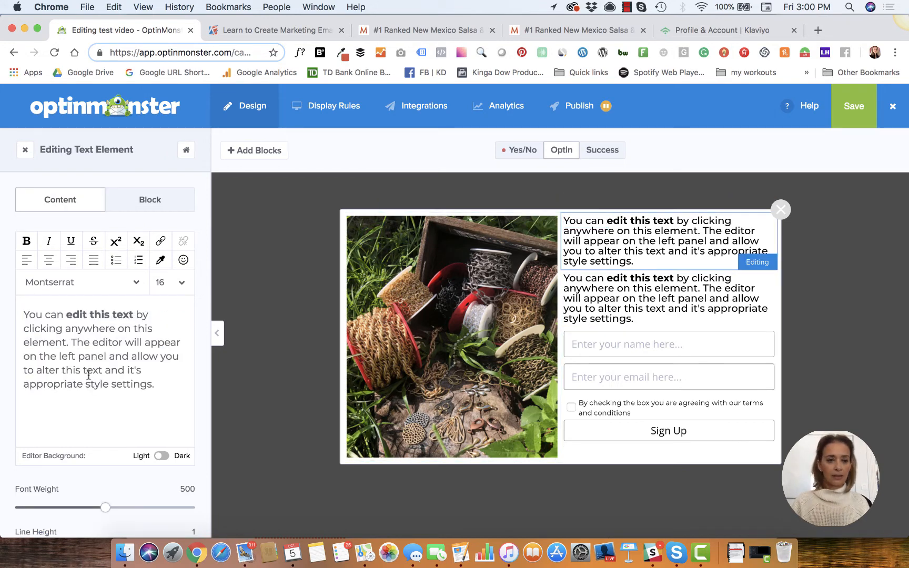
{"action": "key", "text": "super+a"}
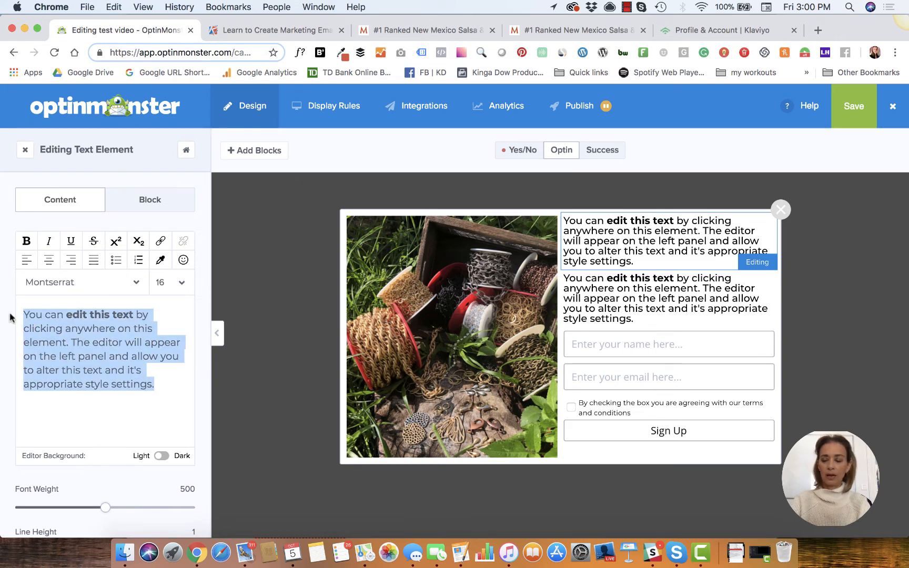
{"action": "type", "text": "Welcome"}
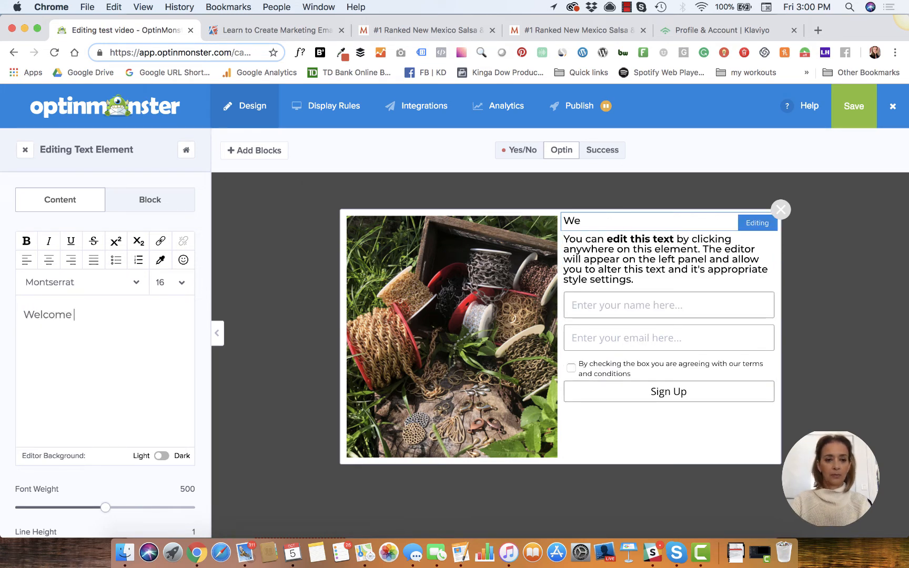
{"action": "type", "text": " to our"}
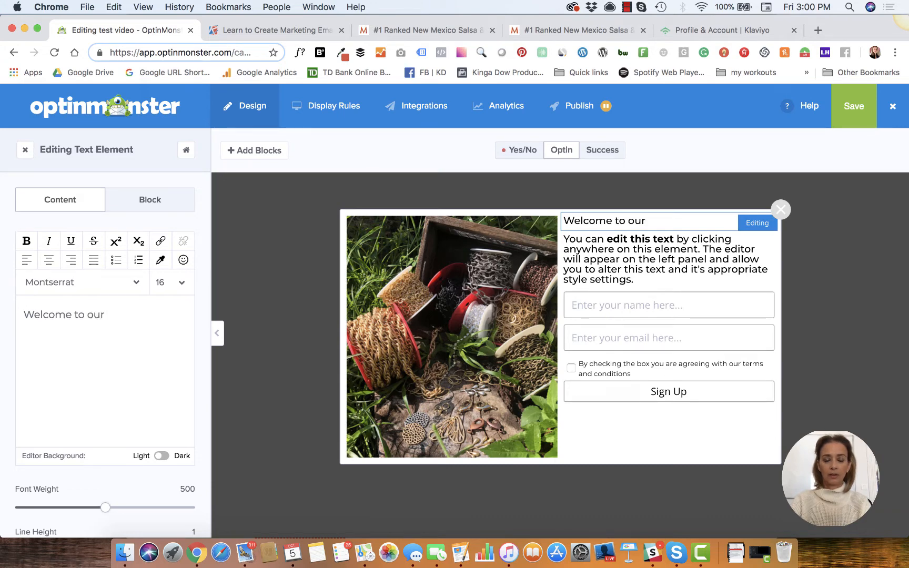
{"action": "type", "text": " website1"}
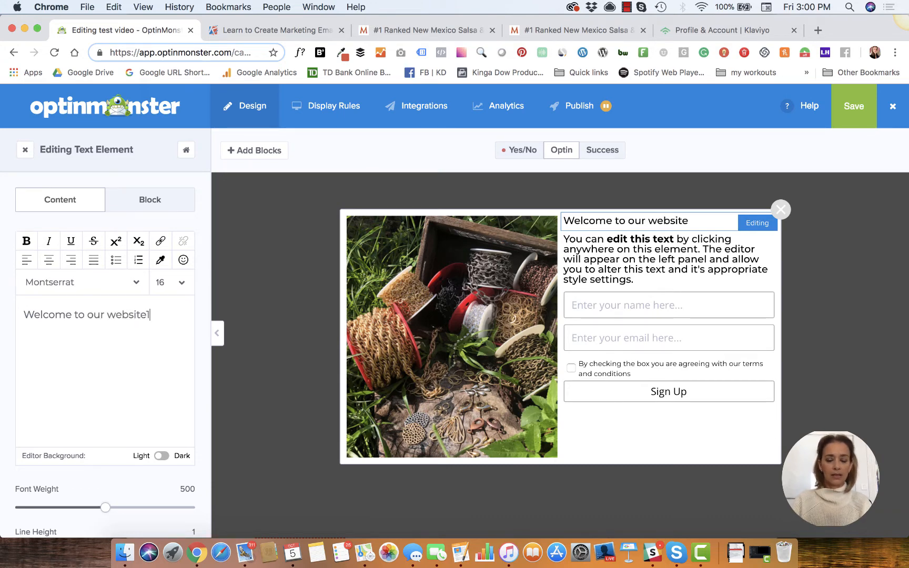
{"action": "key", "text": "BackSpace"}
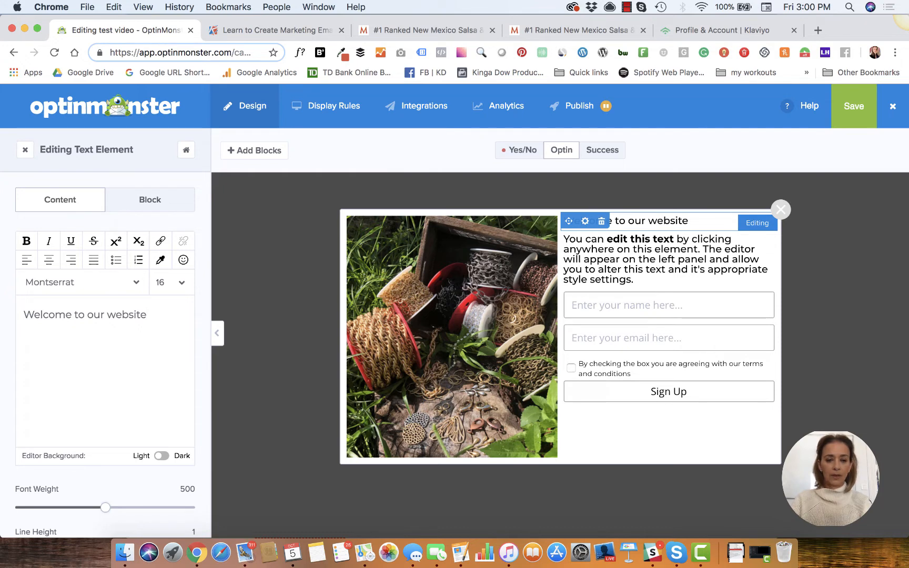
{"action": "type", "text": "!"}
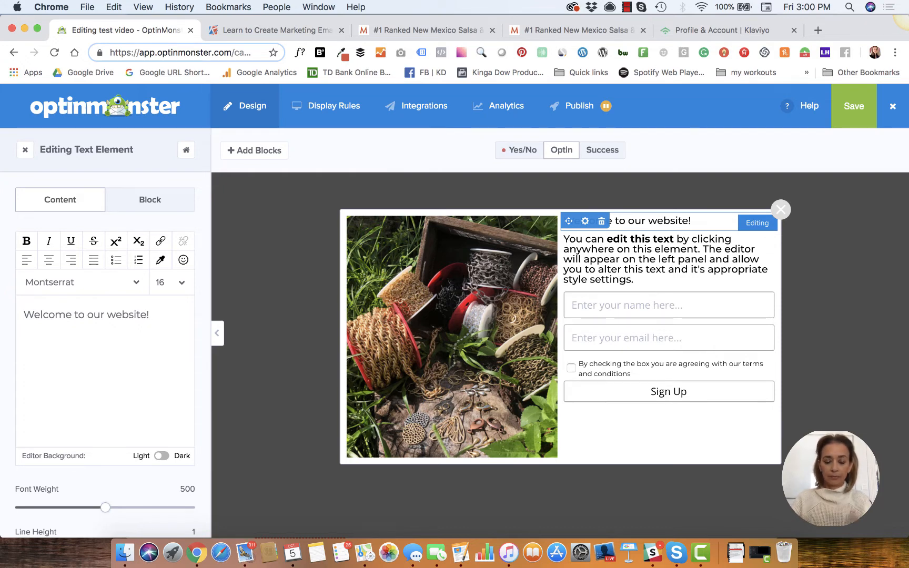
Center the "Welcome to our website!" heading and set its font size to 32.
{"action": "left_click_drag", "start_coordinate": [151, 315], "coordinate": [21, 319]}
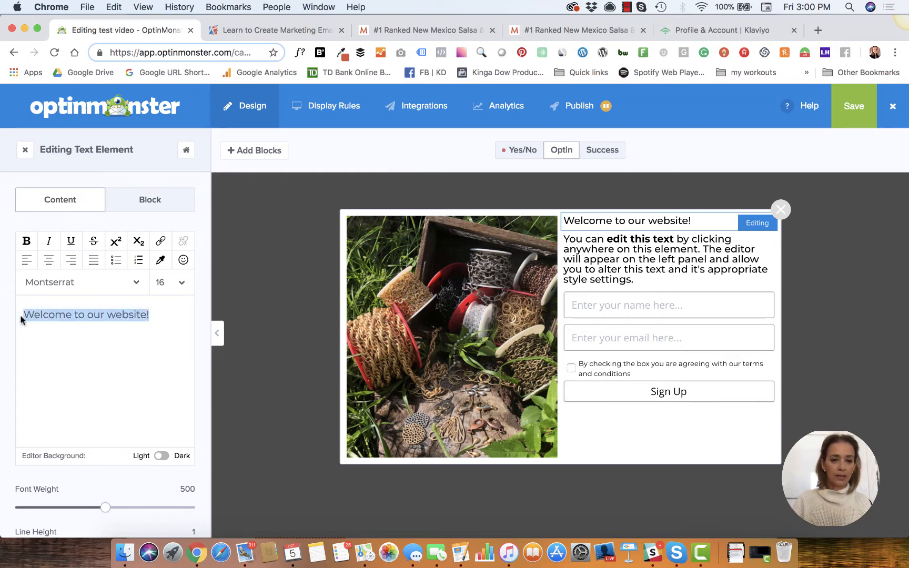
{"action": "left_click", "coordinate": [48, 260]}
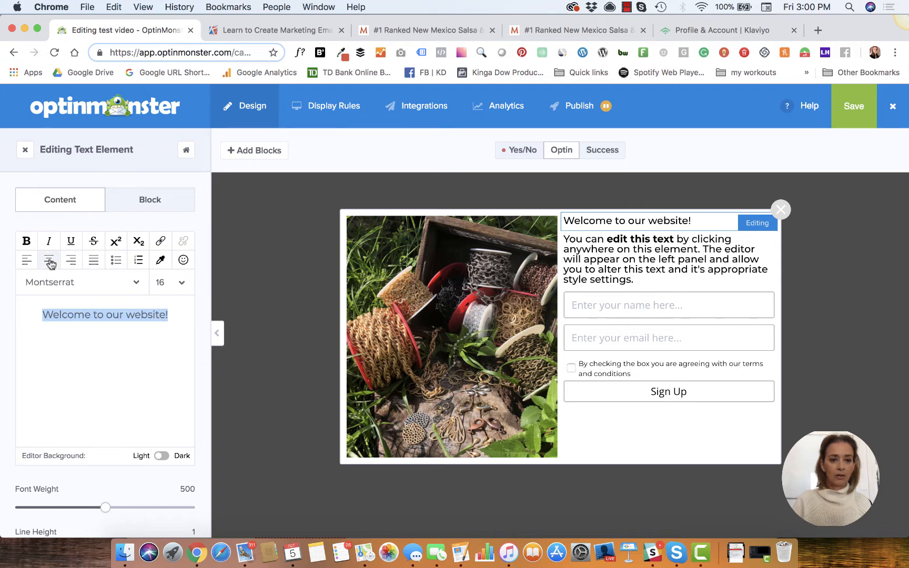
{"action": "left_click", "coordinate": [181, 282]}
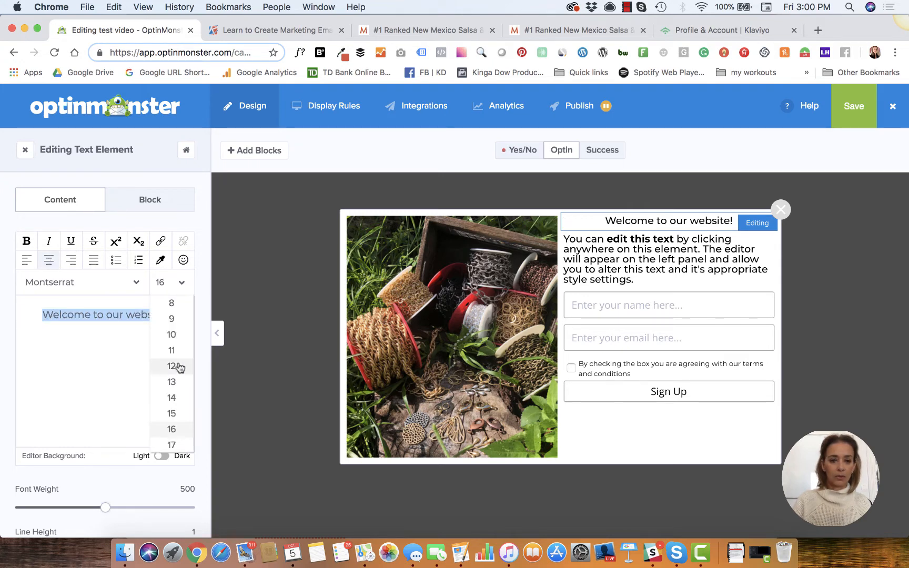
{"action": "scroll", "coordinate": [180, 367], "scroll_direction": "down", "scroll_amount": 3}
{"action": "scroll", "coordinate": [177, 367], "scroll_direction": "down", "scroll_amount": 5}
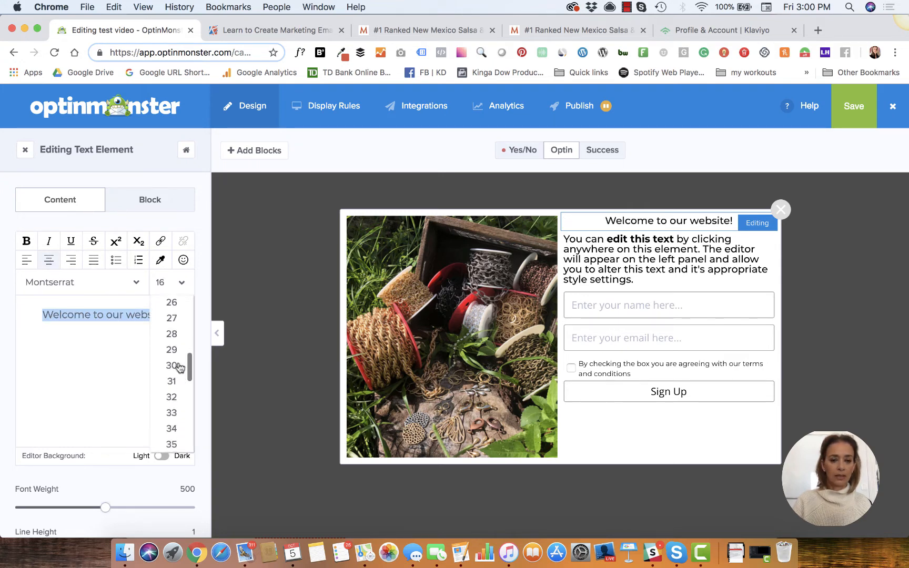
{"action": "left_click", "coordinate": [172, 348]}
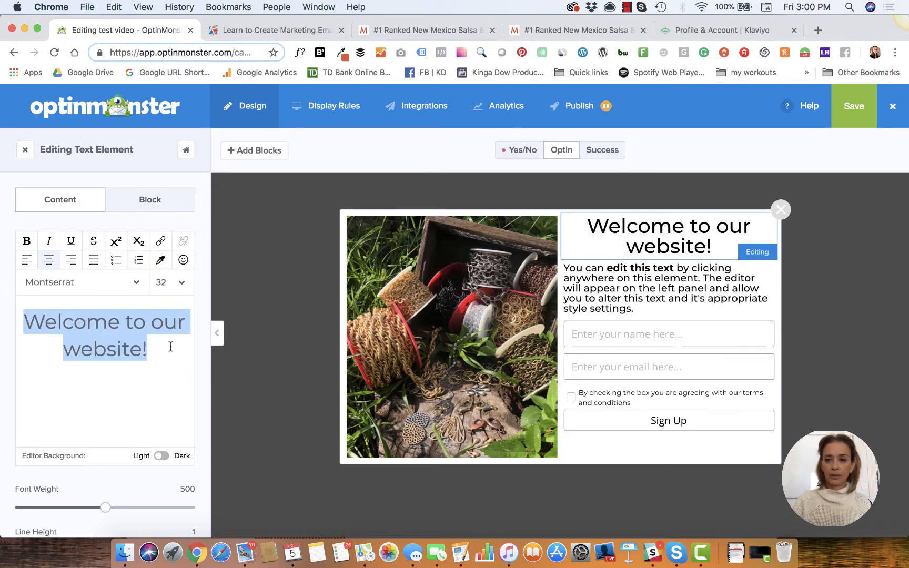
Color the welcome heading pinkish red (#D61366) and set its font weight to 700.
{"action": "left_click", "coordinate": [161, 260]}
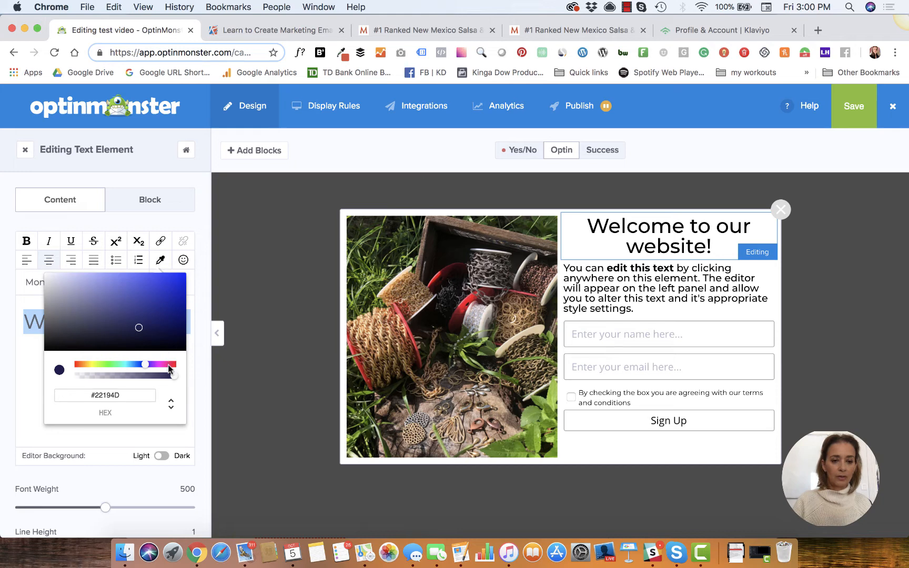
{"action": "left_click", "coordinate": [169, 365]}
{"action": "left_click", "coordinate": [174, 287]}
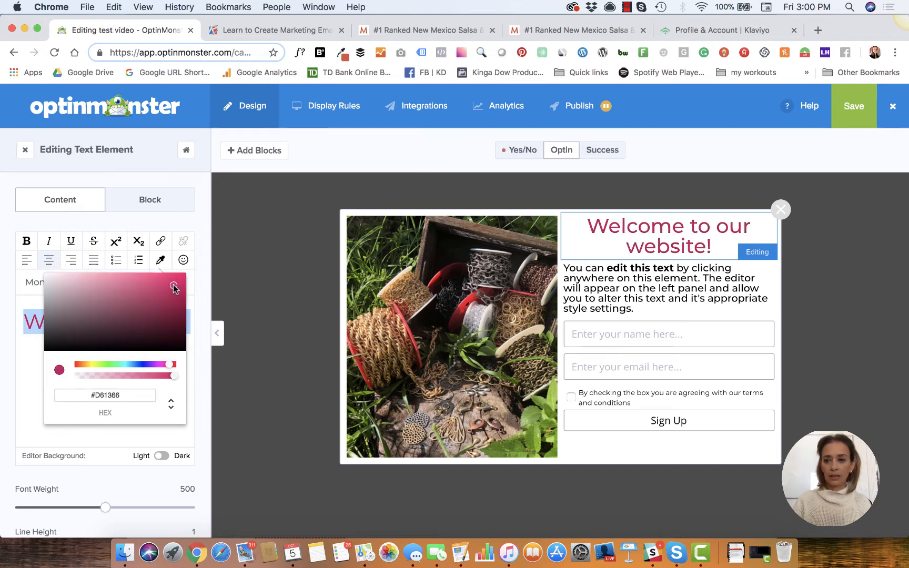
{"action": "left_click", "coordinate": [4, 398]}
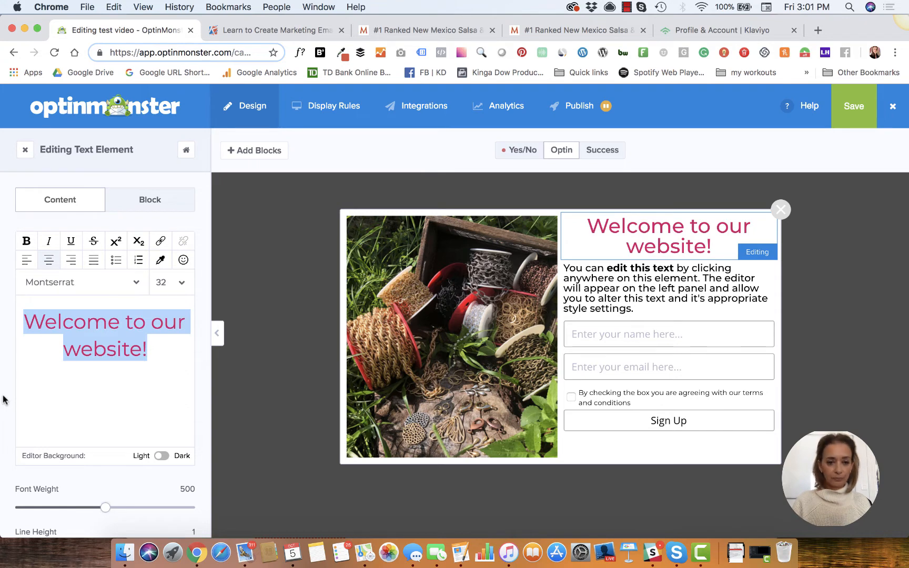
{"action": "scroll", "coordinate": [46, 409], "scroll_direction": "down", "scroll_amount": 5}
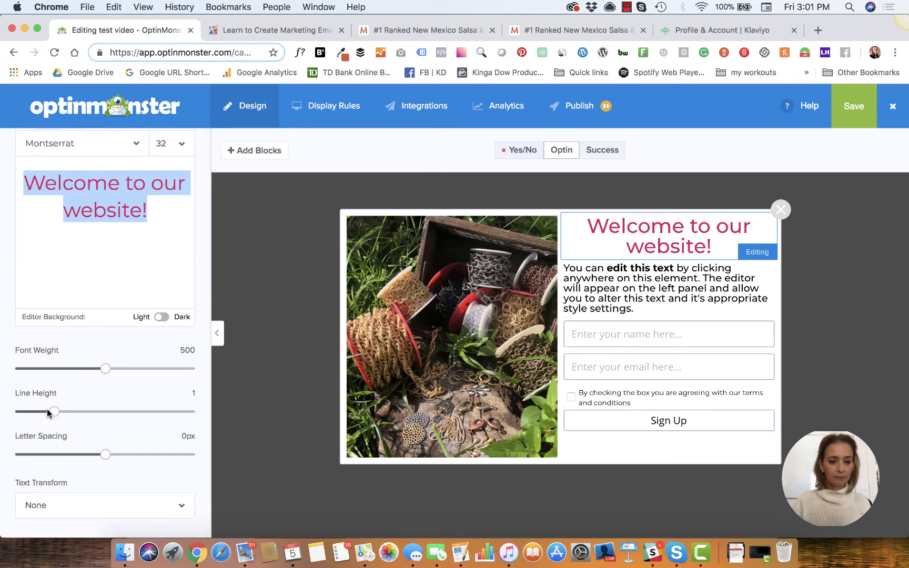
{"action": "left_click_drag", "start_coordinate": [105, 369], "coordinate": [148, 371]}
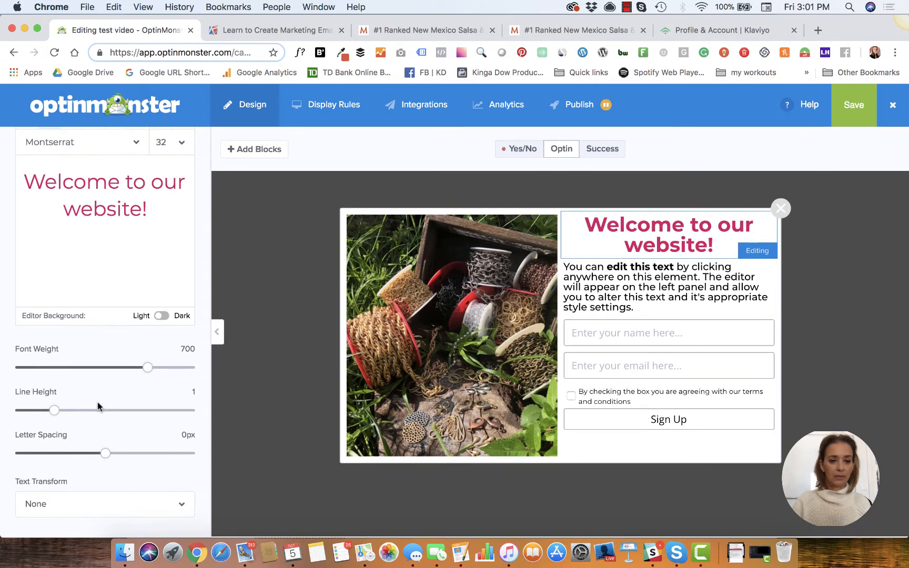
{"action": "scroll", "coordinate": [100, 403], "scroll_direction": "up", "scroll_amount": 2}
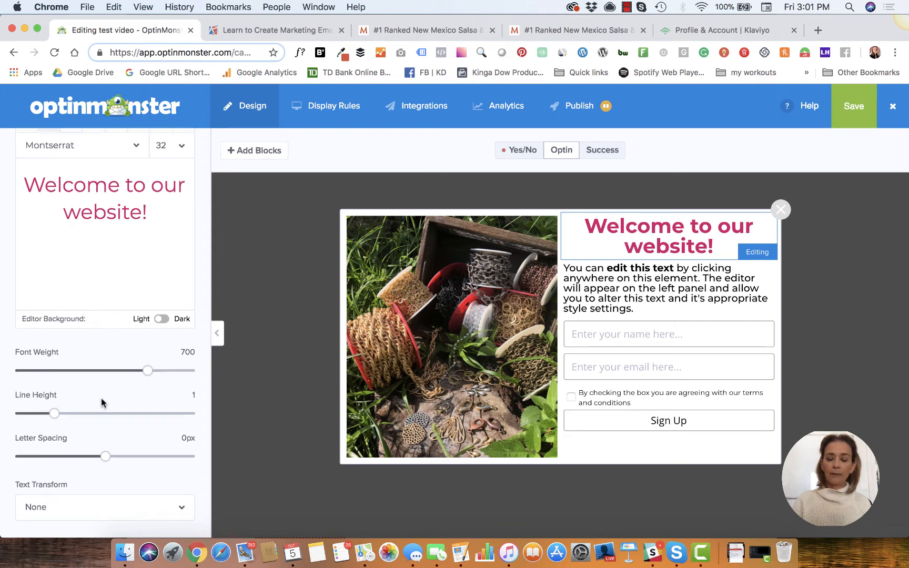
Replace the placeholder text below the welcome heading with "Sing up and get 10% off on your first order".
{"action": "left_click", "coordinate": [648, 285]}
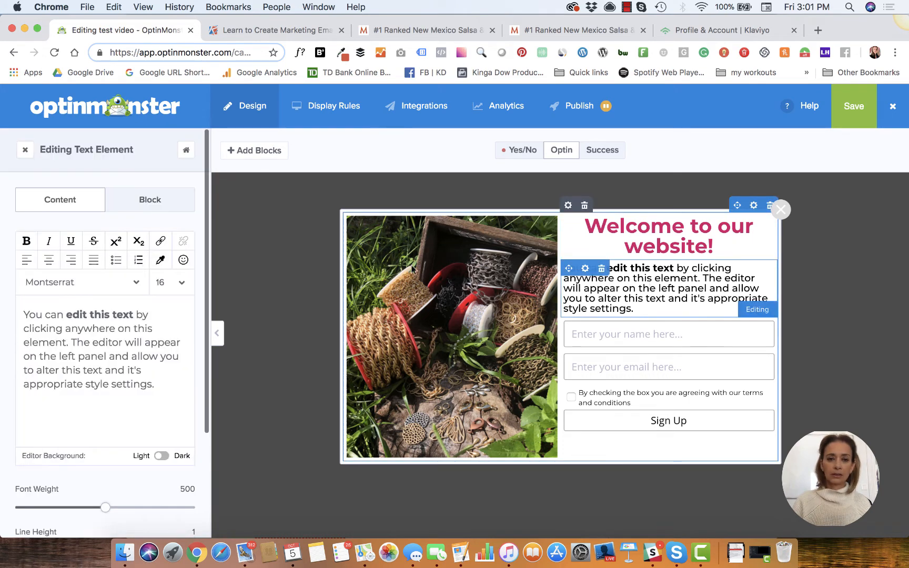
{"action": "left_click_drag", "start_coordinate": [156, 384], "coordinate": [27, 309]}
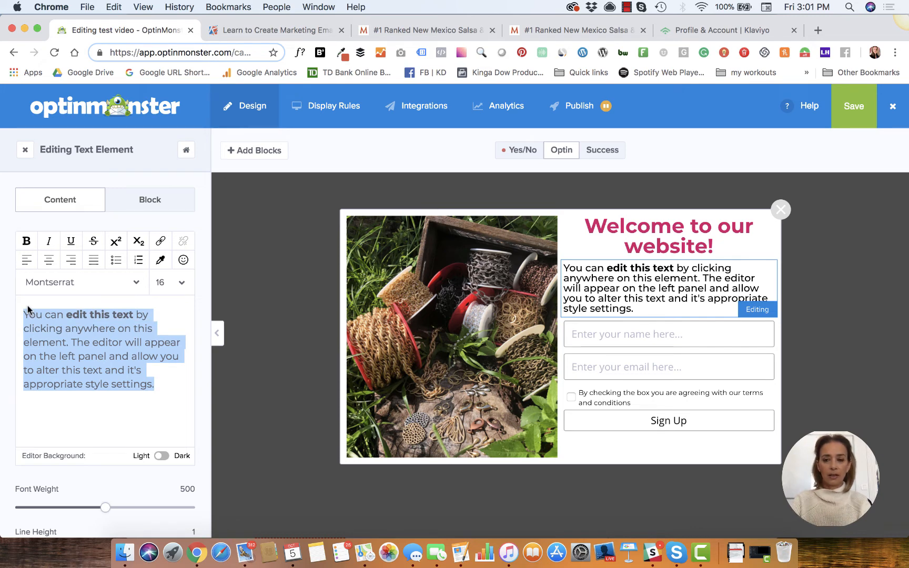
{"action": "type", "text": "Sing up"}
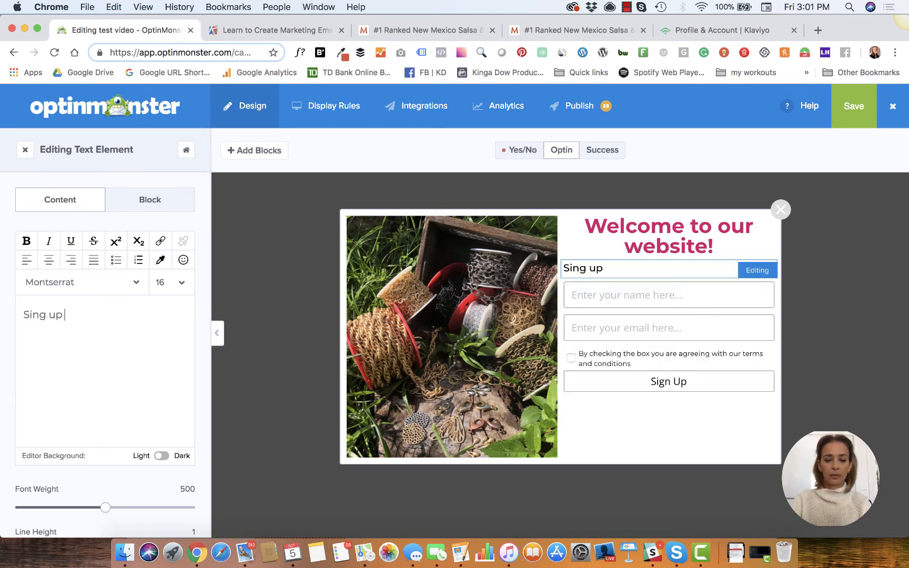
{"action": "type", "text": "and get 10% "}
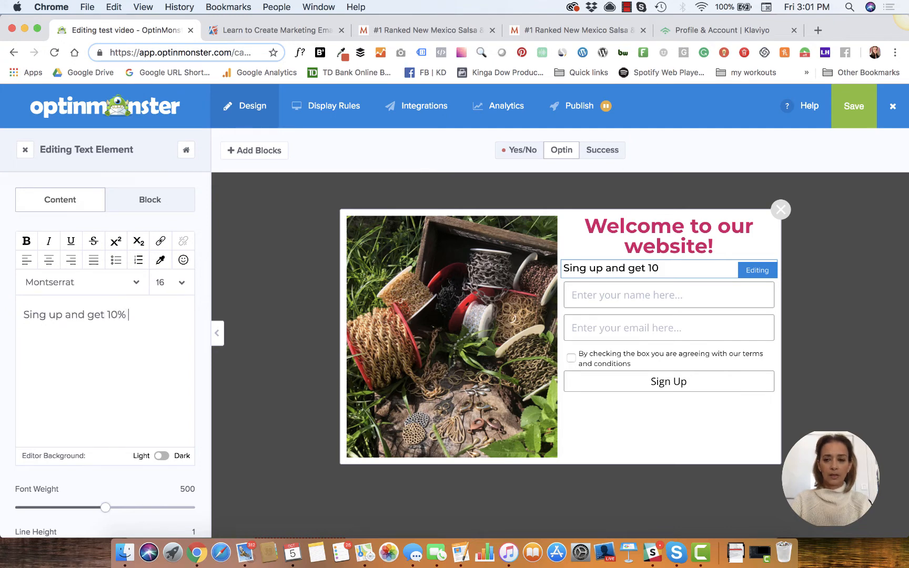
{"action": "type", "text": "off o"}
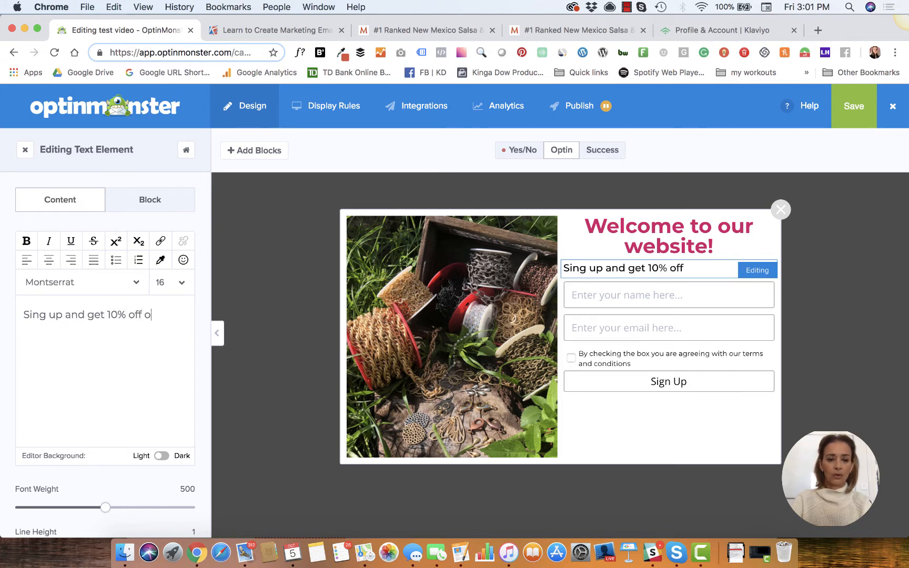
{"action": "type", "text": "n your first o"}
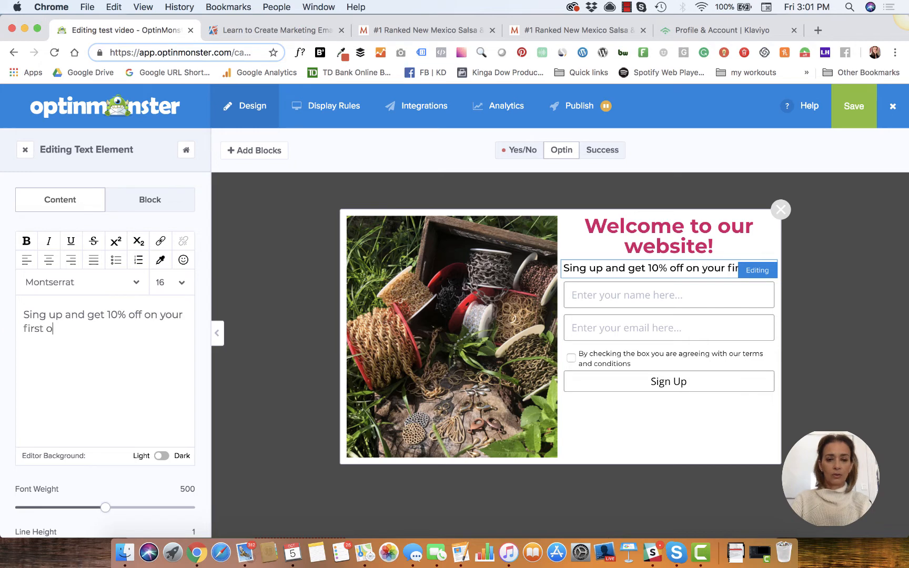
{"action": "type", "text": "rder"}
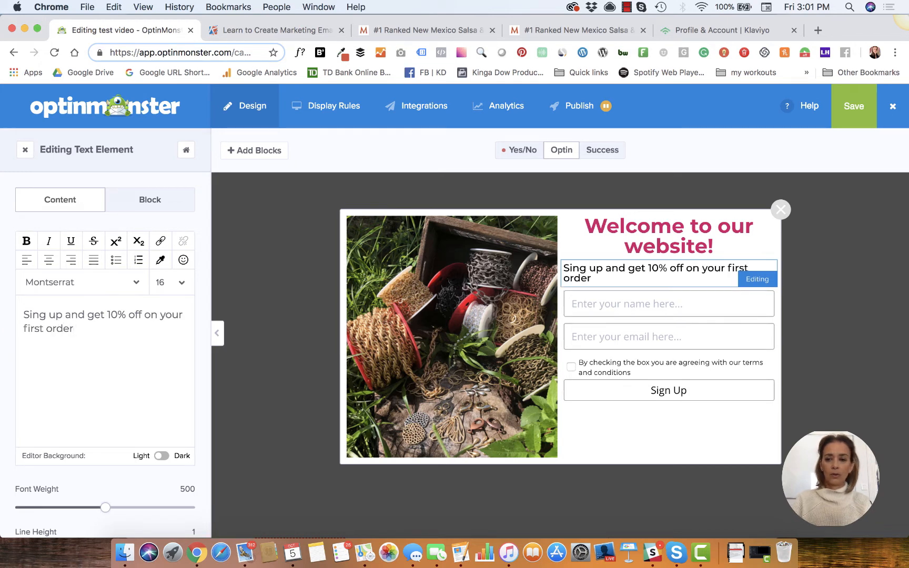
Center the 10% off text, set its font size to 21, and end the sentence with a period.
{"action": "left_click_drag", "start_coordinate": [81, 330], "coordinate": [22, 305]}
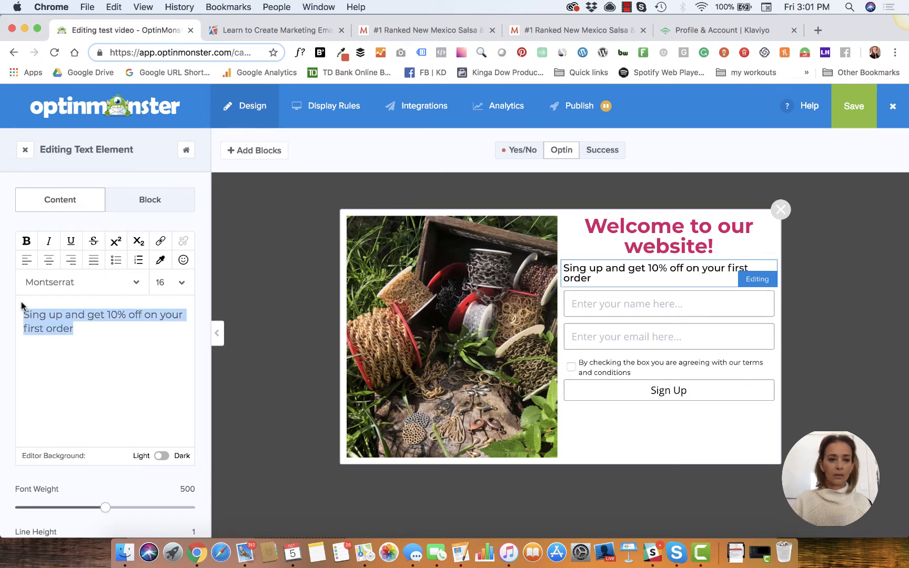
{"action": "left_click", "coordinate": [49, 260]}
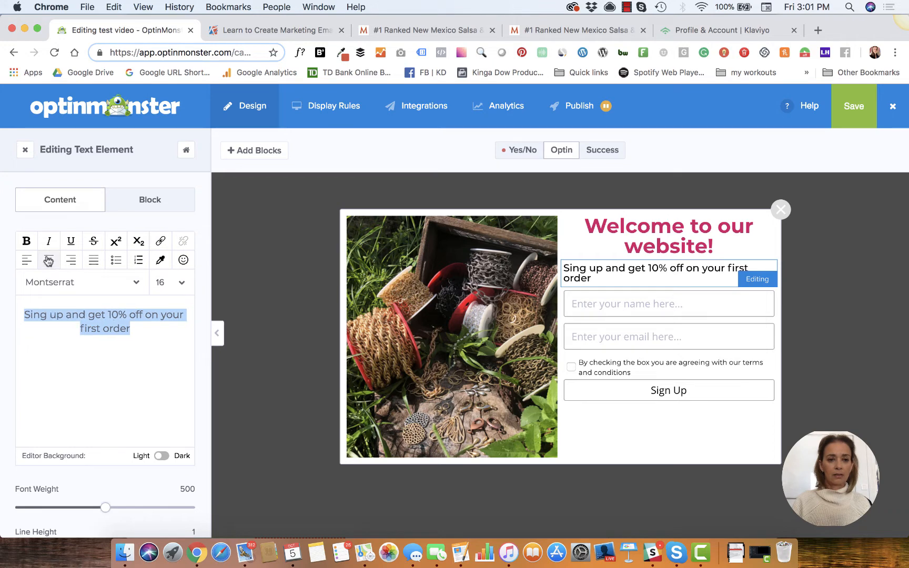
{"action": "left_click", "coordinate": [181, 283]}
{"action": "scroll", "coordinate": [172, 398], "scroll_direction": "down", "scroll_amount": 3}
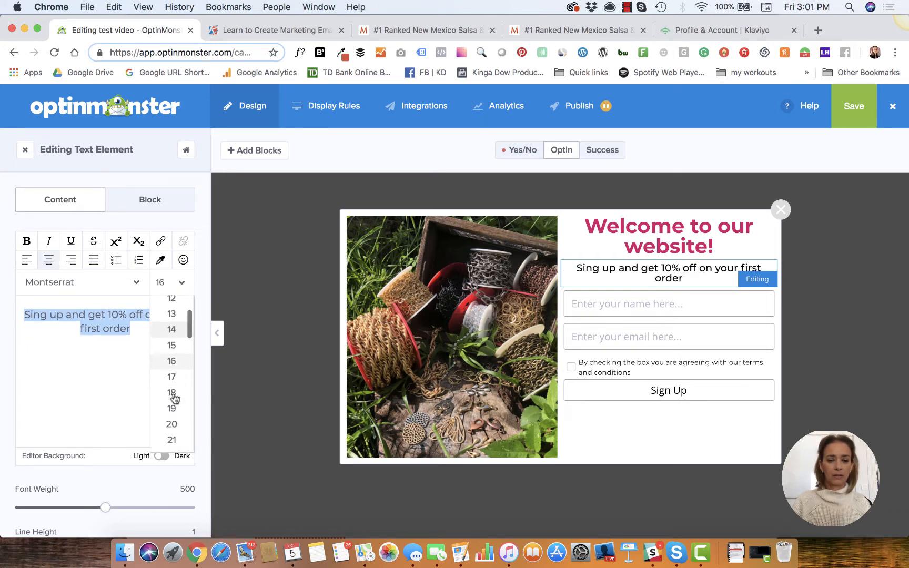
{"action": "left_click", "coordinate": [171, 434]}
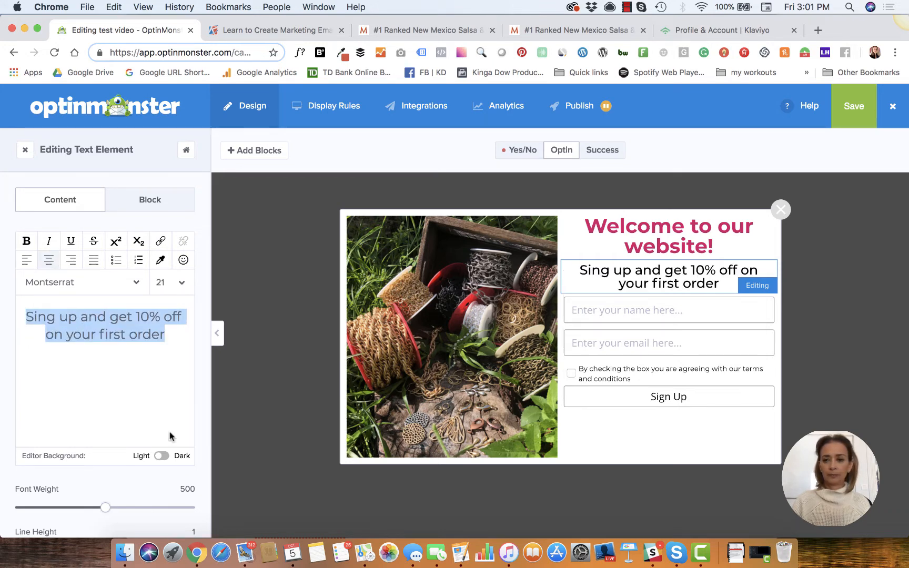
{"action": "left_click", "coordinate": [168, 332]}
{"action": "type", "text": "."}
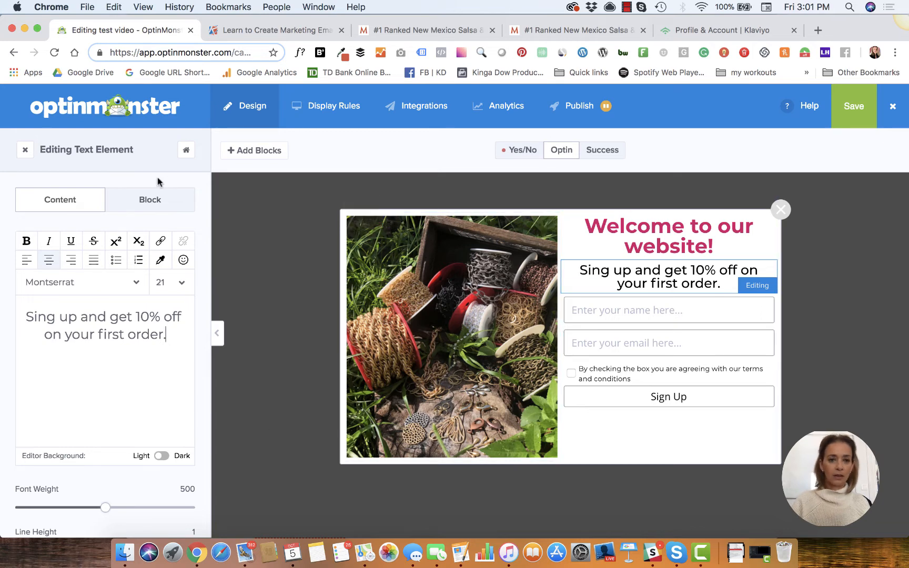
Set the Sign Up button's regular background color to medium blue (#4974d8).
{"action": "left_click", "coordinate": [598, 399]}
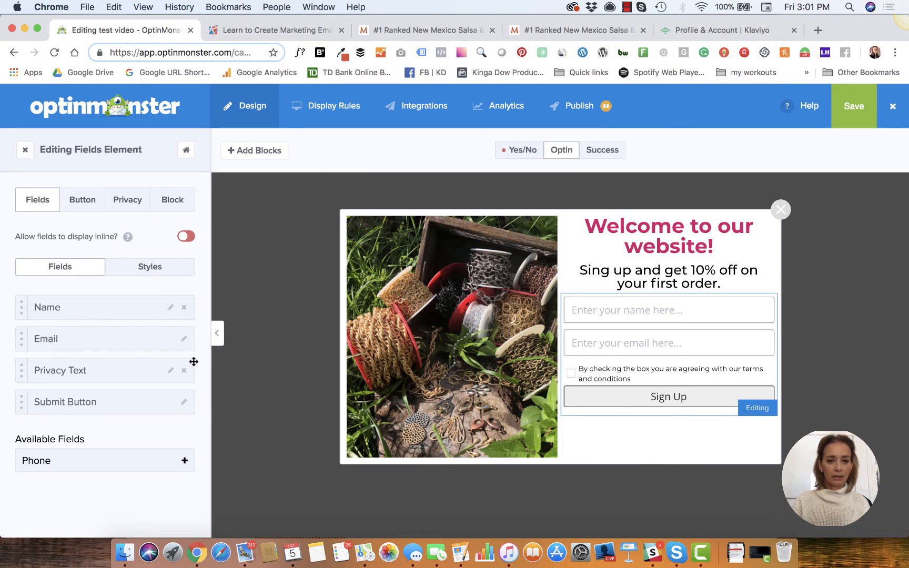
{"action": "left_click", "coordinate": [185, 406]}
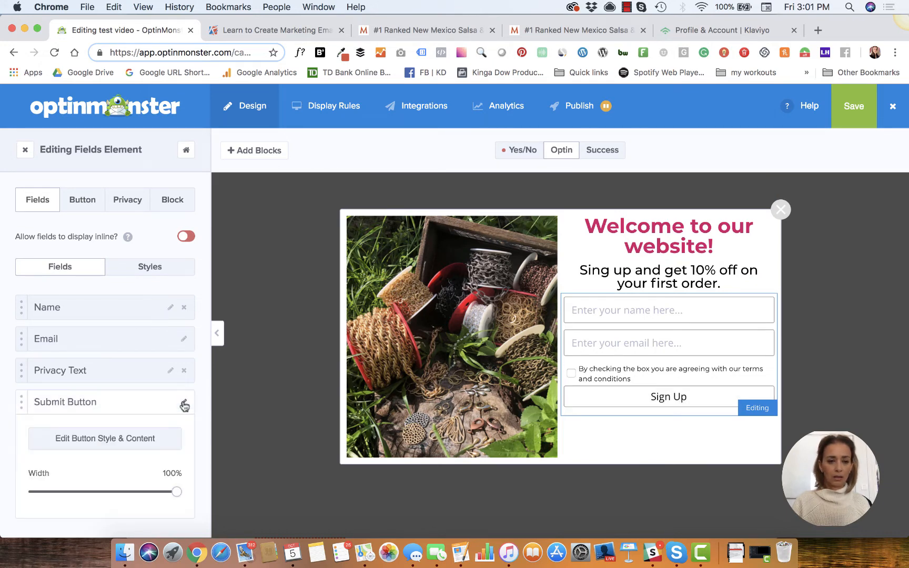
{"action": "left_click", "coordinate": [109, 441]}
{"action": "left_click", "coordinate": [74, 421]}
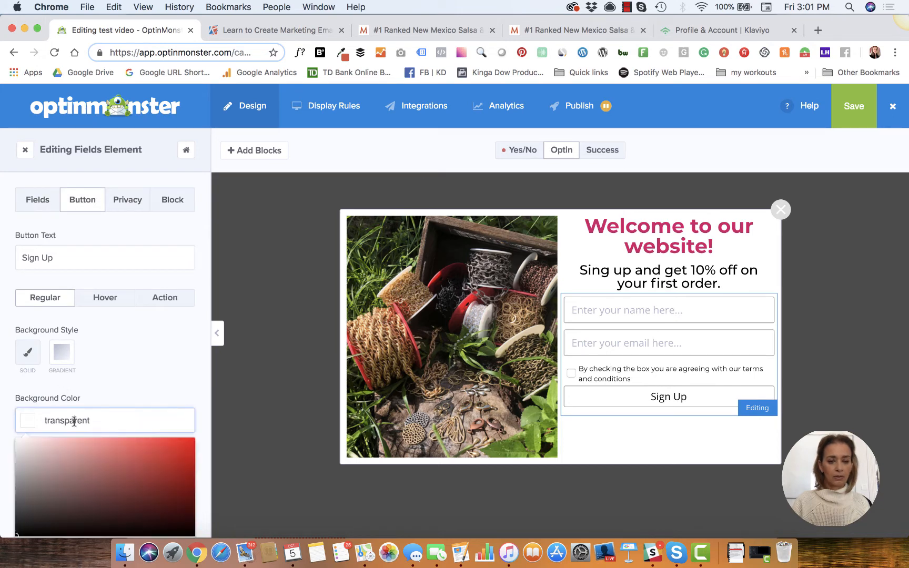
{"action": "left_click", "coordinate": [189, 447]}
{"action": "scroll", "coordinate": [134, 336], "scroll_direction": "down", "scroll_amount": 5}
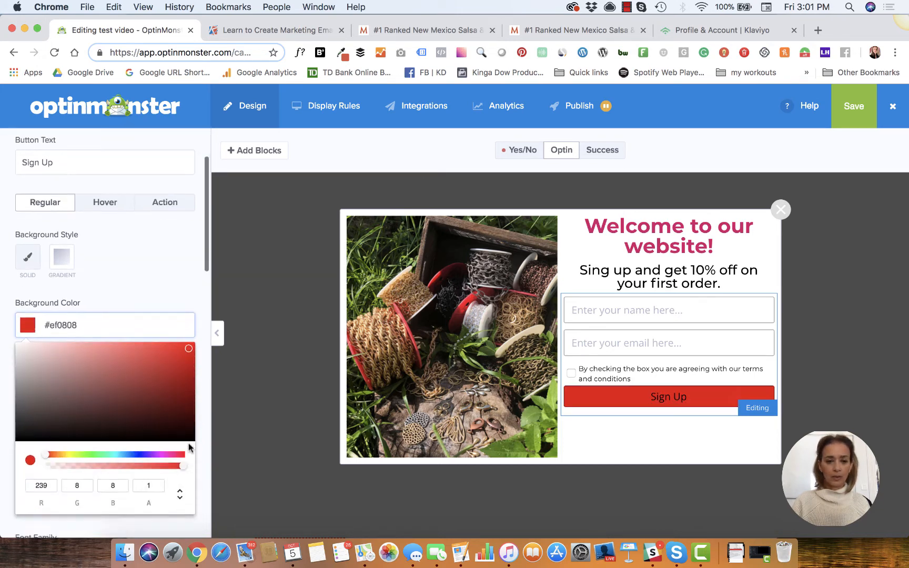
{"action": "left_click", "coordinate": [131, 346]}
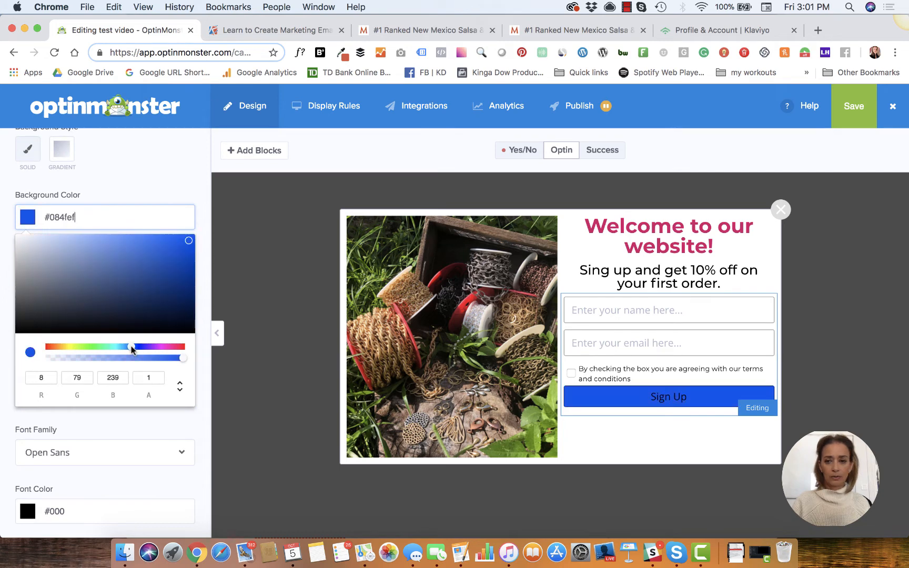
{"action": "left_click", "coordinate": [141, 269]}
{"action": "left_click", "coordinate": [118, 243]}
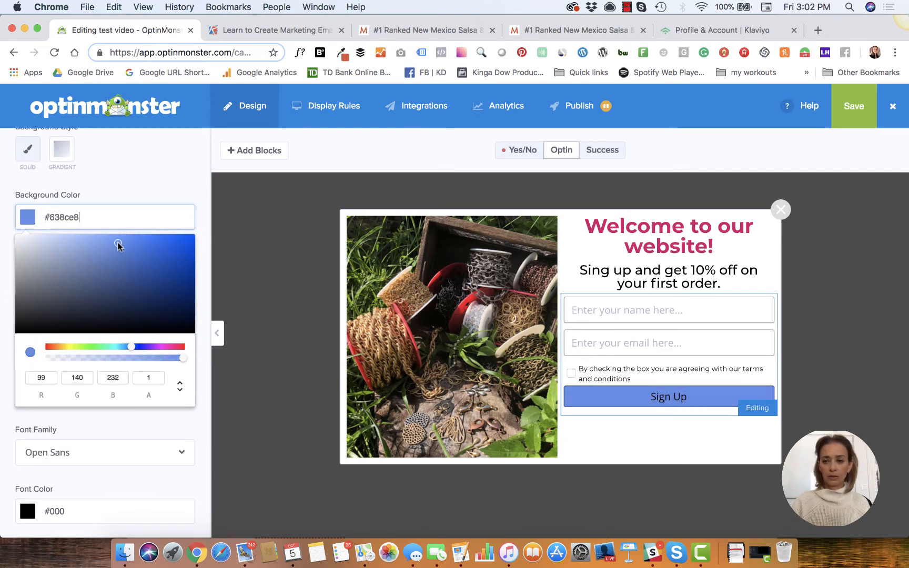
{"action": "left_click", "coordinate": [101, 247]}
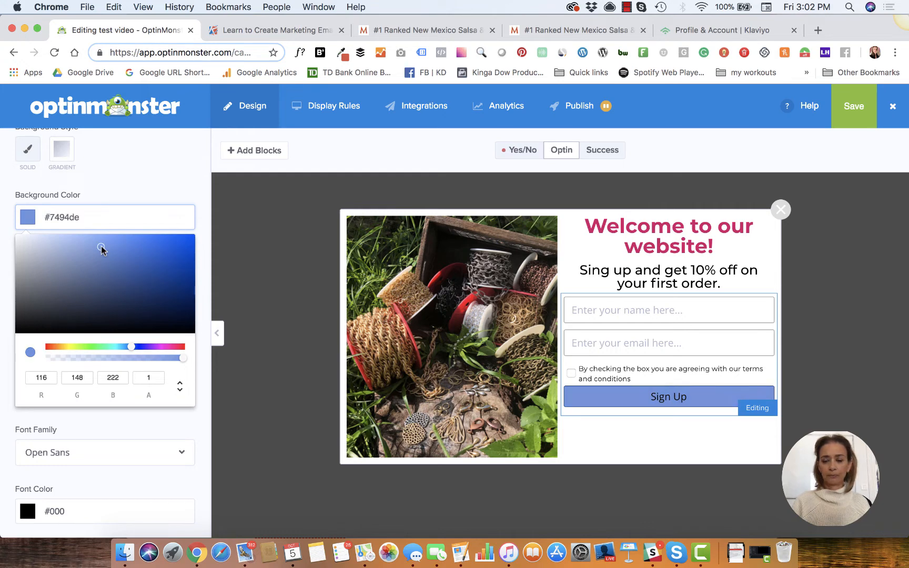
{"action": "left_click", "coordinate": [136, 262]}
{"action": "left_click", "coordinate": [135, 251]}
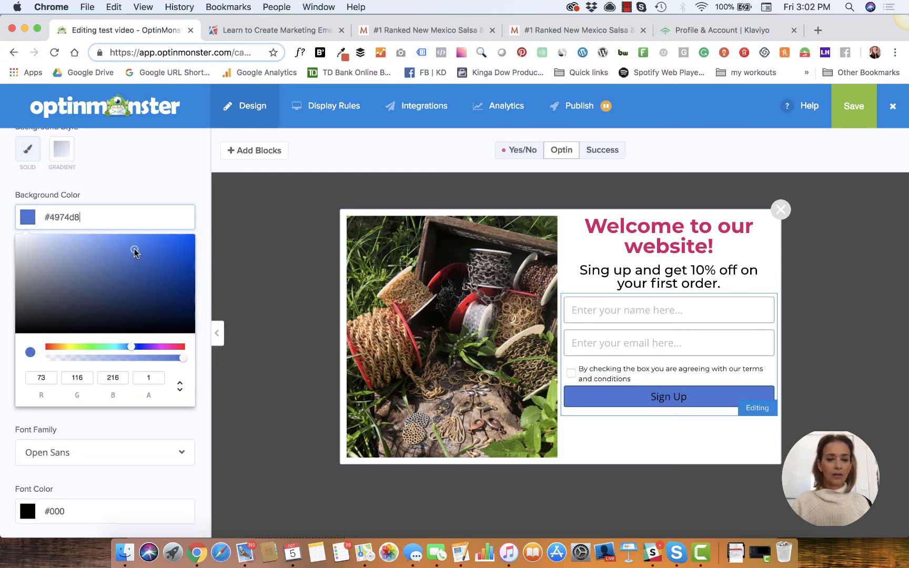
{"action": "left_click", "coordinate": [164, 173]}
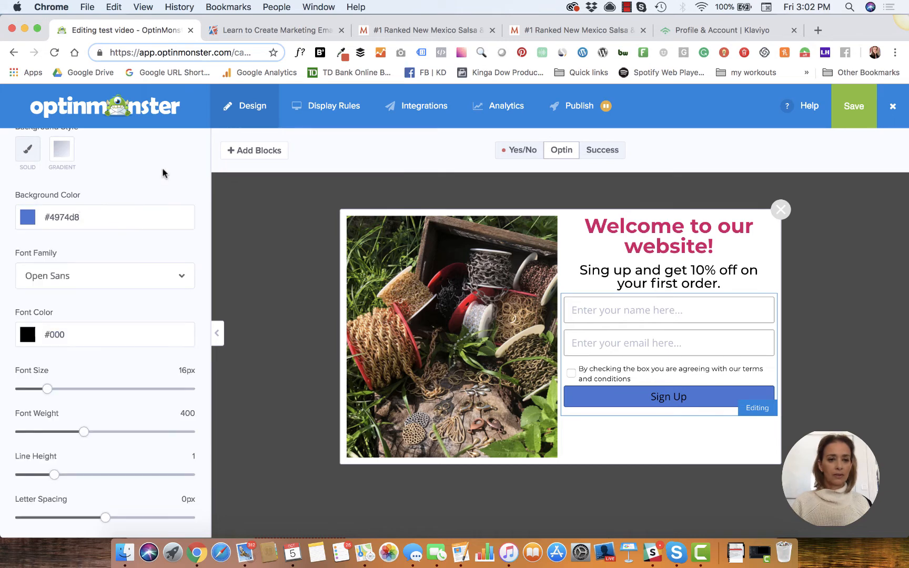
Set the Sign Up button's font color to white (#fff).
{"action": "left_click", "coordinate": [62, 330]}
{"action": "left_click", "coordinate": [62, 329]}
{"action": "left_click_drag", "start_coordinate": [66, 333], "coordinate": [52, 338]}
{"action": "type", "text": "fff"}
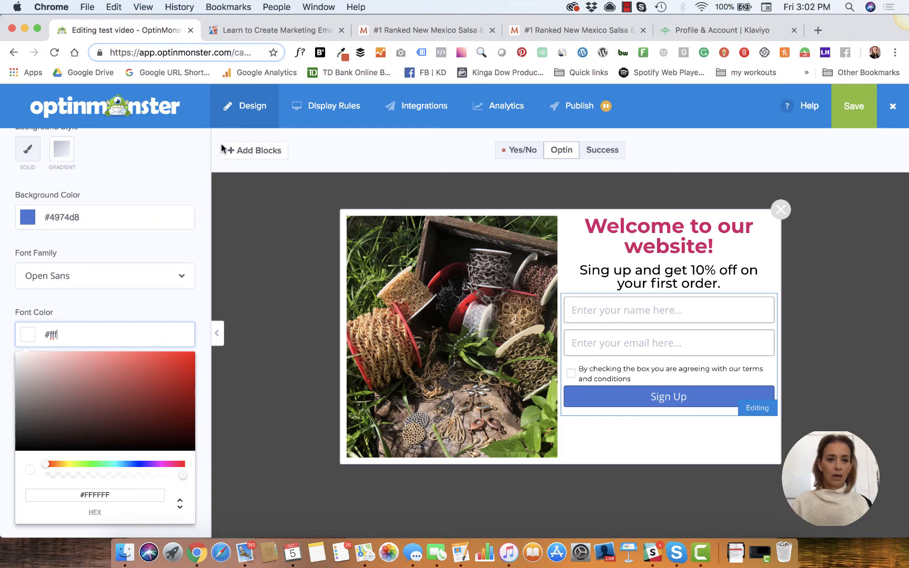
{"action": "scroll", "coordinate": [98, 221], "scroll_direction": "up", "scroll_amount": 1}
{"action": "left_click", "coordinate": [202, 507]}
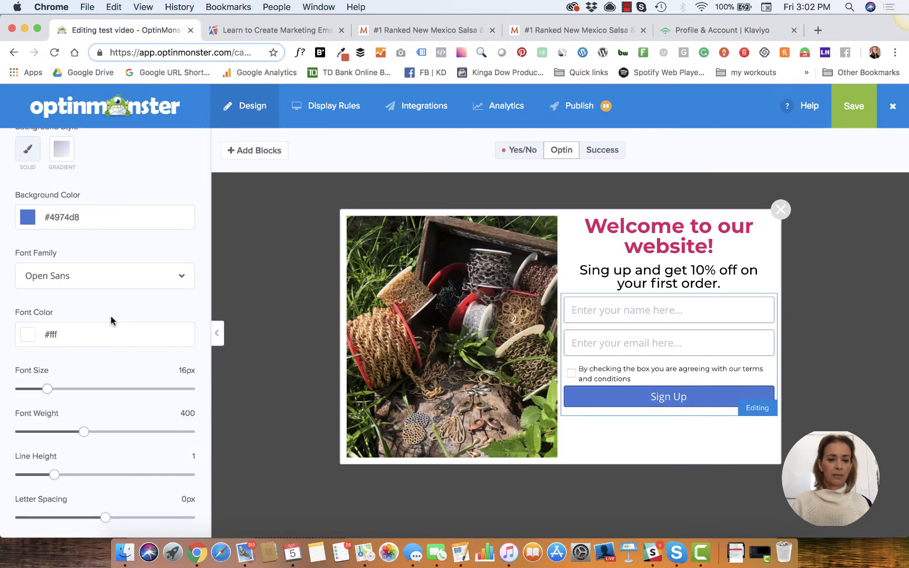
Finish editing the optin fields and insert a Spacer block between the 10% off text and the name field.
{"action": "scroll", "coordinate": [112, 320], "scroll_direction": "up", "scroll_amount": 5}
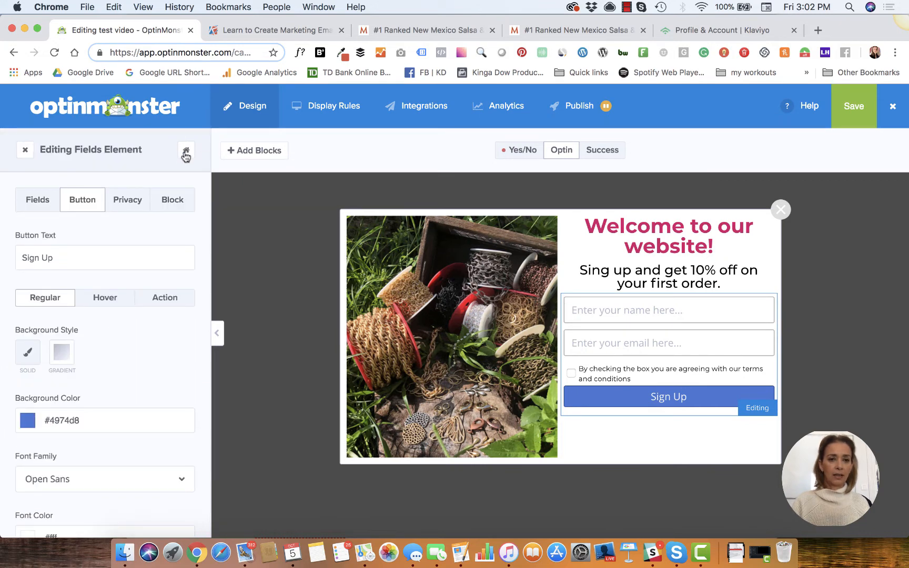
{"action": "left_click", "coordinate": [24, 149]}
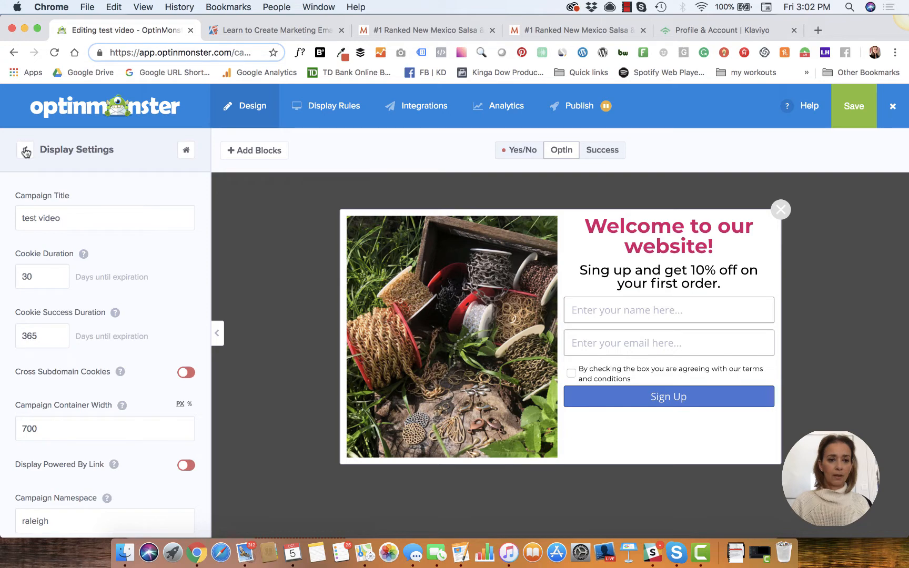
{"action": "left_click", "coordinate": [25, 152]}
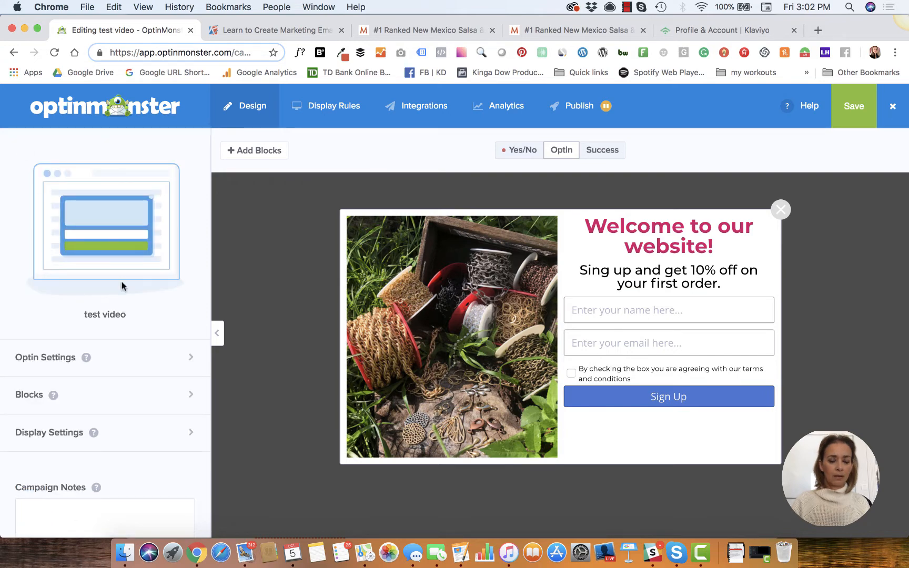
{"action": "left_click", "coordinate": [101, 401]}
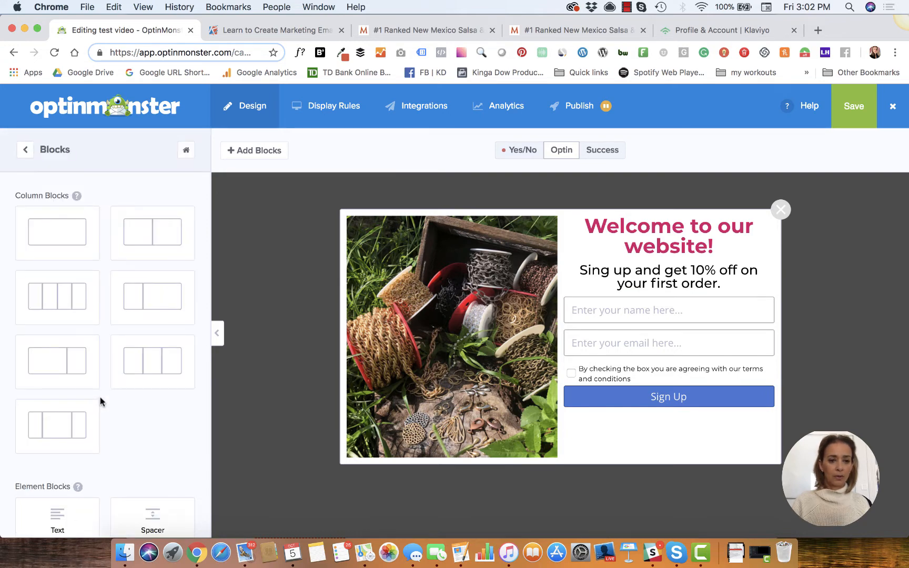
{"action": "scroll", "coordinate": [101, 402], "scroll_direction": "down", "scroll_amount": 4}
{"action": "left_click_drag", "start_coordinate": [165, 320], "coordinate": [652, 312]}
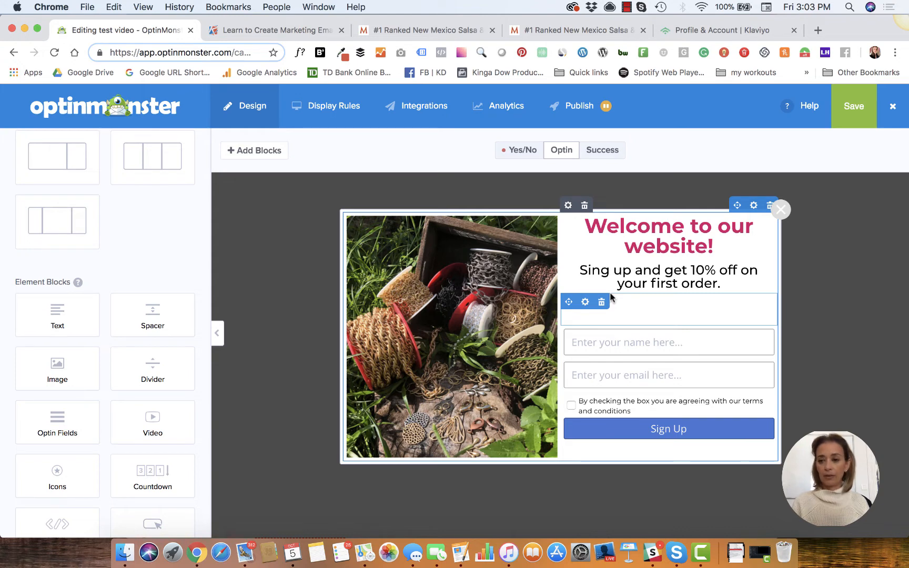
Switch to the campaign's Success view and add a single-column block to its empty layout.
{"action": "left_click", "coordinate": [604, 152]}
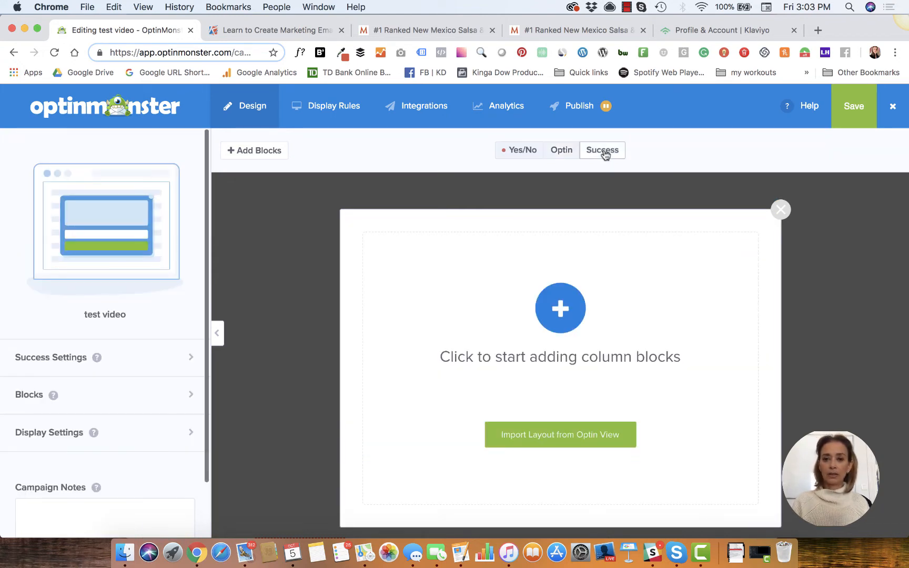
{"action": "left_click", "coordinate": [257, 152]}
{"action": "left_click_drag", "start_coordinate": [64, 234], "coordinate": [564, 330]}
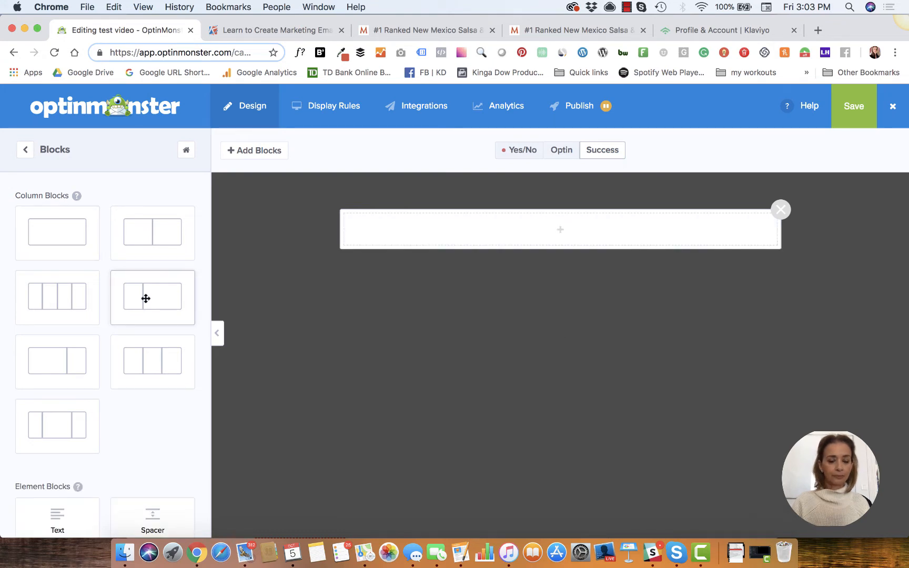
Place two Text elements, one above the other, in the Success view's column block.
{"action": "scroll", "coordinate": [87, 386], "scroll_direction": "down", "scroll_amount": 5}
{"action": "left_click_drag", "start_coordinate": [50, 392], "coordinate": [560, 229]}
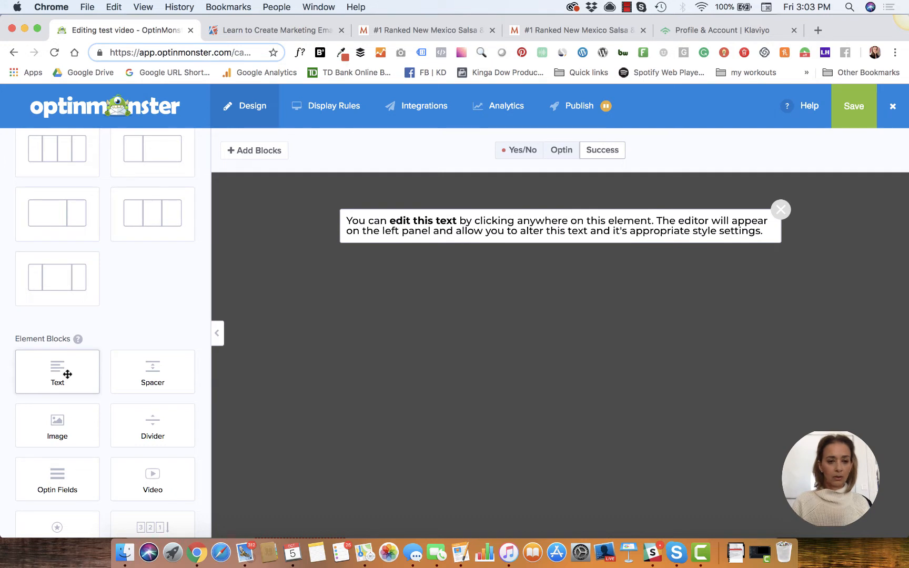
{"action": "left_click_drag", "start_coordinate": [67, 375], "coordinate": [609, 254]}
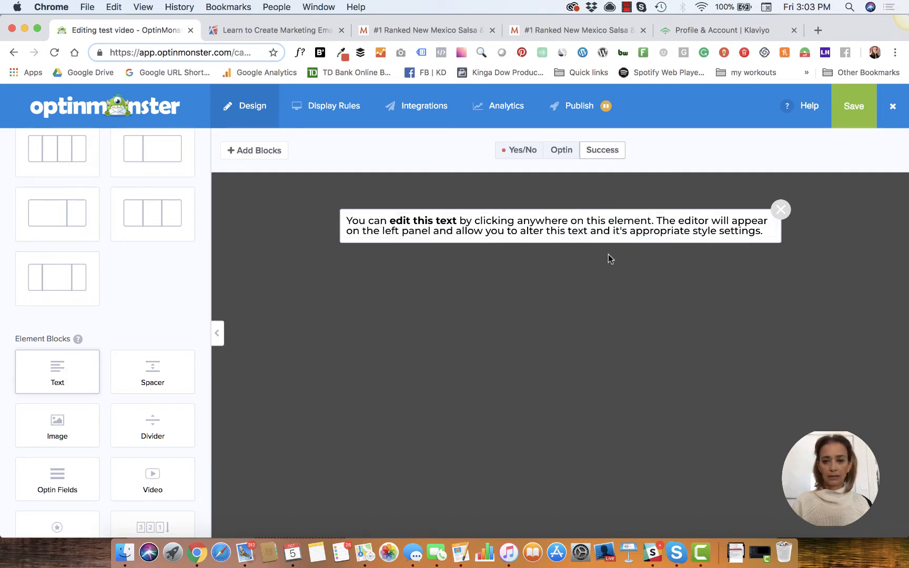
{"action": "left_click_drag", "start_coordinate": [59, 377], "coordinate": [595, 221]}
Replace the placeholder text in the Success view's upper Text element with "Thank You!".
{"action": "left_click", "coordinate": [449, 228]}
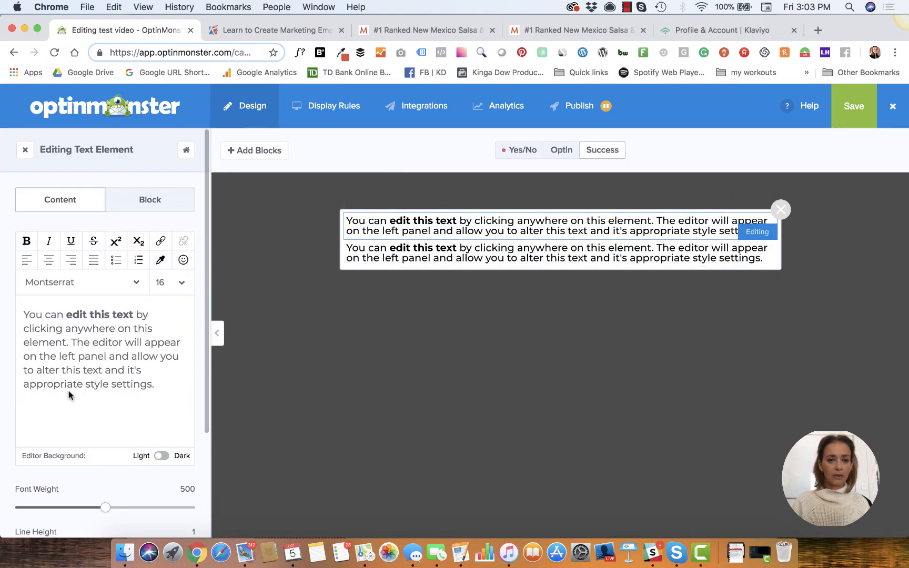
{"action": "left_click_drag", "start_coordinate": [155, 385], "coordinate": [5, 305]}
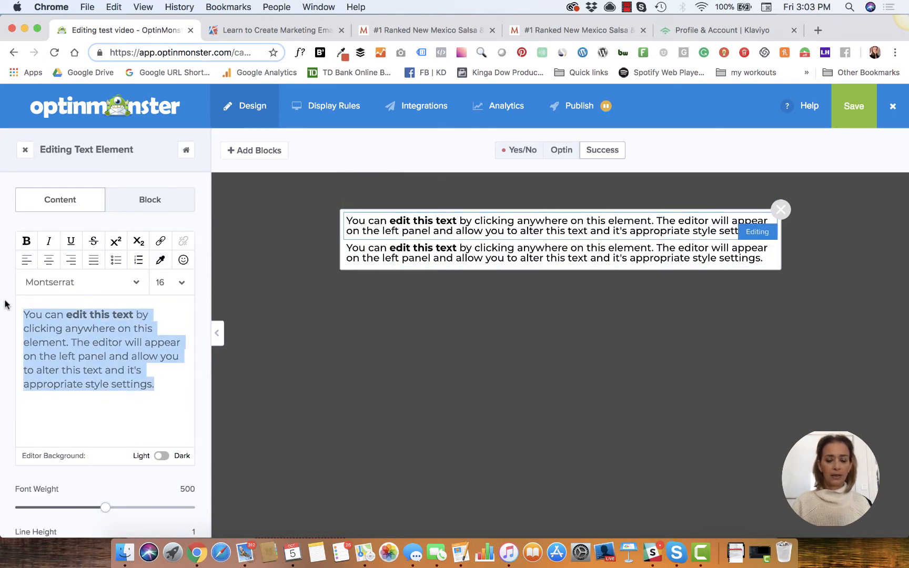
{"action": "type", "text": "Thank YOu"}
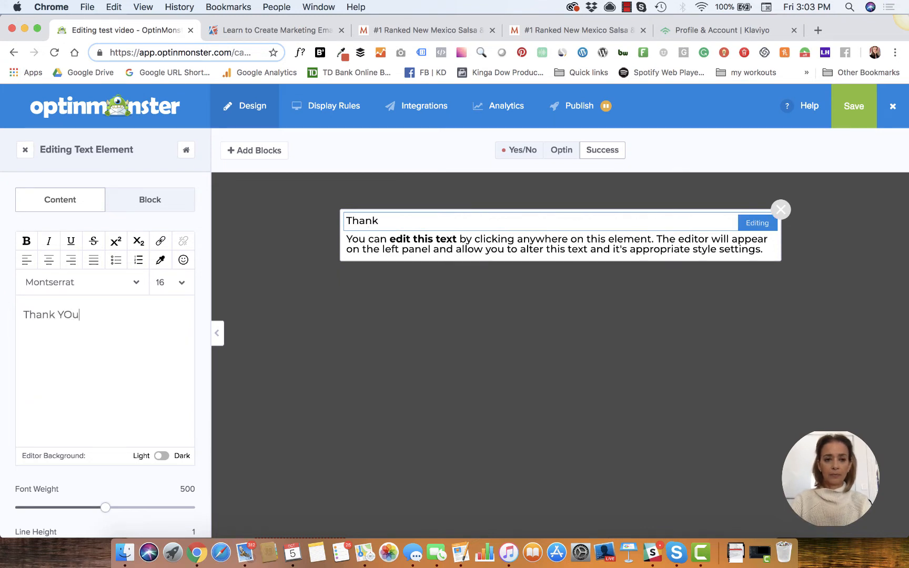
{"action": "key", "text": "BackSpace"}
{"action": "key", "text": "BackSpace"}
{"action": "type", "text": "ou"}
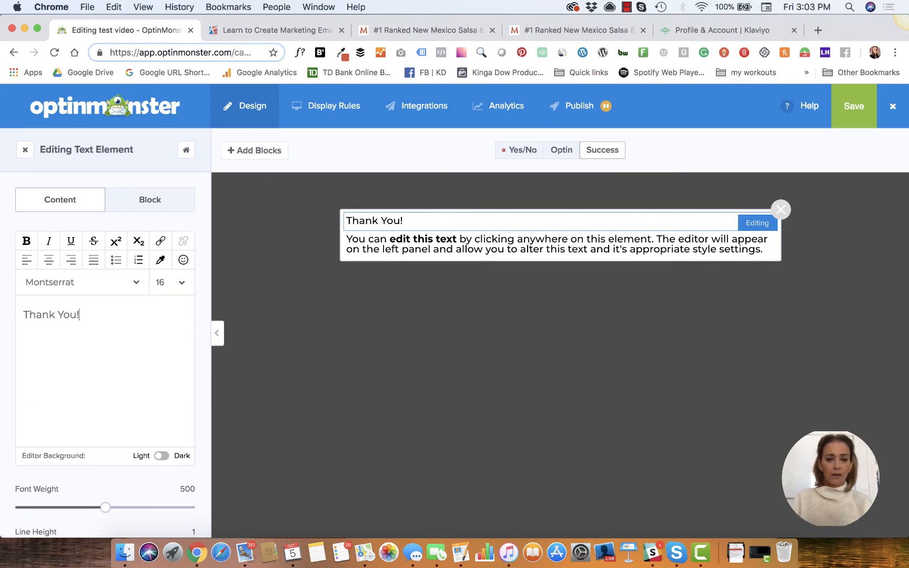
{"action": "type", "text": "!"}
Center the "Thank You!" text and set its font size to 32.
{"action": "triple_click", "coordinate": [62, 314]}
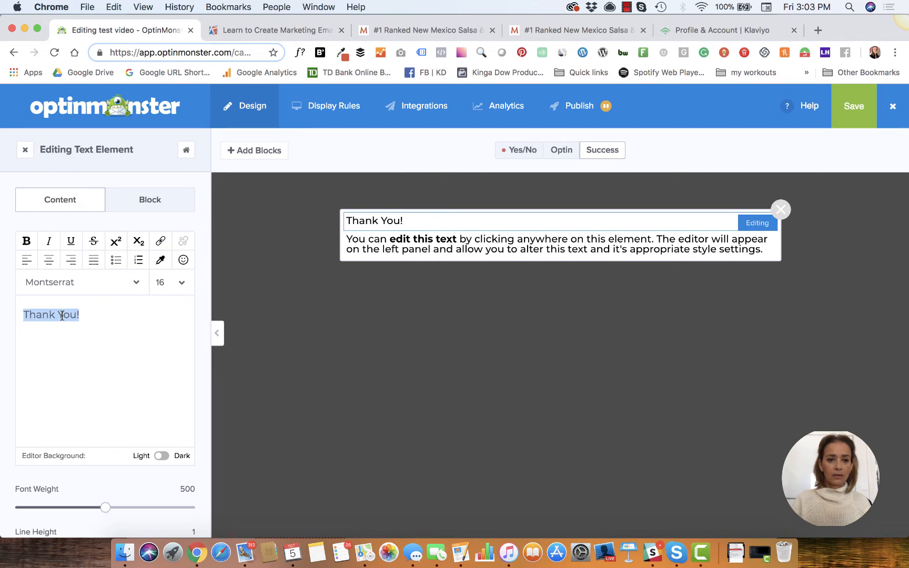
{"action": "left_click", "coordinate": [49, 260]}
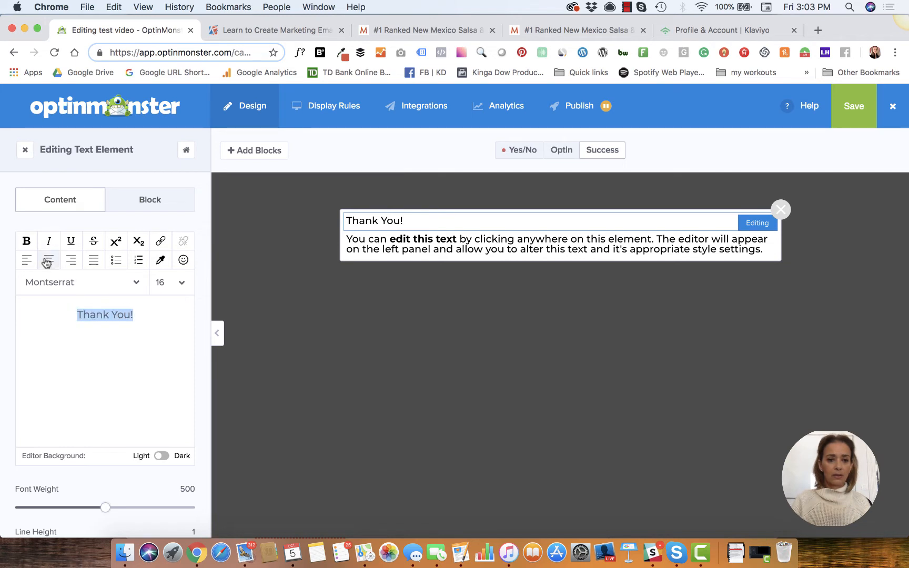
{"action": "left_click", "coordinate": [181, 283]}
{"action": "scroll", "coordinate": [157, 353], "scroll_direction": "down", "scroll_amount": 4}
{"action": "scroll", "coordinate": [157, 353], "scroll_direction": "down", "scroll_amount": 2}
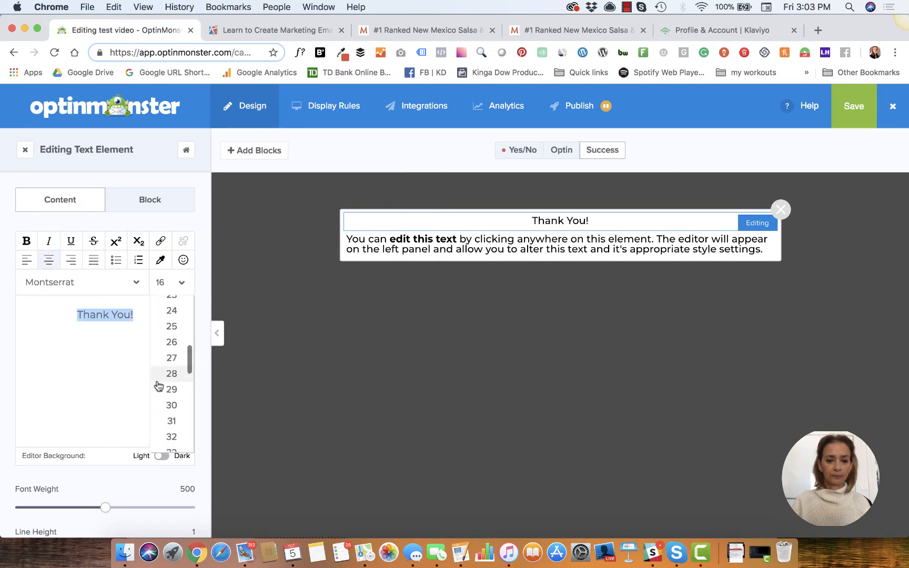
{"action": "left_click", "coordinate": [172, 436]}
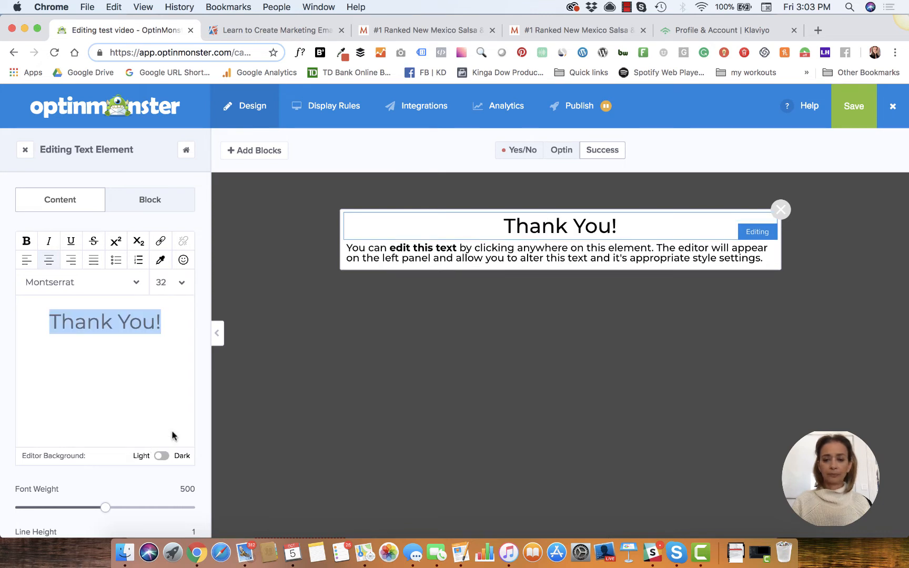
Replace the placeholder in the lower Text element with "Please check your email for further instructions".
{"action": "left_click", "coordinate": [465, 256]}
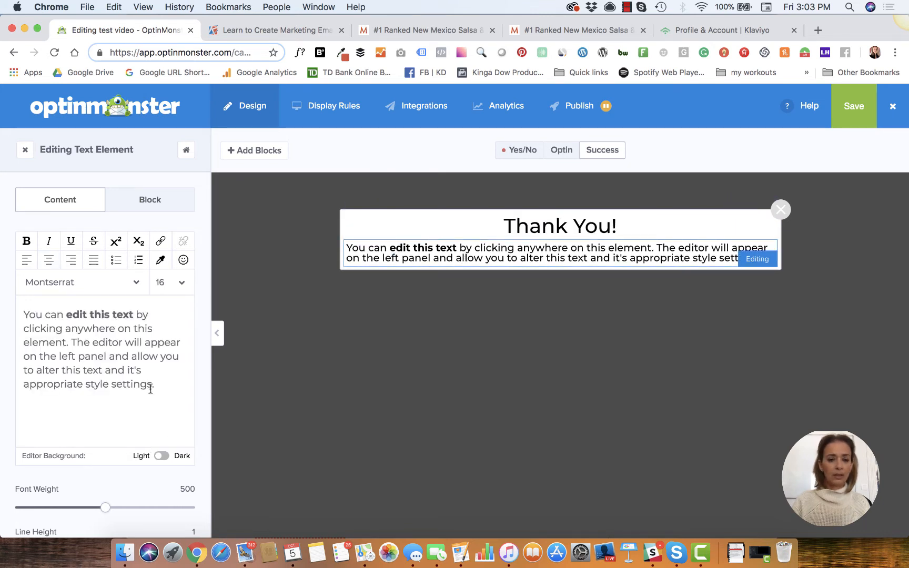
{"action": "left_click_drag", "start_coordinate": [151, 389], "coordinate": [14, 298]}
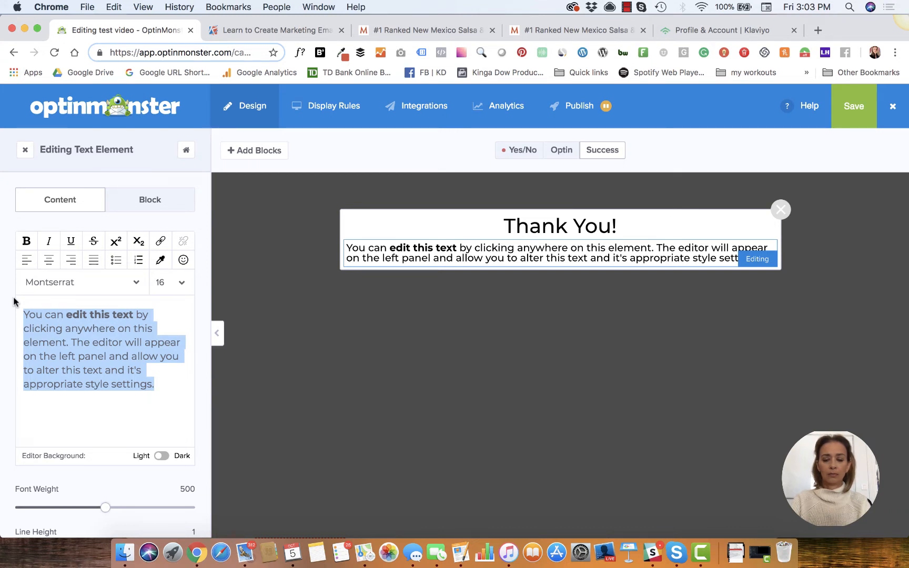
{"action": "type", "text": "Please chec"}
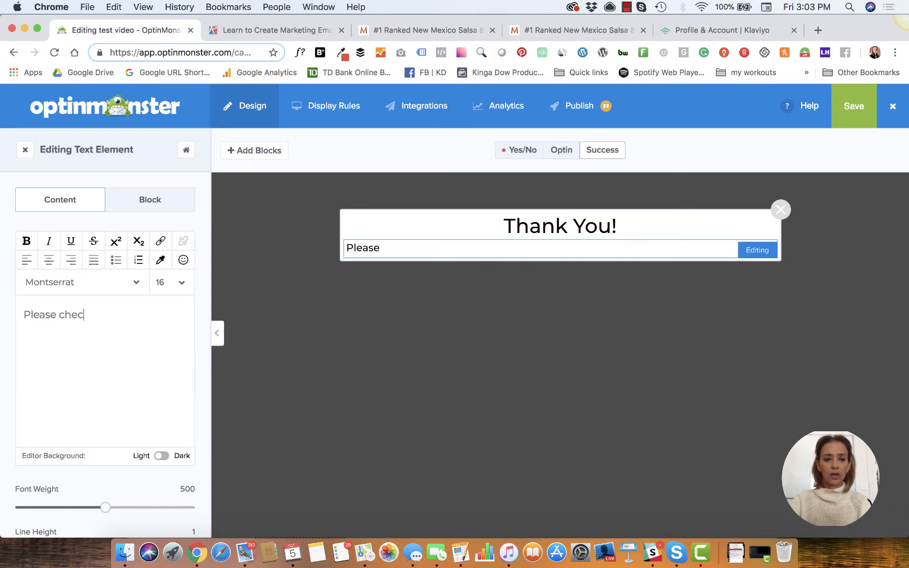
{"action": "type", "text": "k your email "}
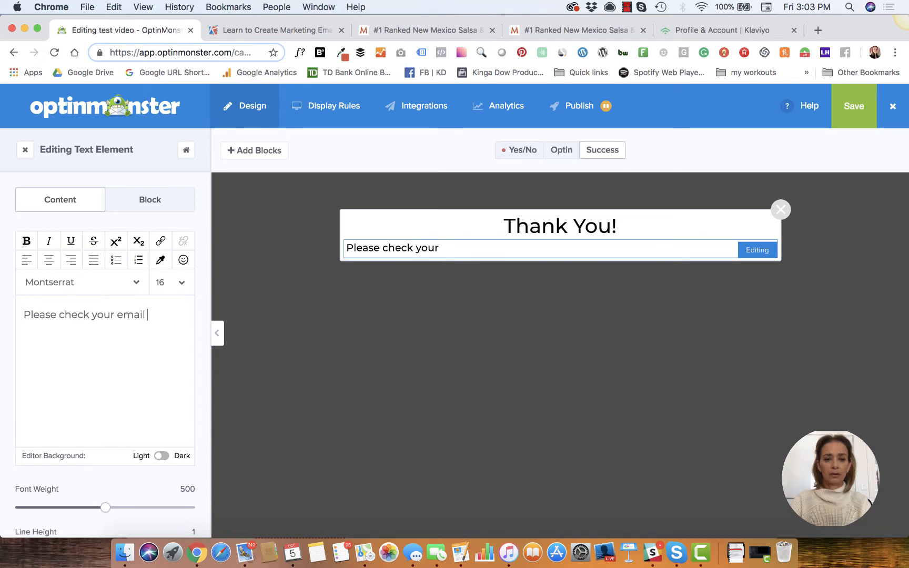
{"action": "type", "text": "for f"}
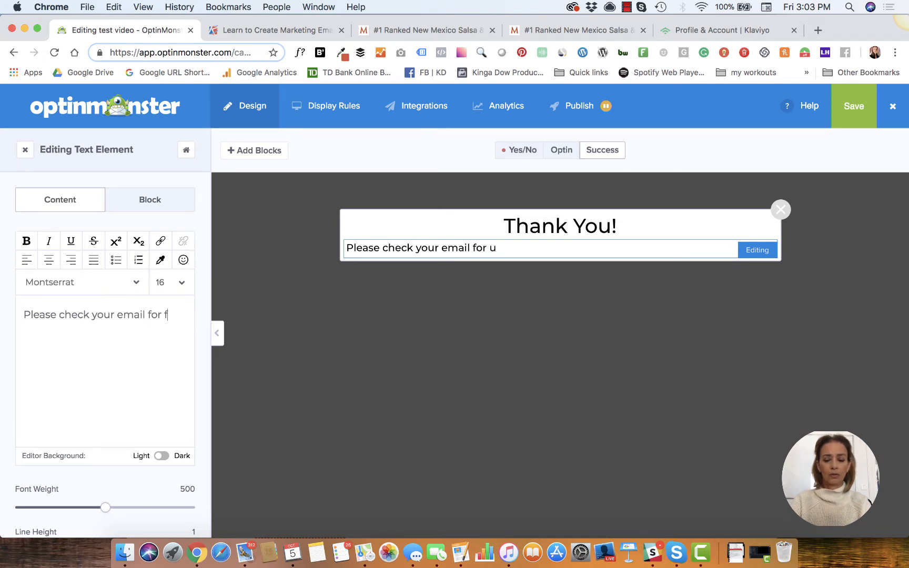
{"action": "type", "text": "urhter inst"}
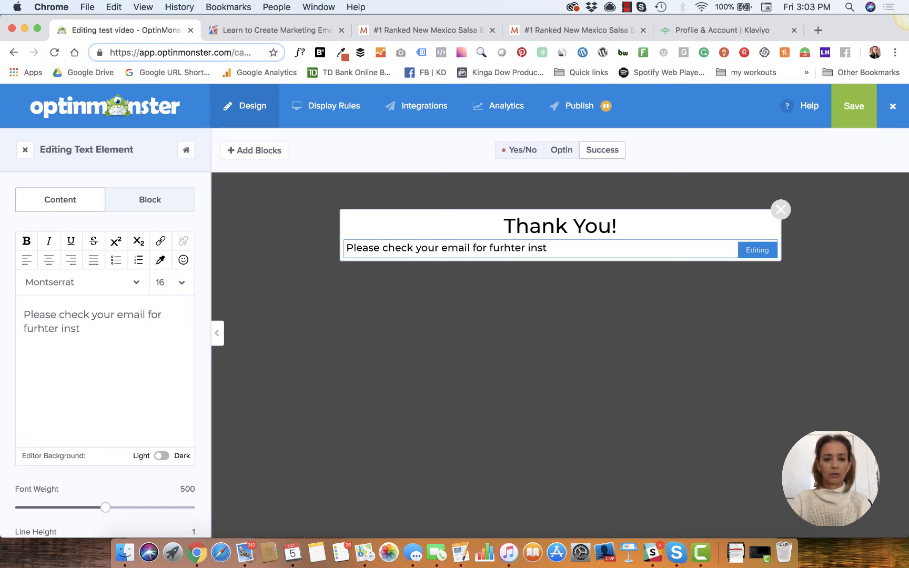
{"action": "type", "text": "ructions"}
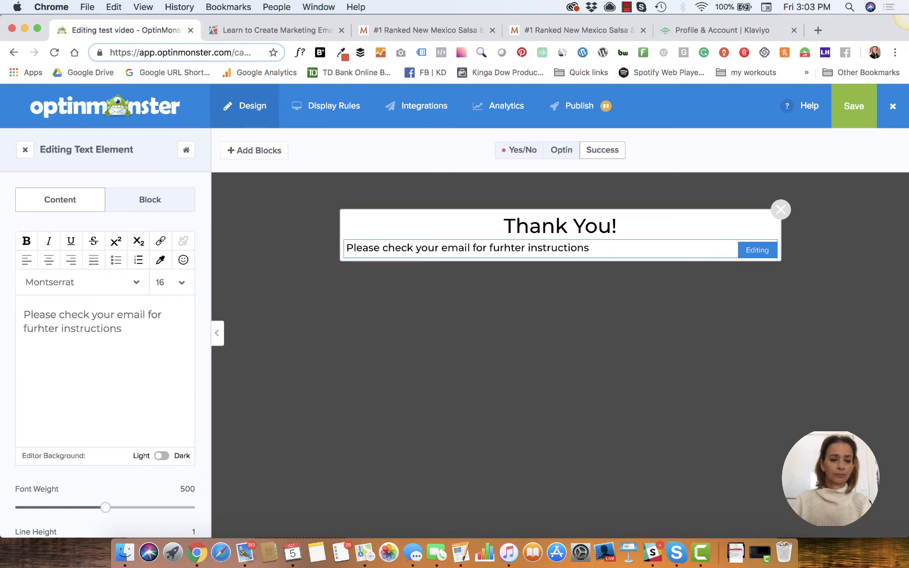
{"action": "double_click", "coordinate": [47, 330]}
{"action": "type", "text": "further"}
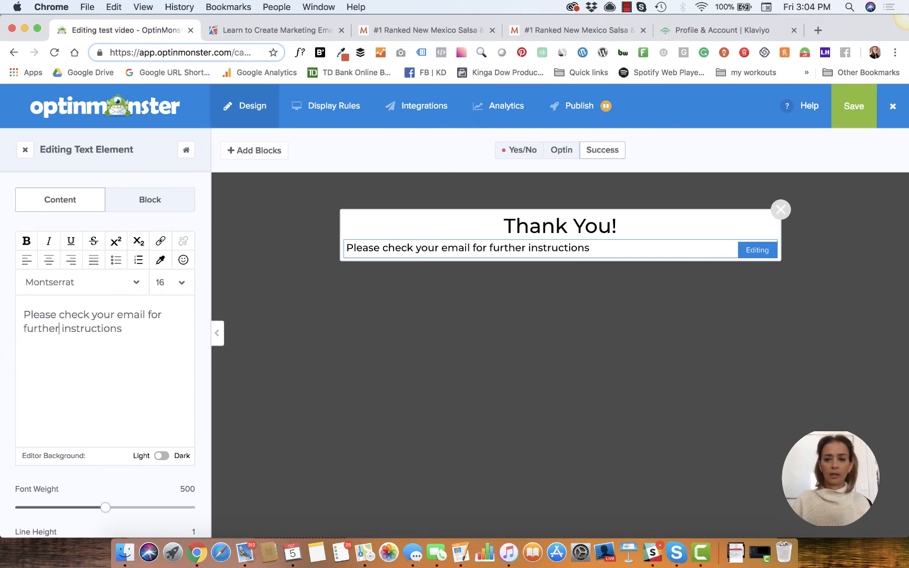
Center the "Please check your email for further instructions" text and set its font size to 19.
{"action": "left_click_drag", "start_coordinate": [123, 329], "coordinate": [9, 320]}
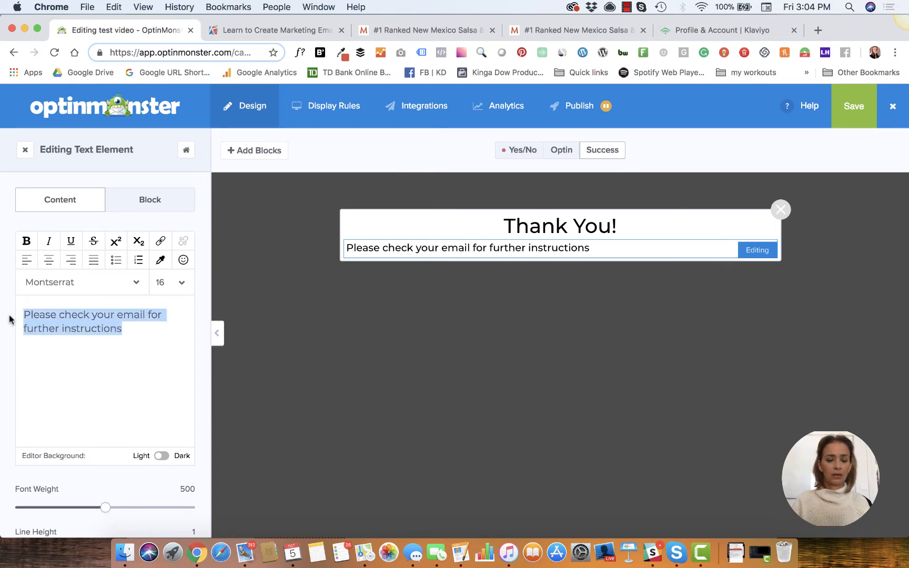
{"action": "left_click", "coordinate": [49, 261]}
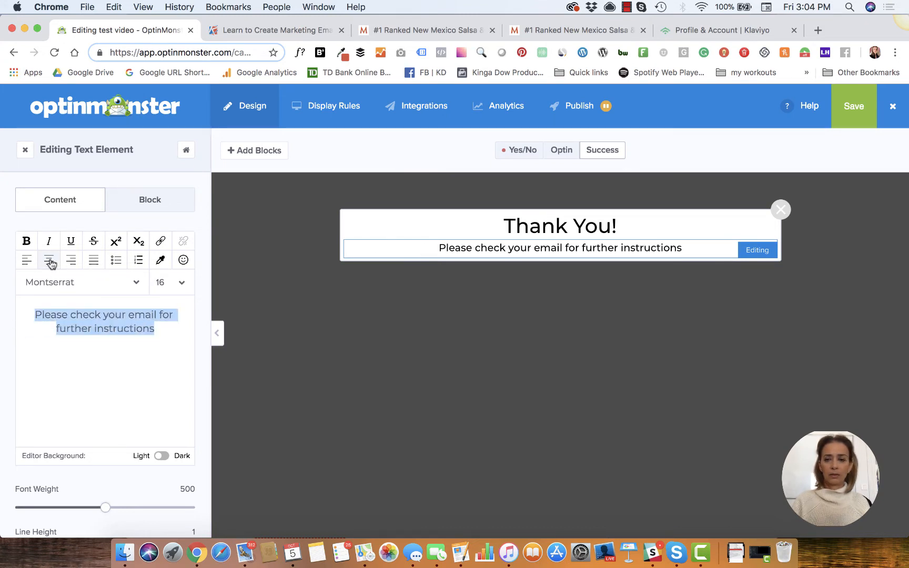
{"action": "left_click", "coordinate": [182, 283]}
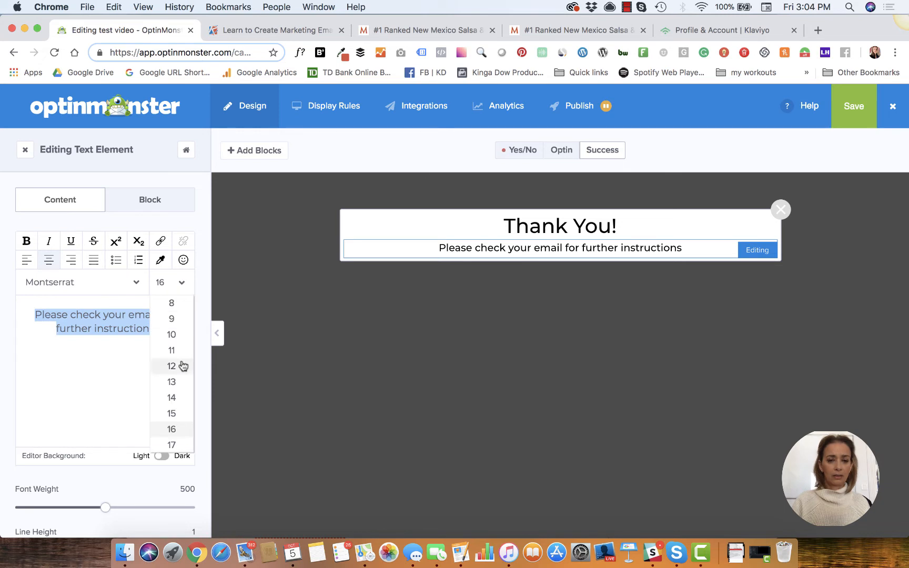
{"action": "scroll", "coordinate": [182, 365], "scroll_direction": "down", "scroll_amount": 1}
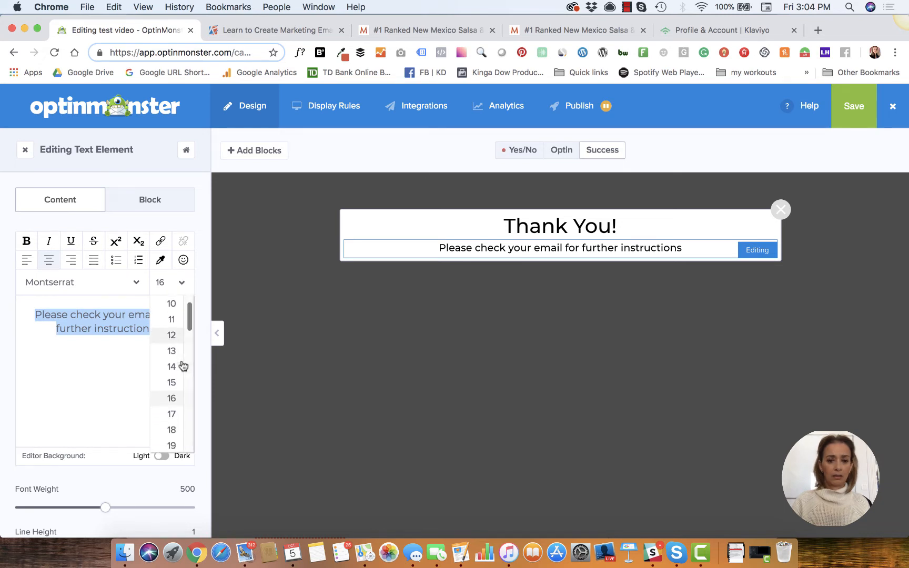
{"action": "left_click", "coordinate": [175, 443]}
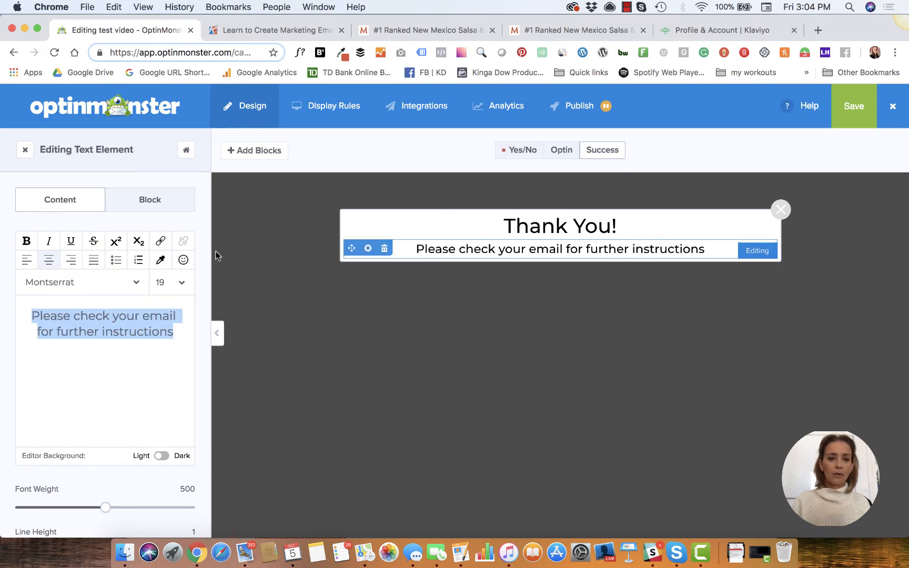
Finish editing the text and insert one Spacer block above "Thank You!" and another below the instructions line.
{"action": "left_click", "coordinate": [149, 201]}
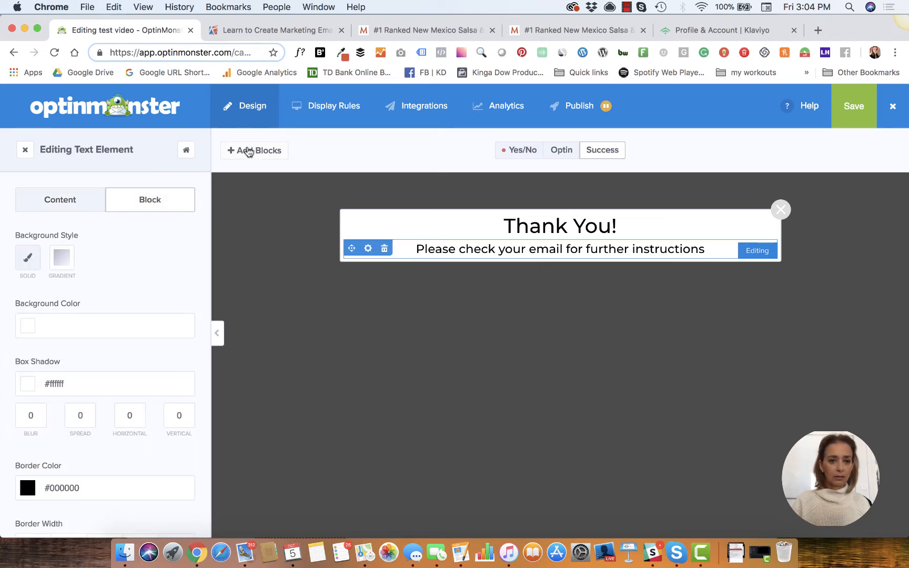
{"action": "left_click", "coordinate": [25, 150]}
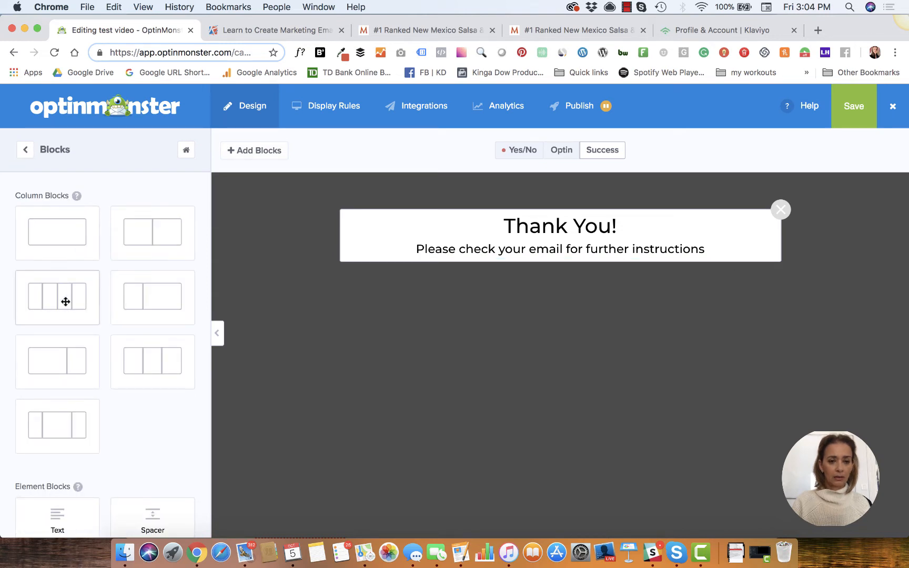
{"action": "scroll", "coordinate": [66, 300], "scroll_direction": "down", "scroll_amount": 5}
{"action": "left_click_drag", "start_coordinate": [151, 308], "coordinate": [471, 215]}
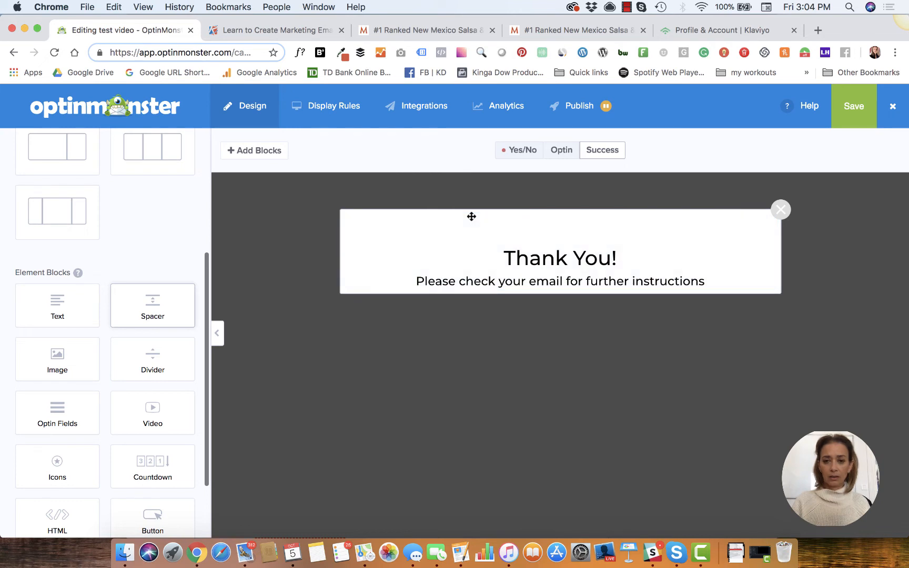
{"action": "left_click_drag", "start_coordinate": [171, 310], "coordinate": [484, 283]}
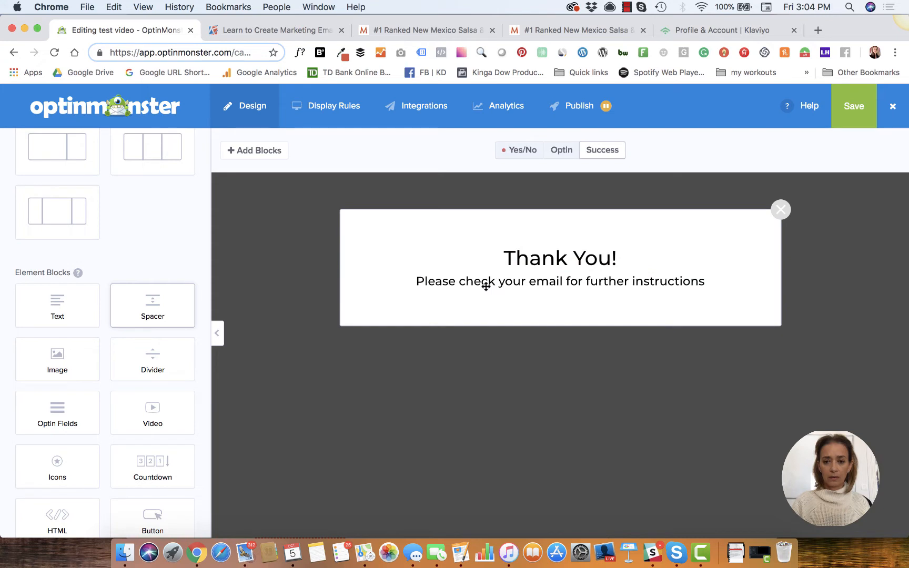
Increase the height of the spacer above "Thank You!" and set the spacer below the instructions line to 109px.
{"action": "left_click", "coordinate": [598, 220]}
{"action": "left_click_drag", "start_coordinate": [31, 258], "coordinate": [50, 258]}
{"action": "left_click", "coordinate": [466, 328]}
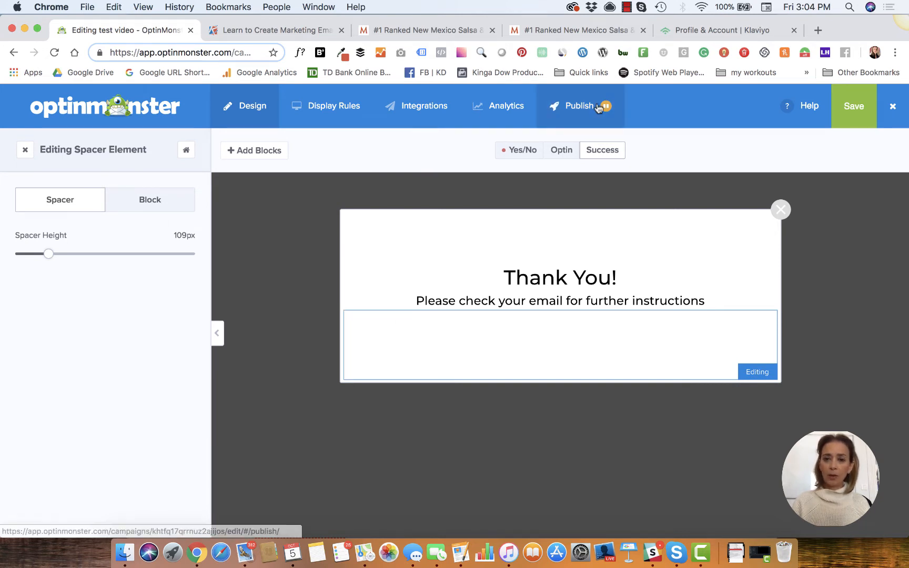
In the Optin view, insert a Spacer block above the "Welcome to our website!" heading and set its height to 30px.
{"action": "left_click", "coordinate": [562, 151]}
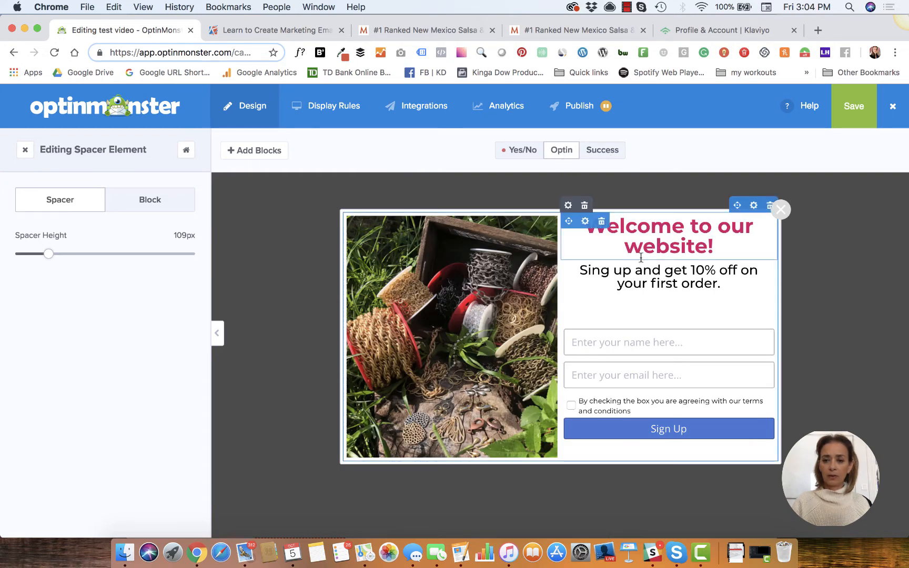
{"action": "left_click", "coordinate": [596, 155]}
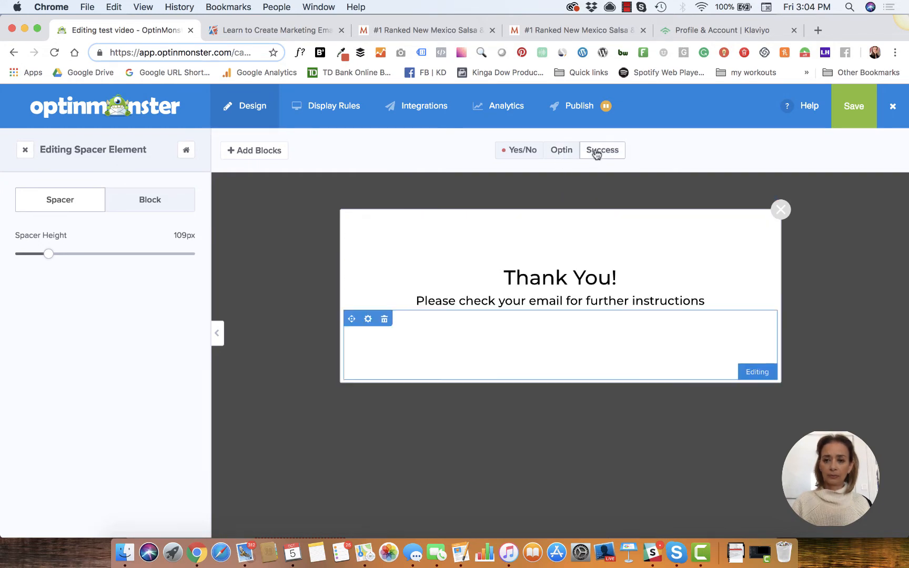
{"action": "left_click", "coordinate": [562, 153]}
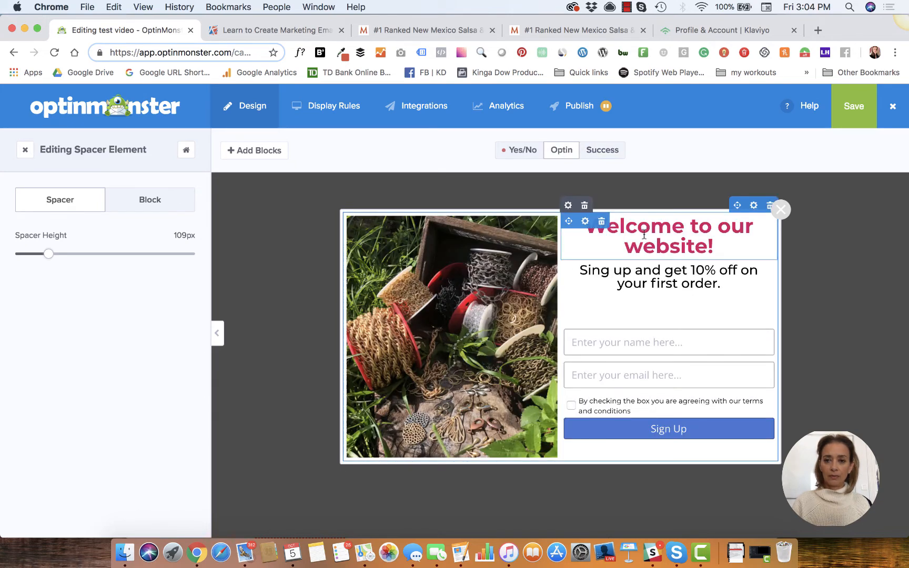
{"action": "left_click", "coordinate": [23, 153]}
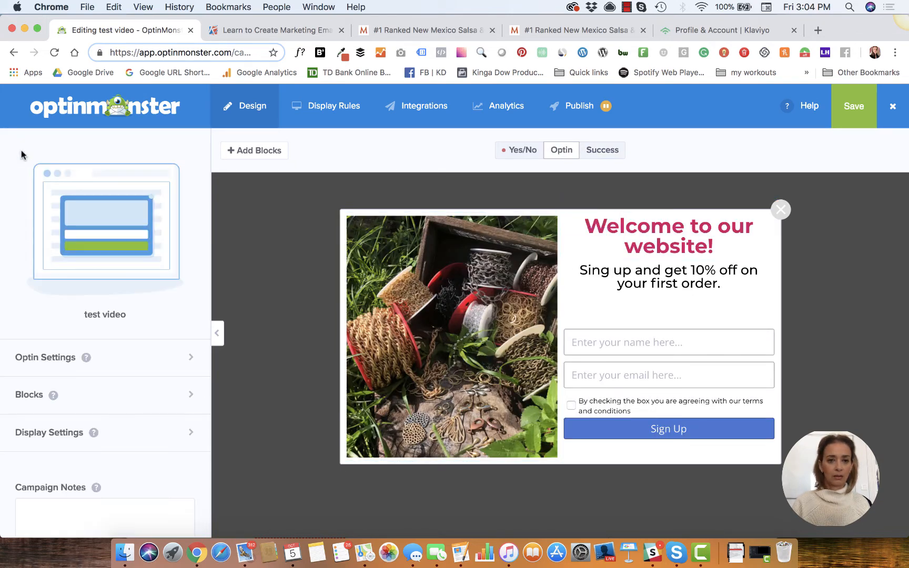
{"action": "left_click", "coordinate": [37, 435]}
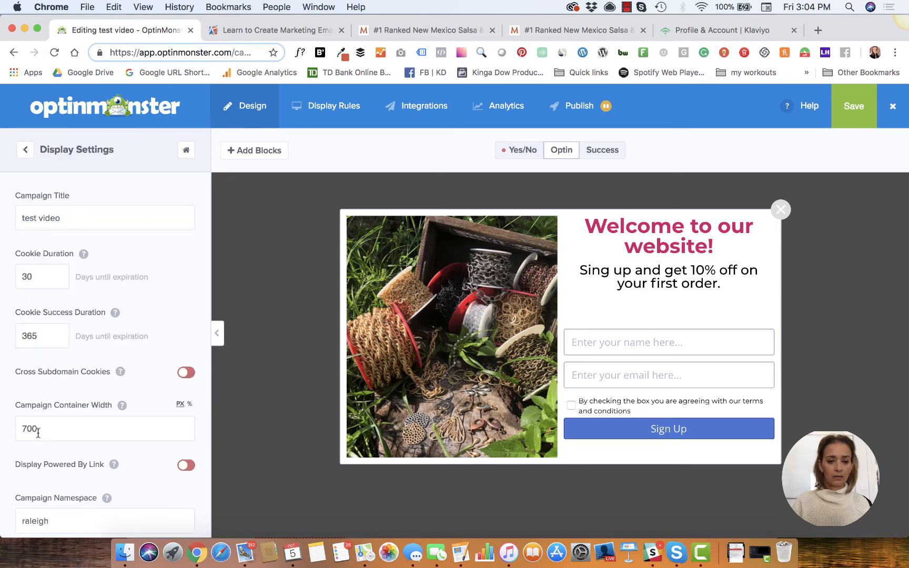
{"action": "left_click", "coordinate": [260, 151]}
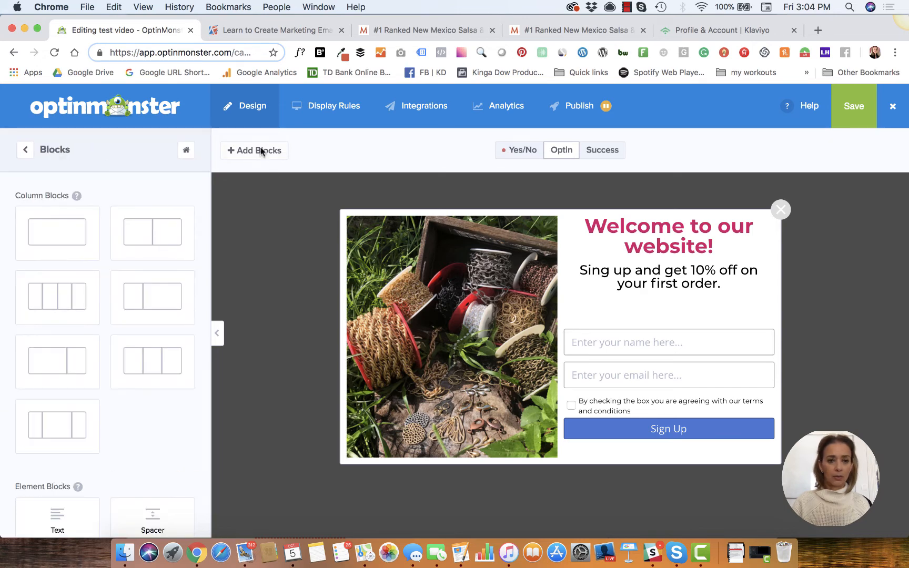
{"action": "scroll", "coordinate": [127, 358], "scroll_direction": "down", "scroll_amount": 3}
{"action": "left_click_drag", "start_coordinate": [150, 378], "coordinate": [633, 215]}
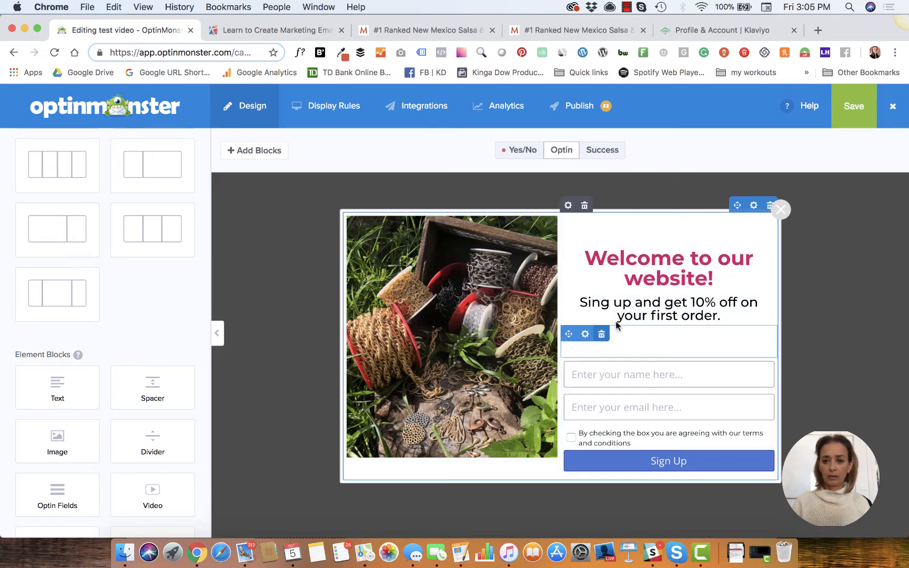
{"action": "left_click", "coordinate": [634, 229]}
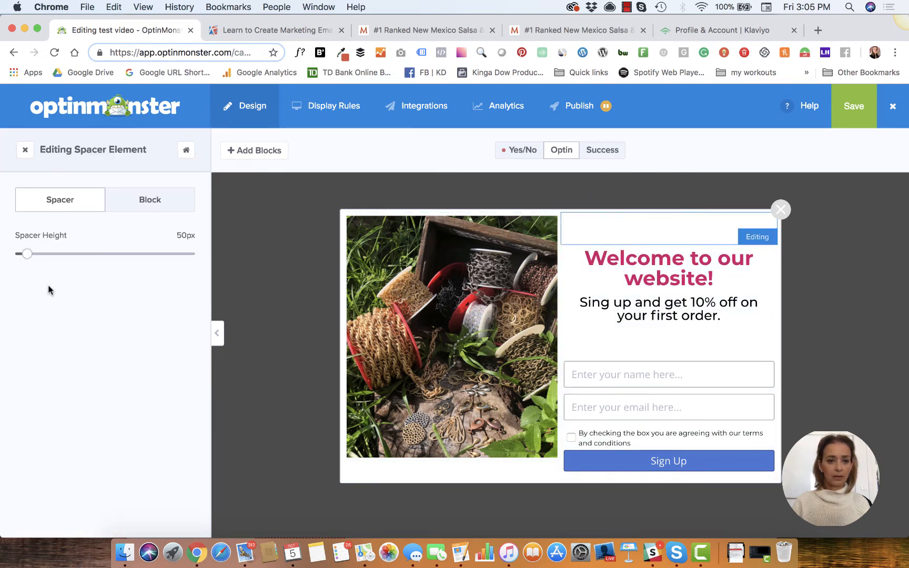
{"action": "left_click_drag", "start_coordinate": [26, 256], "coordinate": [19, 253]}
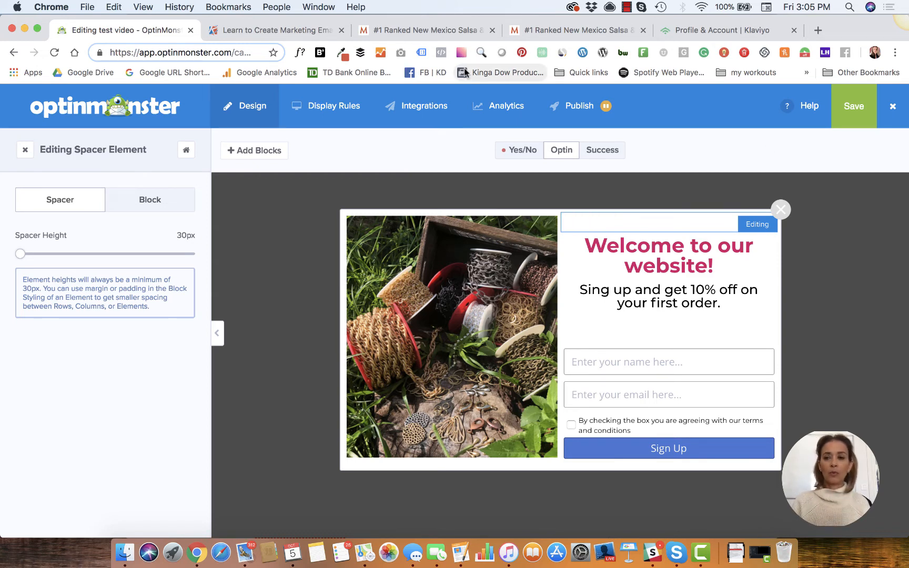
In the campaign's display rules, set the time on page condition to at least 10 seconds.
{"action": "left_click", "coordinate": [324, 108]}
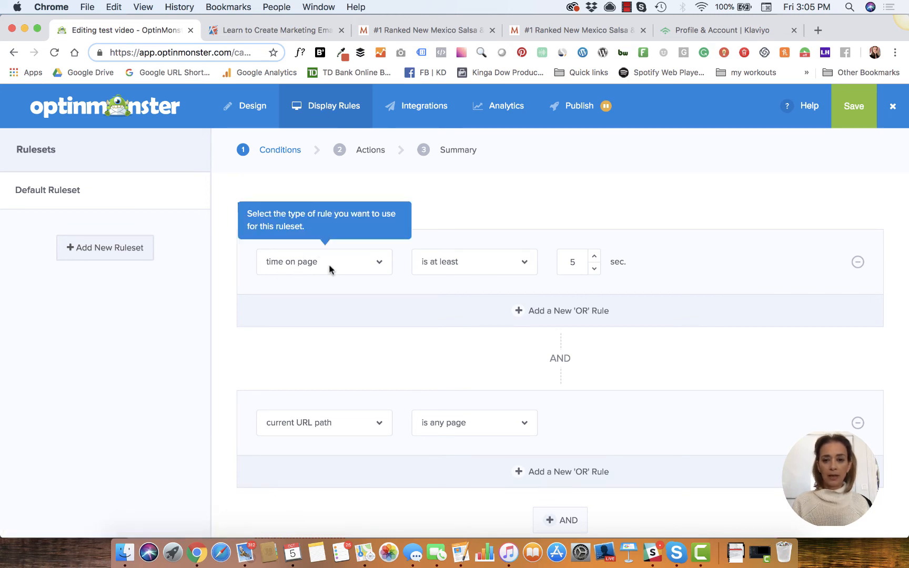
{"action": "left_click", "coordinate": [570, 261]}
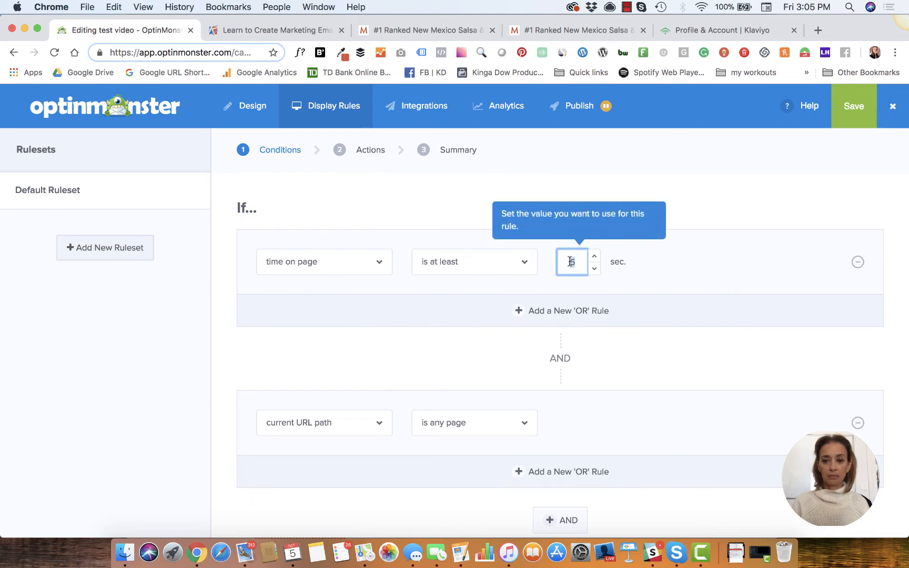
{"action": "key", "text": "BackSpace"}
{"action": "type", "text": "10"}
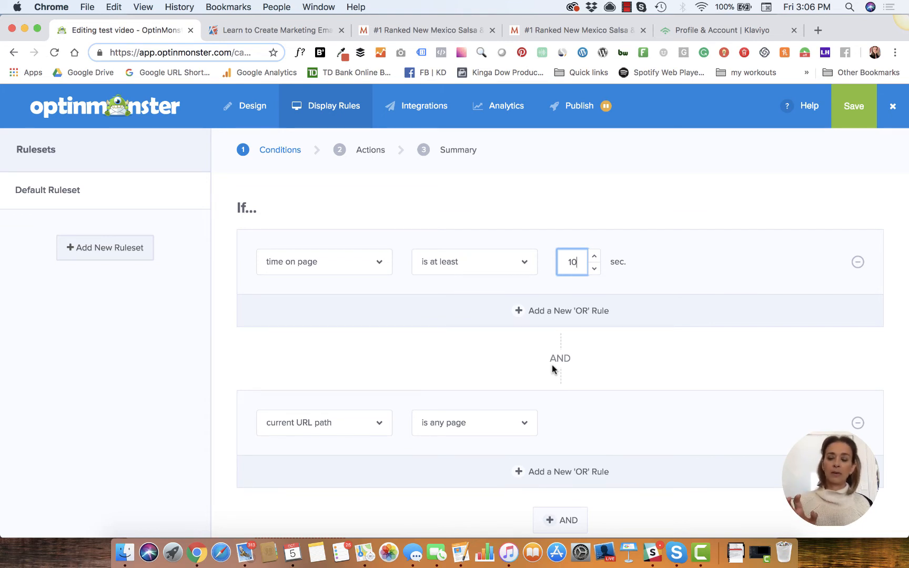
Change the second condition's rule type from current URL path to distance scrolled.
{"action": "left_click", "coordinate": [337, 425]}
{"action": "scroll", "coordinate": [335, 481], "scroll_direction": "down", "scroll_amount": 2}
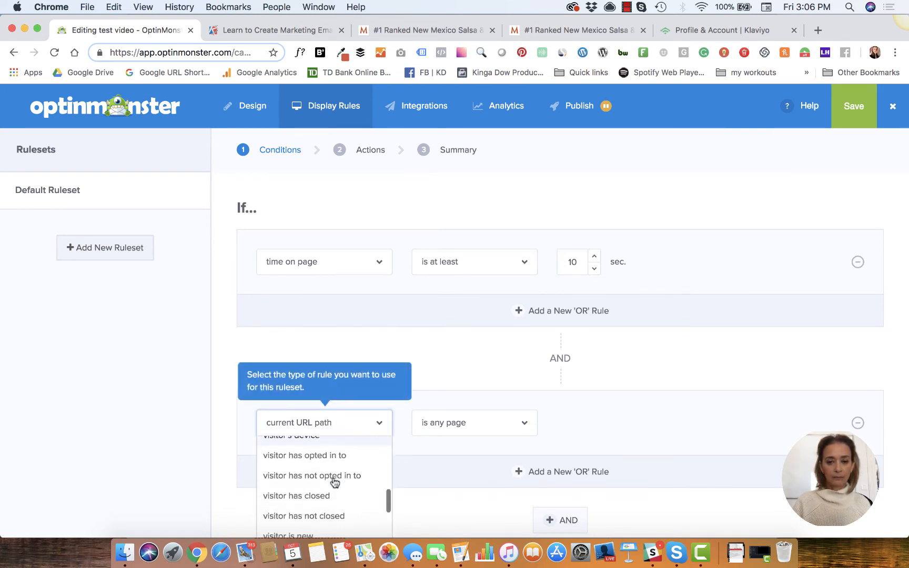
{"action": "scroll", "coordinate": [335, 482], "scroll_direction": "up", "scroll_amount": 3}
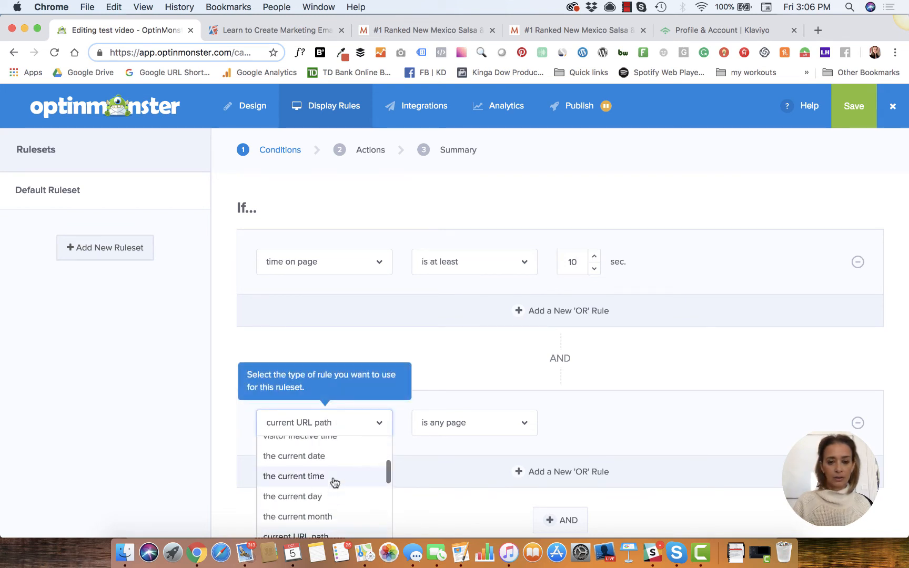
{"action": "scroll", "coordinate": [334, 483], "scroll_direction": "up", "scroll_amount": 4}
{"action": "scroll", "coordinate": [335, 483], "scroll_direction": "down", "scroll_amount": 2}
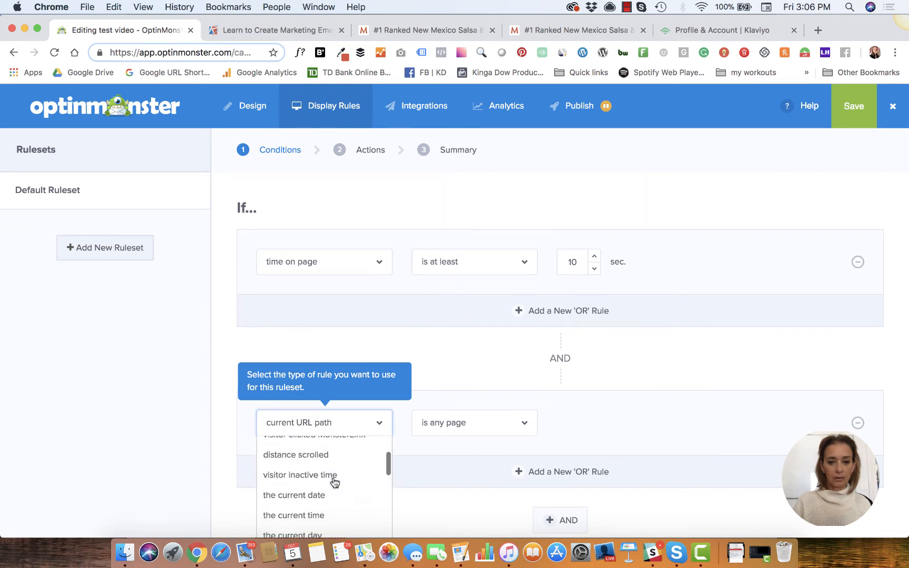
{"action": "scroll", "coordinate": [335, 482], "scroll_direction": "down", "scroll_amount": 1}
{"action": "scroll", "coordinate": [334, 483], "scroll_direction": "up", "scroll_amount": 2}
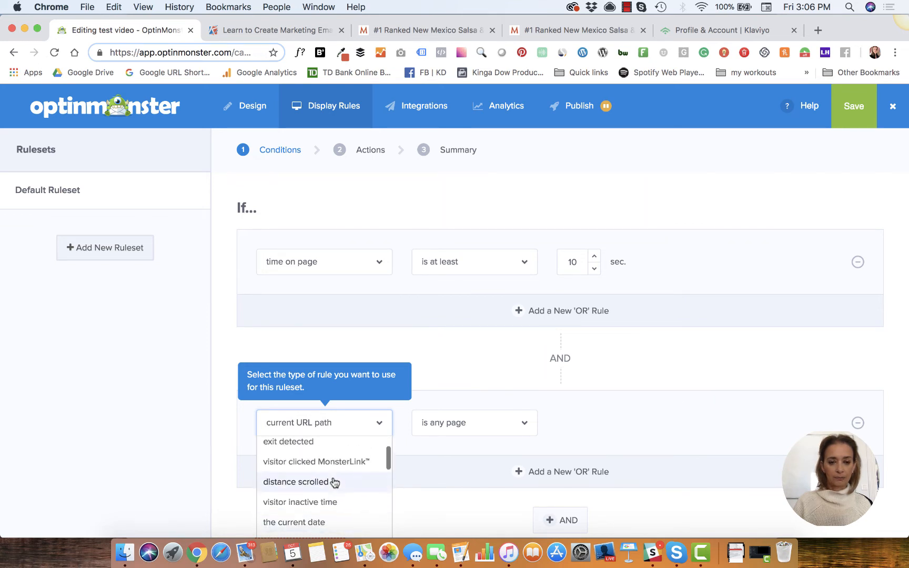
{"action": "scroll", "coordinate": [334, 482], "scroll_direction": "down", "scroll_amount": 2}
{"action": "scroll", "coordinate": [335, 482], "scroll_direction": "up", "scroll_amount": 2}
{"action": "left_click", "coordinate": [334, 482]}
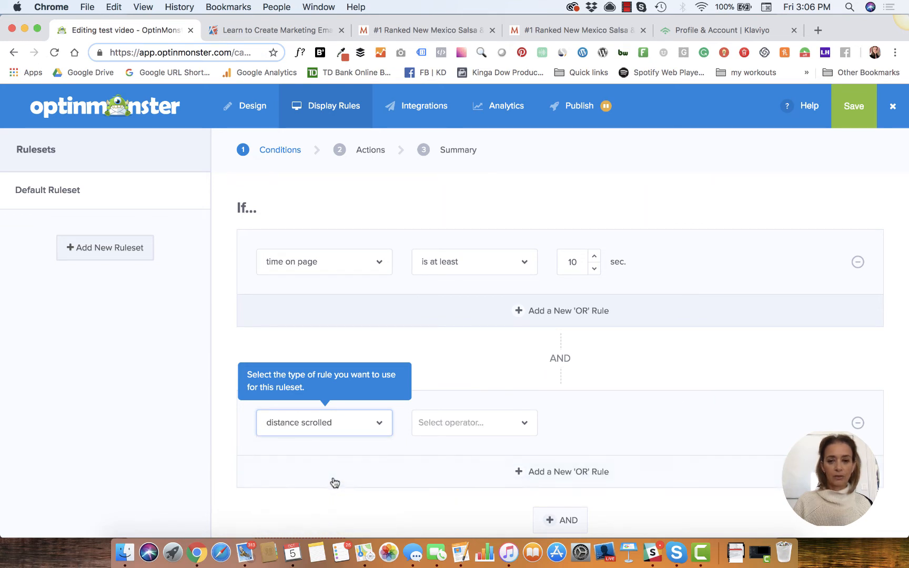
Set the distance scrolled condition to is at least 45%.
{"action": "left_click", "coordinate": [492, 425]}
{"action": "left_click", "coordinate": [481, 448]}
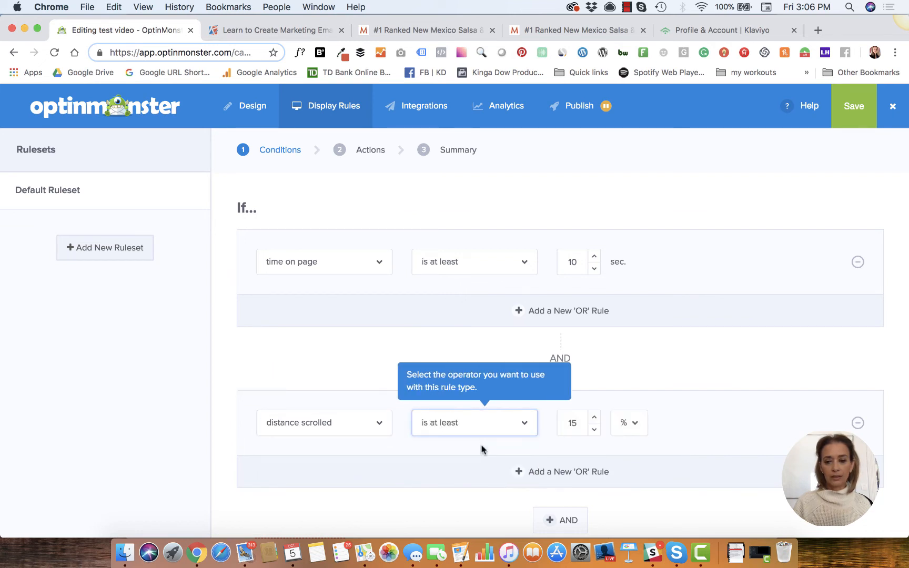
{"action": "double_click", "coordinate": [569, 422]}
{"action": "type", "text": "45"}
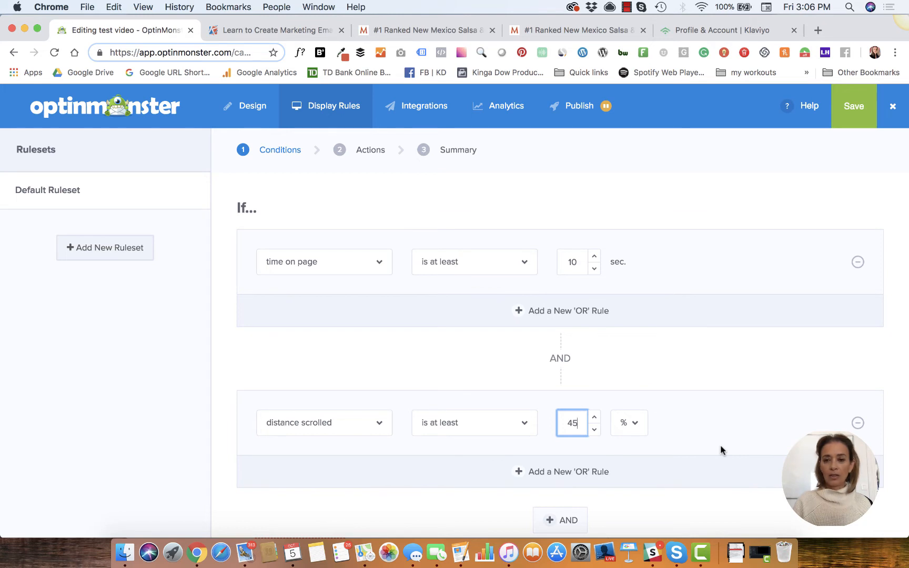
Add another AND condition to the Default Ruleset requiring that the current URL path is any page.
{"action": "scroll", "coordinate": [720, 445], "scroll_direction": "down", "scroll_amount": 2}
{"action": "scroll", "coordinate": [723, 451], "scroll_direction": "down", "scroll_amount": 1}
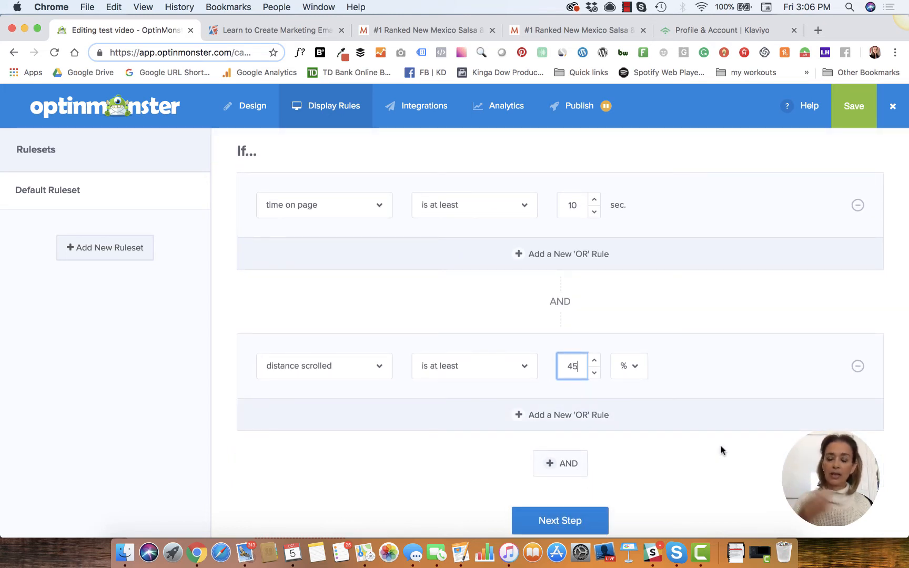
{"action": "scroll", "coordinate": [720, 449], "scroll_direction": "down", "scroll_amount": 1}
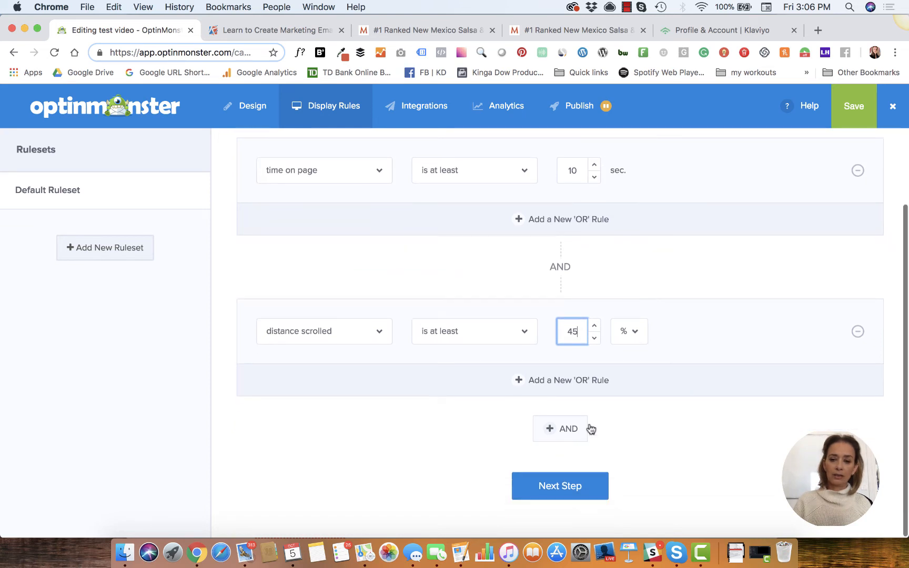
{"action": "left_click", "coordinate": [552, 428]}
{"action": "left_click", "coordinate": [288, 494]}
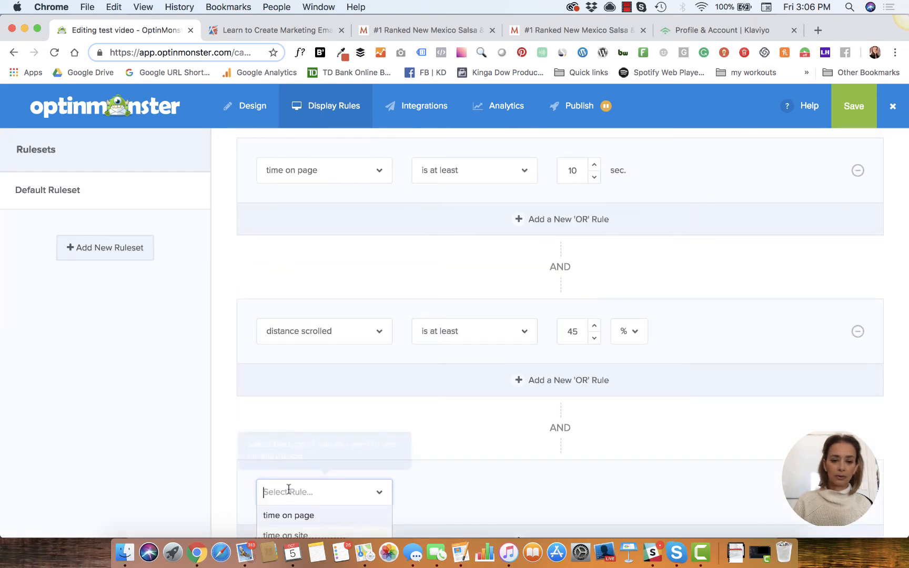
{"action": "scroll", "coordinate": [450, 478], "scroll_direction": "down", "scroll_amount": 4}
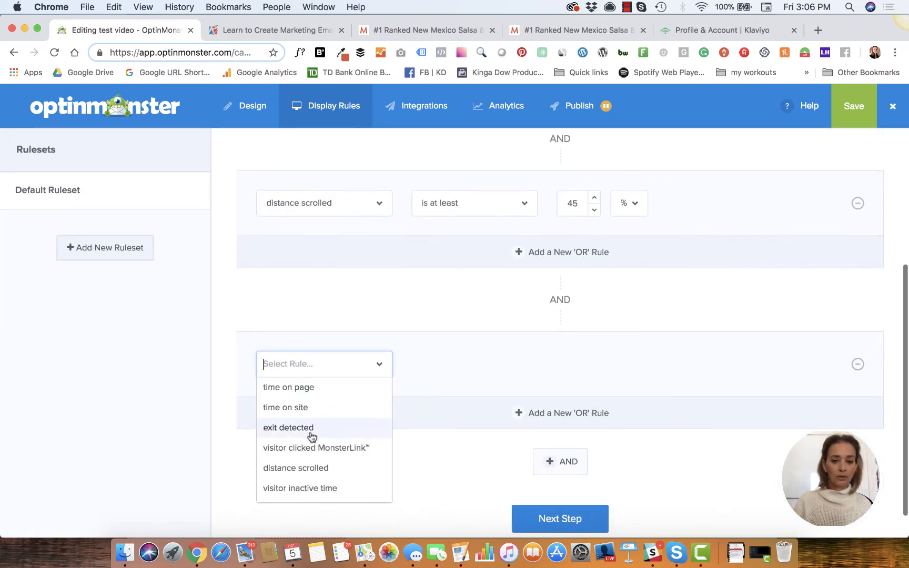
{"action": "scroll", "coordinate": [311, 436], "scroll_direction": "down", "scroll_amount": 1}
{"action": "scroll", "coordinate": [311, 436], "scroll_direction": "down", "scroll_amount": 5}
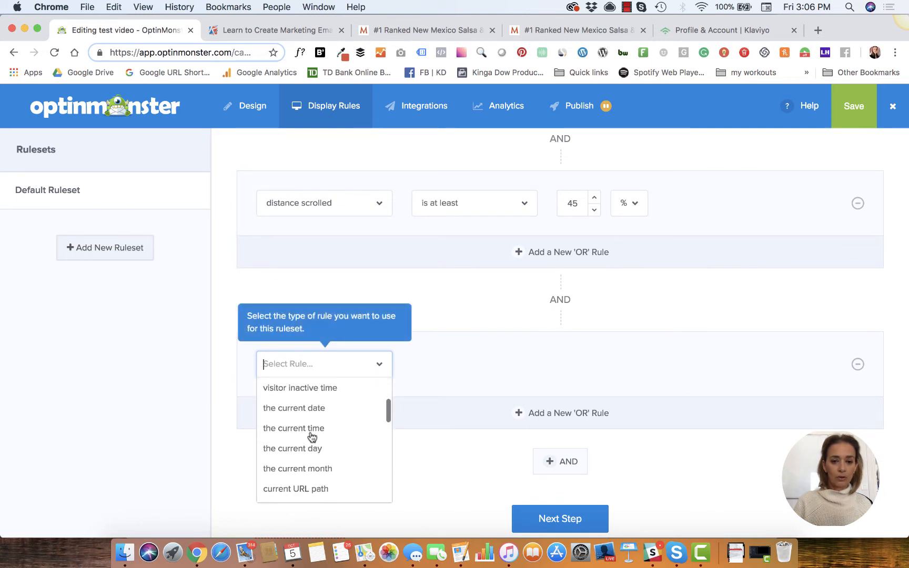
{"action": "left_click", "coordinate": [304, 456]}
{"action": "left_click", "coordinate": [487, 363]}
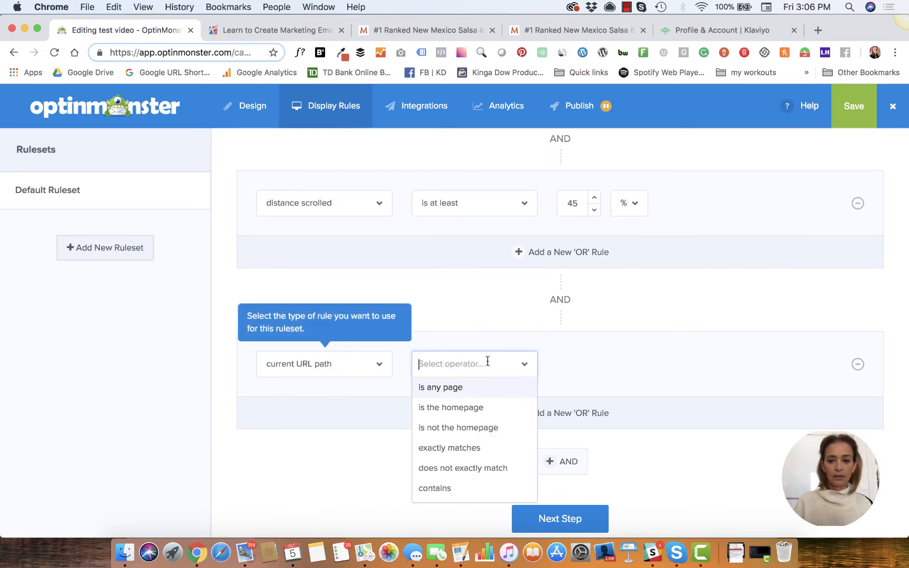
{"action": "left_click", "coordinate": [477, 389]}
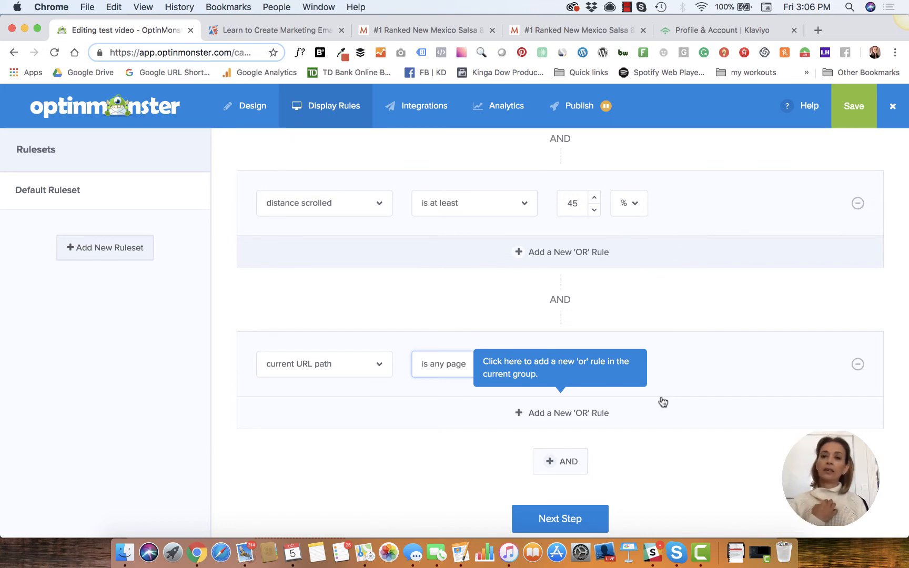
On the email marketing article page, dismiss the lookbook popup, examine the inline signup form, and return to the campaign's display rules.
{"action": "left_click", "coordinate": [283, 31]}
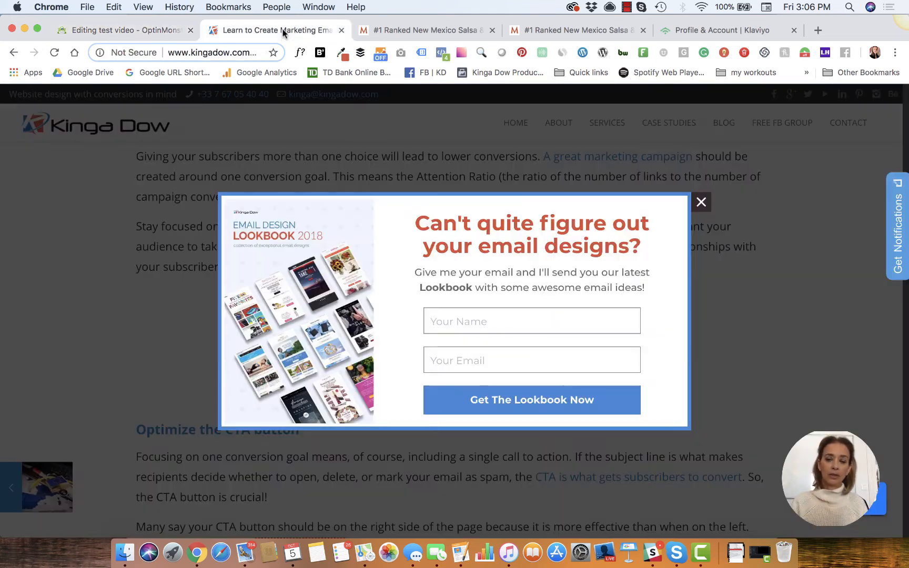
{"action": "left_click", "coordinate": [701, 202]}
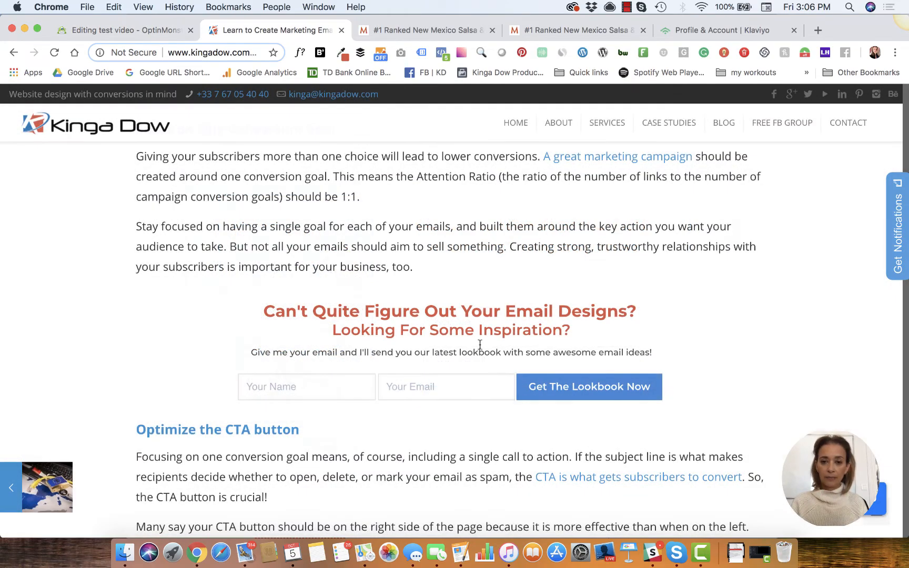
{"action": "scroll", "coordinate": [479, 347], "scroll_direction": "up", "scroll_amount": 15}
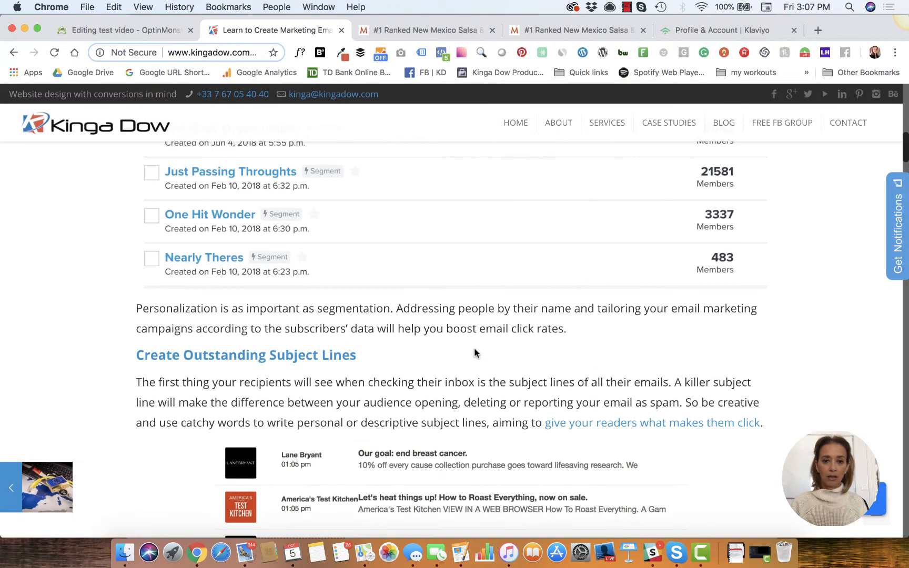
{"action": "scroll", "coordinate": [475, 353], "scroll_direction": "down", "scroll_amount": 15}
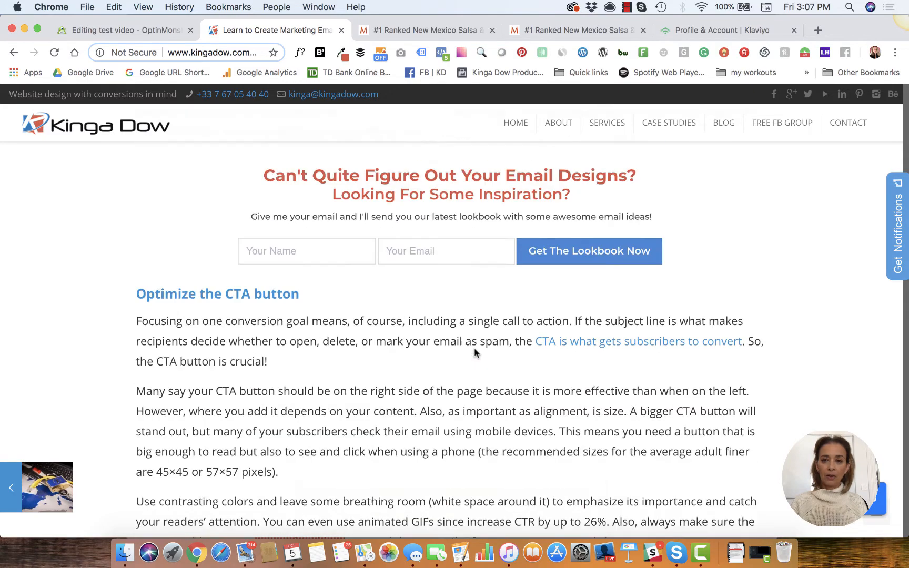
{"action": "scroll", "coordinate": [473, 352], "scroll_direction": "up", "scroll_amount": 5}
{"action": "scroll", "coordinate": [368, 326], "scroll_direction": "down", "scroll_amount": 2}
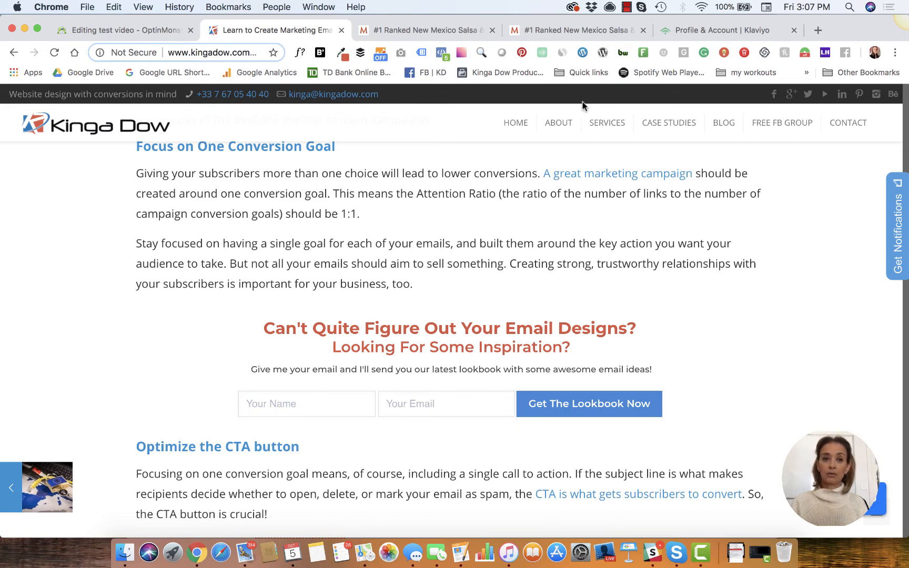
{"action": "left_click", "coordinate": [115, 31]}
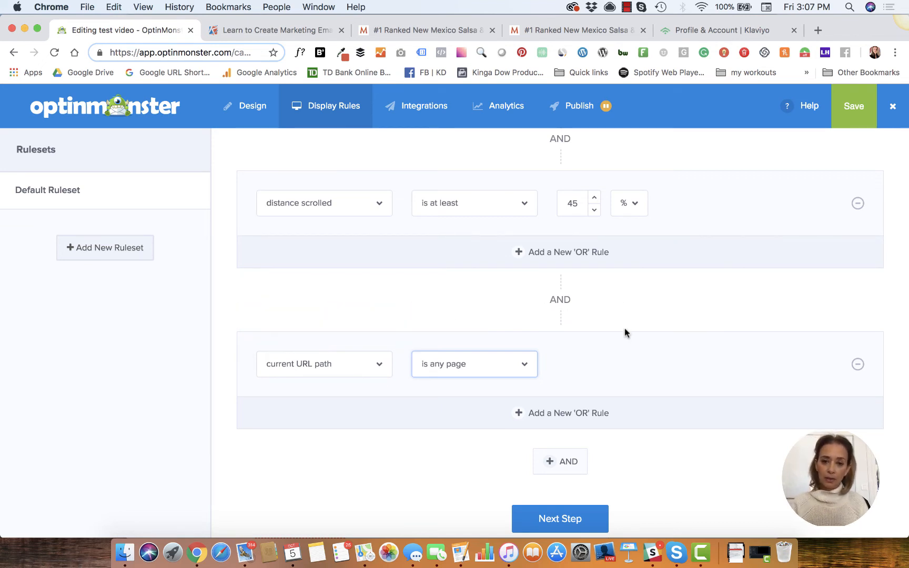
Add another AND condition to the Default Ruleset requiring that the visitor's device is Desktop.
{"action": "scroll", "coordinate": [643, 421], "scroll_direction": "down", "scroll_amount": 1}
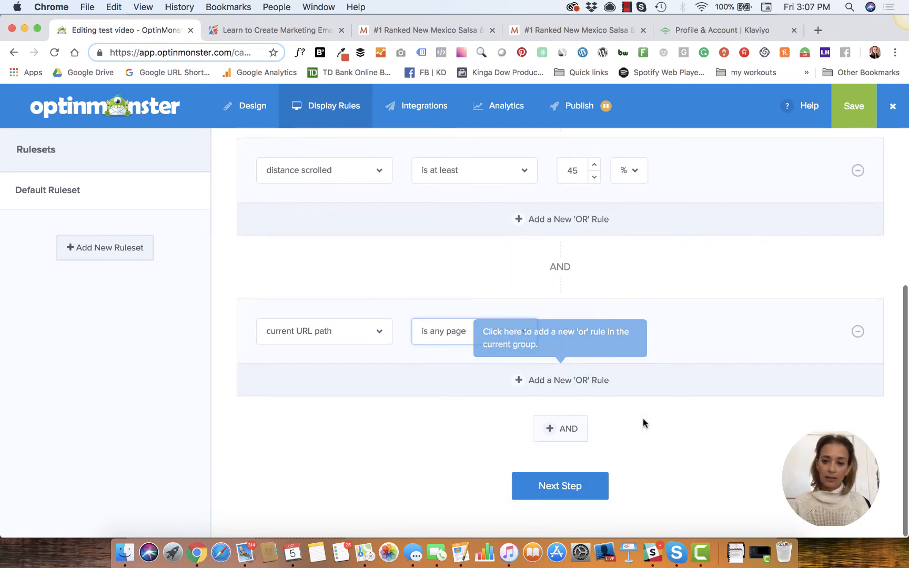
{"action": "left_click", "coordinate": [568, 431]}
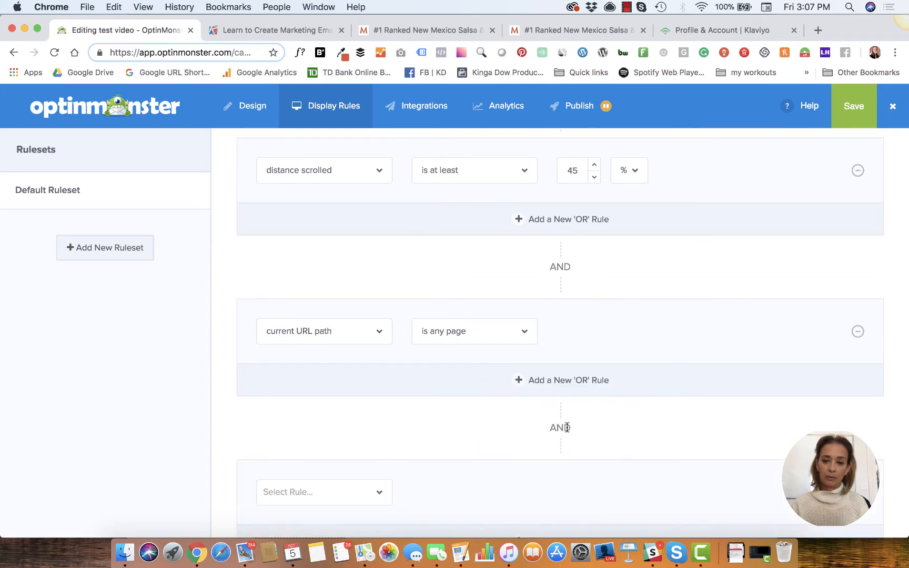
{"action": "left_click", "coordinate": [298, 493]}
{"action": "scroll", "coordinate": [299, 495], "scroll_direction": "down", "scroll_amount": 3}
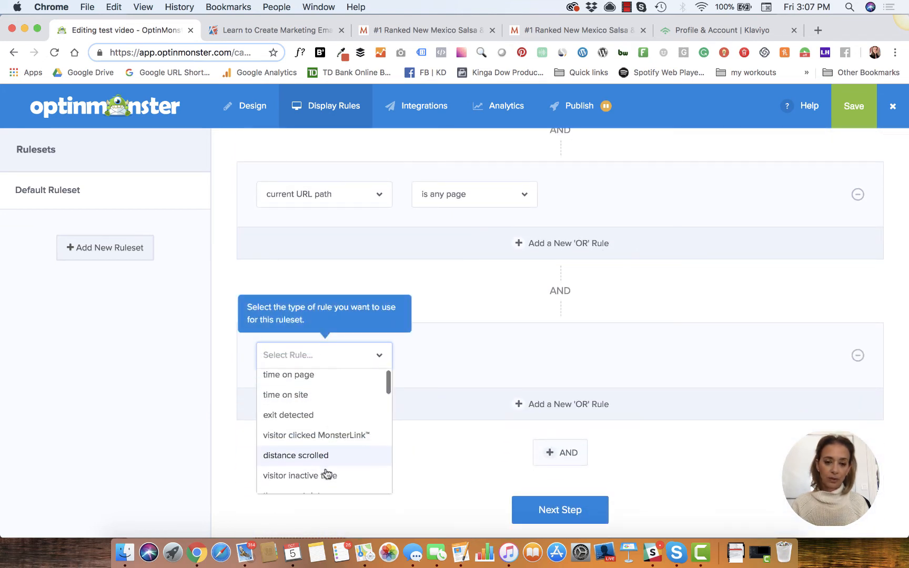
{"action": "scroll", "coordinate": [326, 473], "scroll_direction": "down", "scroll_amount": 2}
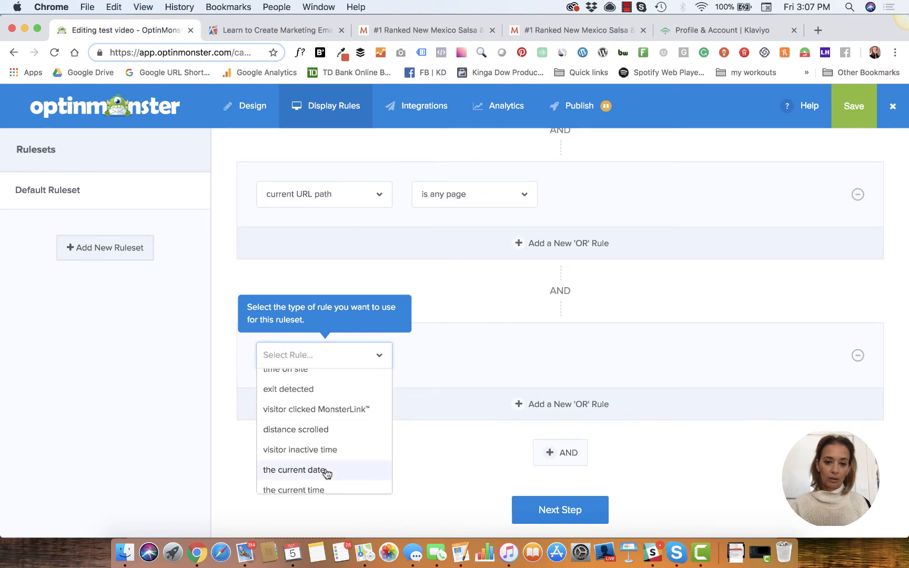
{"action": "scroll", "coordinate": [326, 474], "scroll_direction": "down", "scroll_amount": 4}
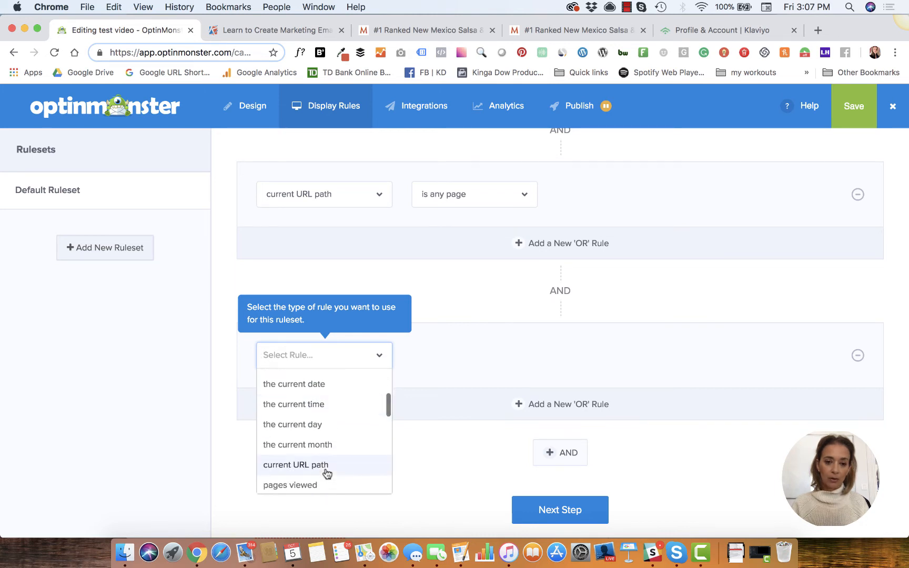
{"action": "scroll", "coordinate": [327, 473], "scroll_direction": "down", "scroll_amount": 3}
{"action": "left_click", "coordinate": [316, 436]}
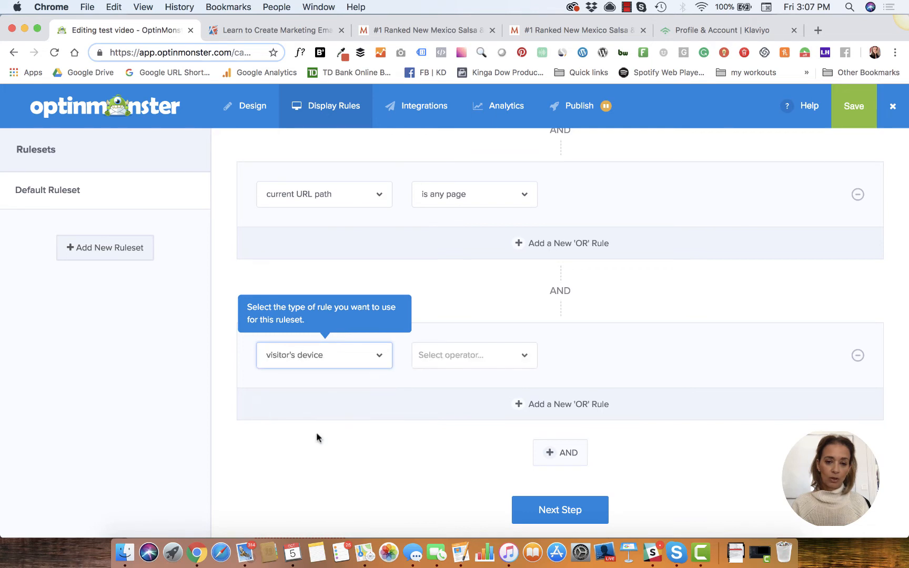
{"action": "left_click", "coordinate": [481, 355]}
{"action": "left_click", "coordinate": [480, 376]}
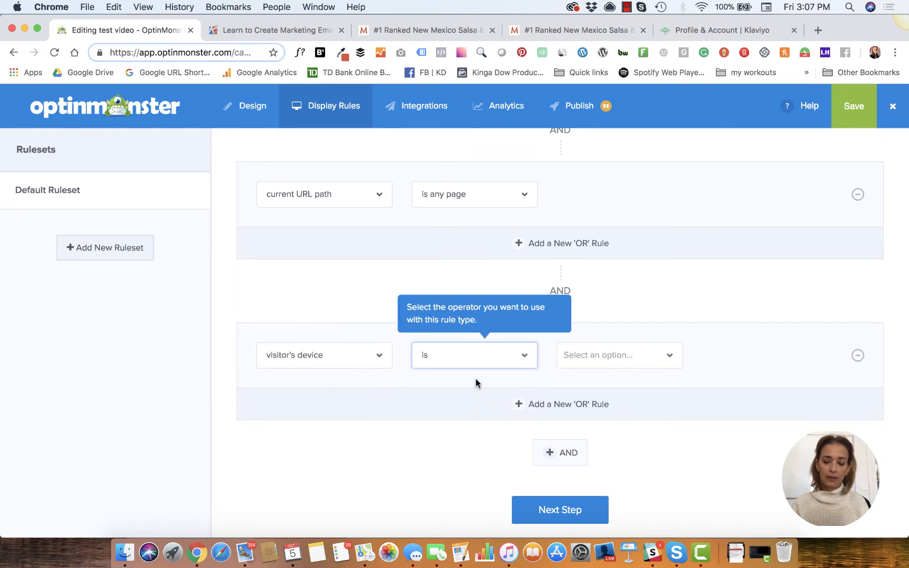
{"action": "left_click", "coordinate": [628, 356]}
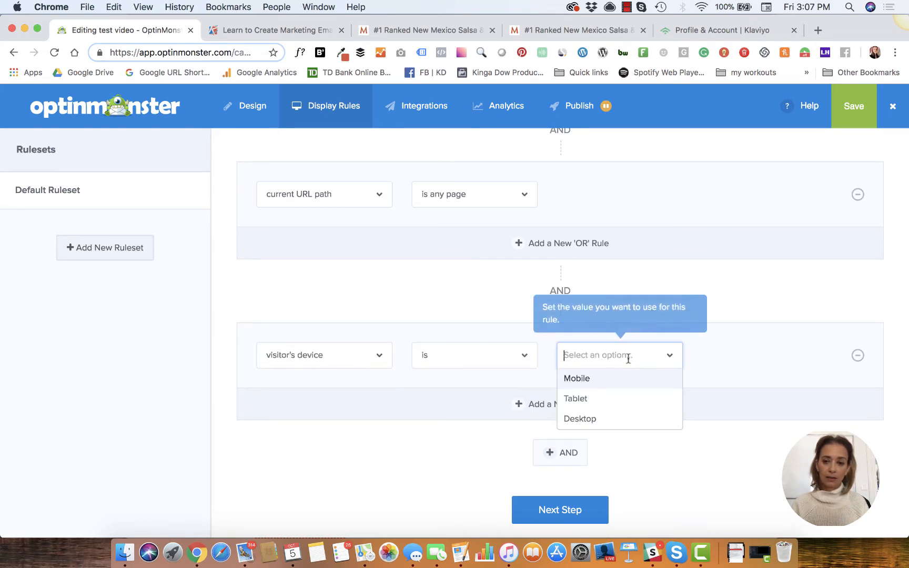
{"action": "left_click", "coordinate": [607, 420]}
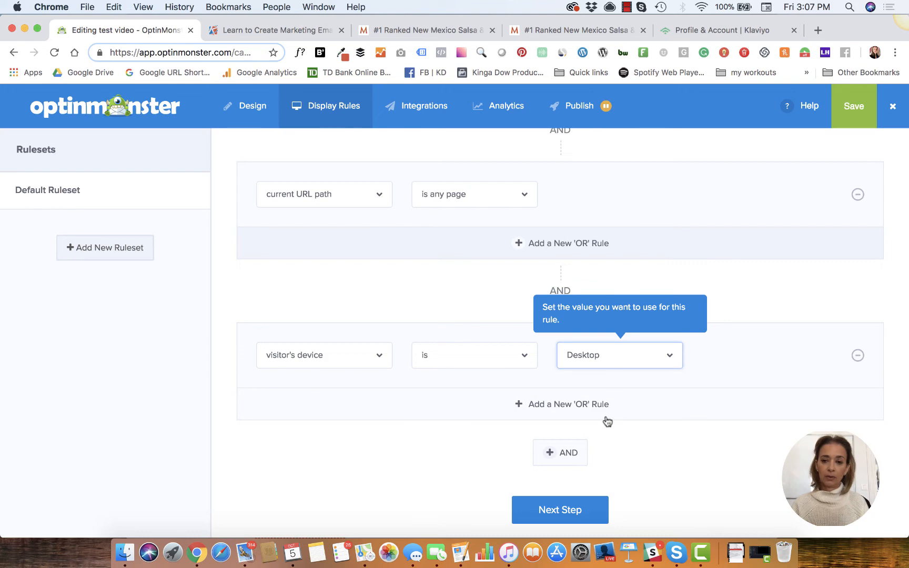
Review all the conditions in the Default Ruleset from the time on page rule to the visitor's device rule.
{"action": "scroll", "coordinate": [695, 424], "scroll_direction": "up", "scroll_amount": 10}
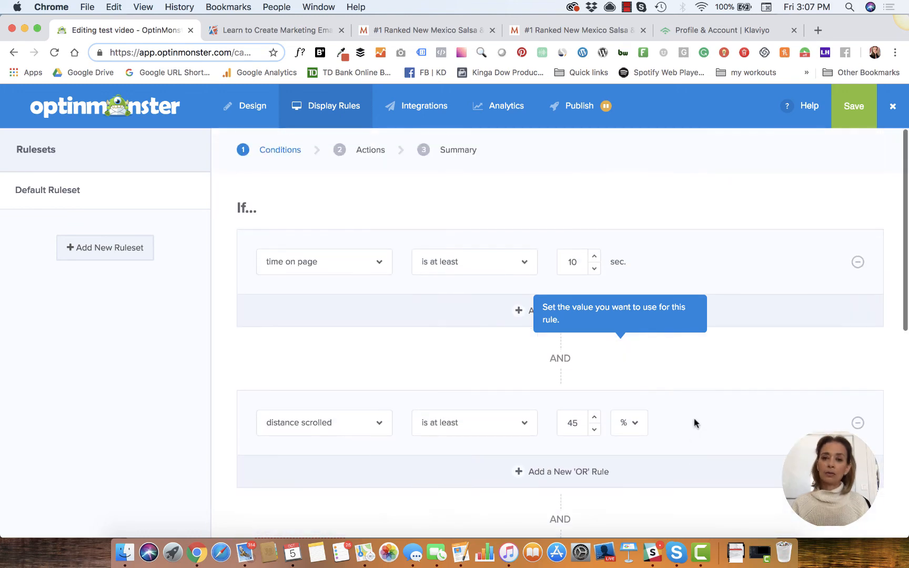
{"action": "scroll", "coordinate": [694, 423], "scroll_direction": "down", "scroll_amount": 5}
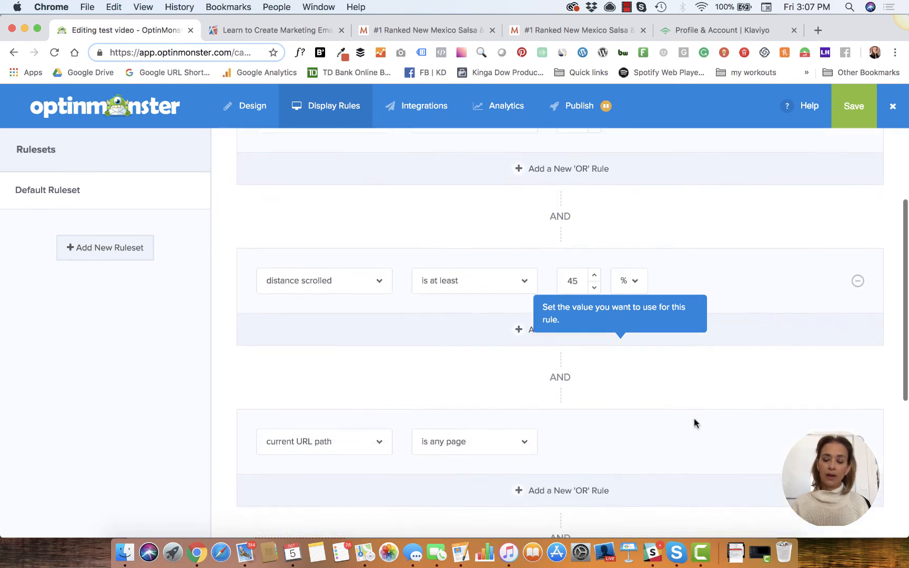
{"action": "scroll", "coordinate": [694, 421], "scroll_direction": "down", "scroll_amount": 2}
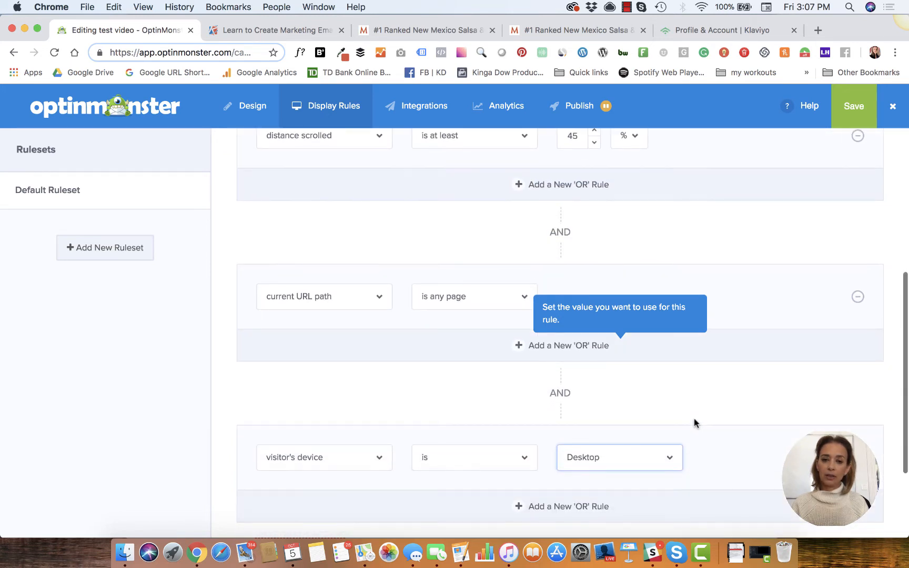
Set the Default Ruleset's action to show the Optin campaign view and review the ruleset summary.
{"action": "scroll", "coordinate": [694, 423], "scroll_direction": "down", "scroll_amount": 4}
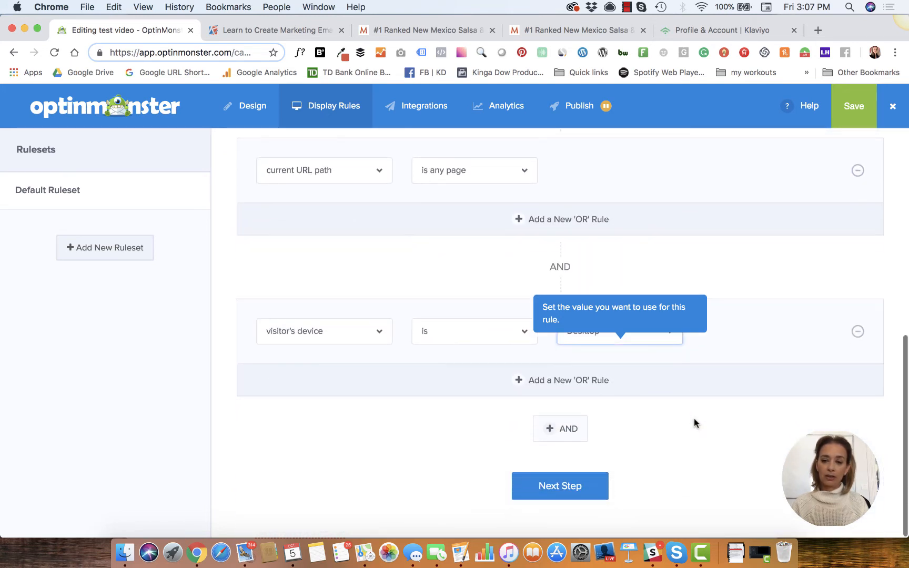
{"action": "left_click", "coordinate": [553, 491]}
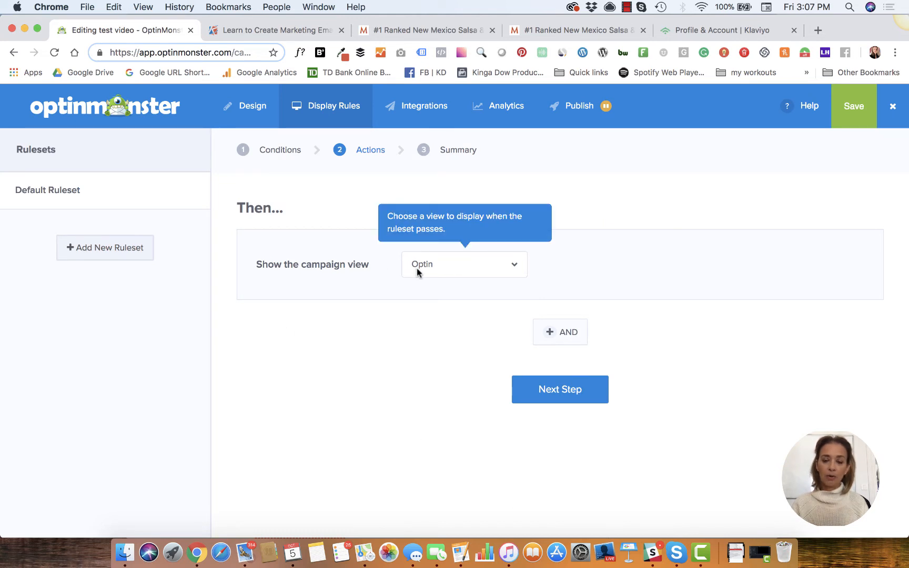
{"action": "left_click", "coordinate": [515, 271]}
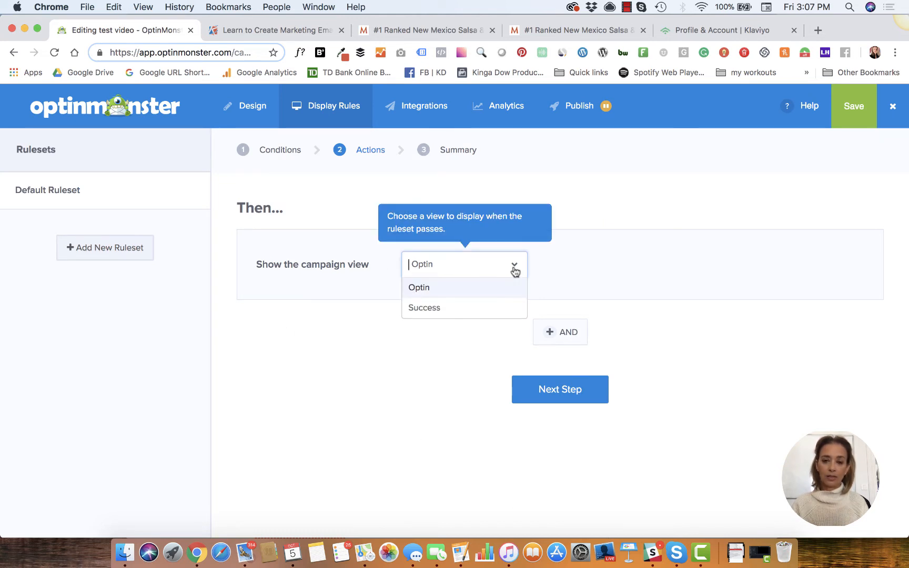
{"action": "left_click", "coordinate": [481, 287]}
{"action": "left_click", "coordinate": [560, 390]}
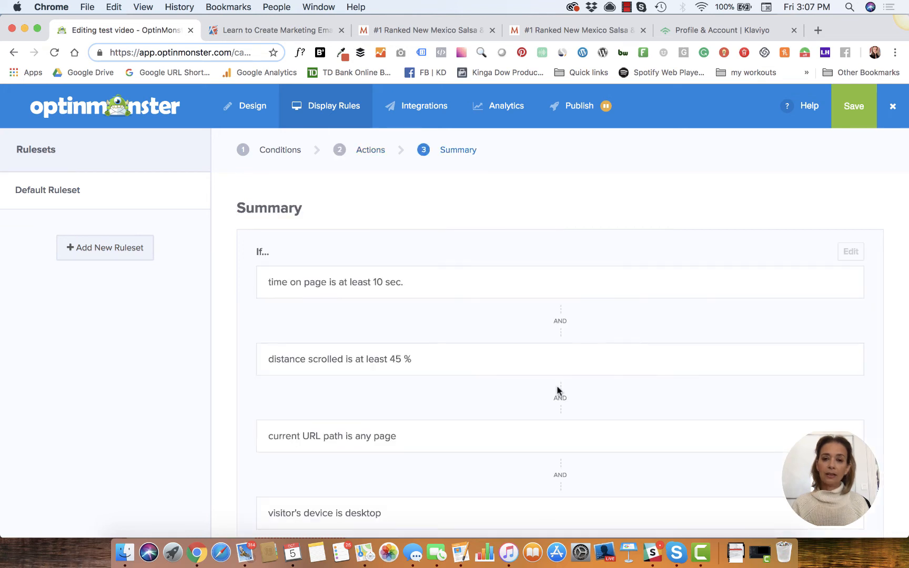
{"action": "scroll", "coordinate": [530, 384], "scroll_direction": "down", "scroll_amount": 1}
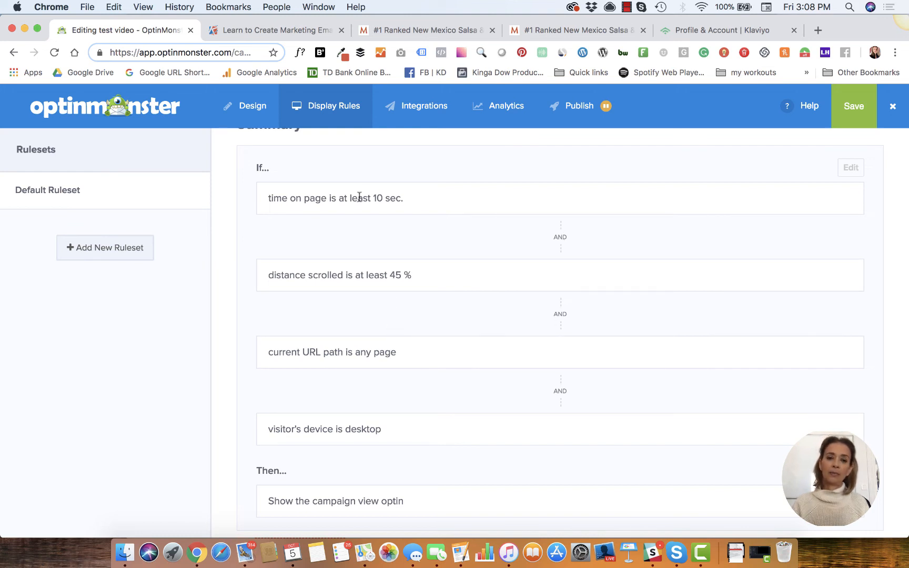
{"action": "scroll", "coordinate": [423, 283], "scroll_direction": "down", "scroll_amount": 2}
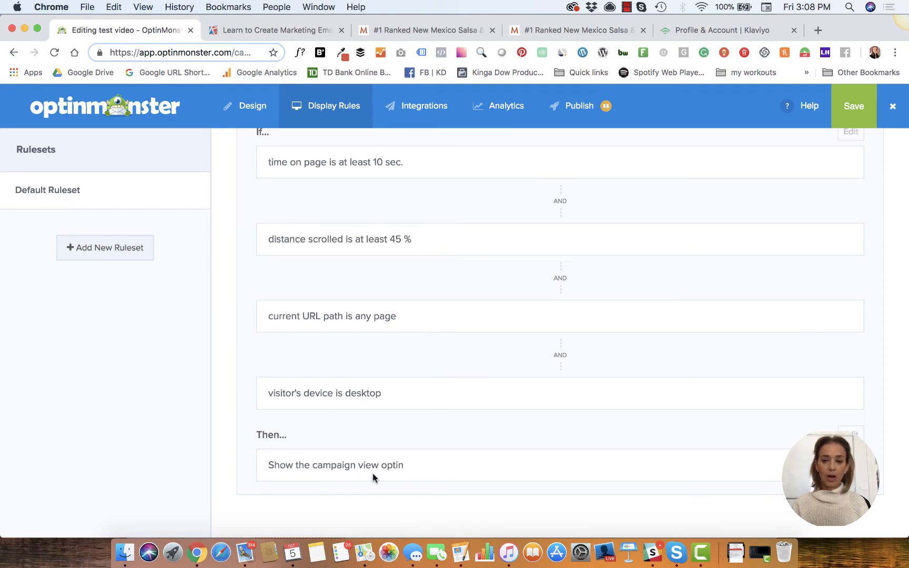
{"action": "scroll", "coordinate": [373, 477], "scroll_direction": "up", "scroll_amount": 3}
{"action": "scroll", "coordinate": [373, 477], "scroll_direction": "down", "scroll_amount": 2}
{"action": "scroll", "coordinate": [374, 479], "scroll_direction": "up", "scroll_amount": 5}
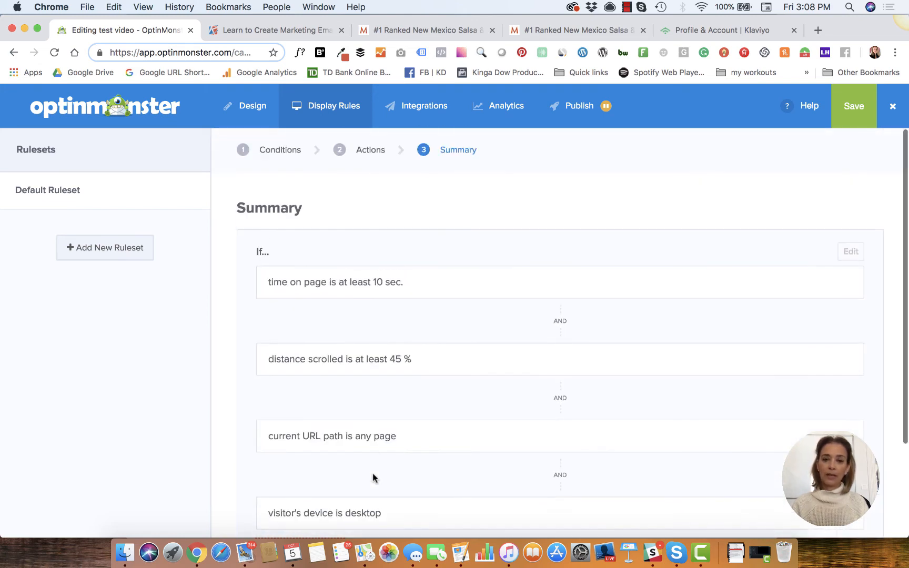
Start a new integration for the campaign with Klaviyo as the email provider.
{"action": "left_click", "coordinate": [413, 108]}
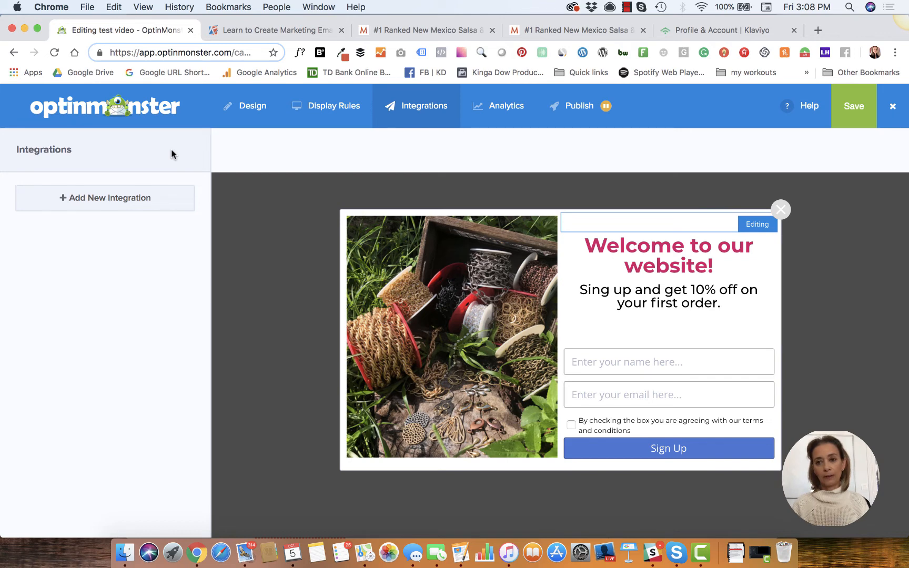
{"action": "left_click", "coordinate": [76, 199]}
{"action": "left_click", "coordinate": [66, 218]}
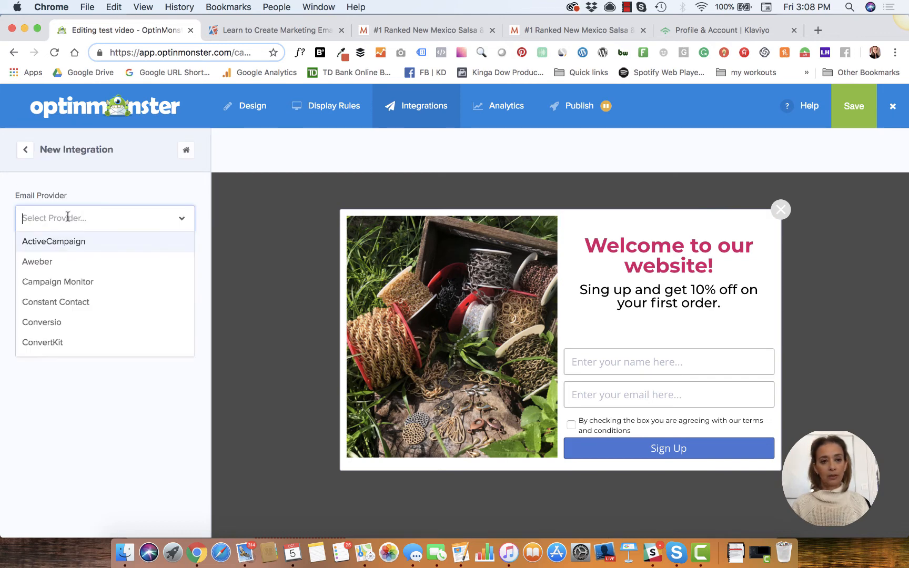
{"action": "scroll", "coordinate": [68, 295], "scroll_direction": "down", "scroll_amount": 3}
{"action": "scroll", "coordinate": [68, 296], "scroll_direction": "down", "scroll_amount": 5}
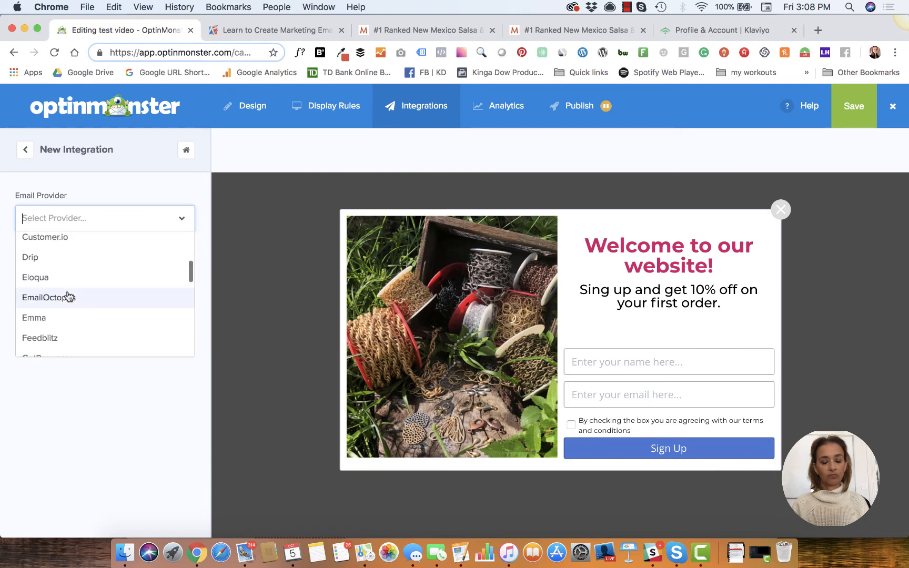
{"action": "scroll", "coordinate": [68, 297], "scroll_direction": "down", "scroll_amount": 2}
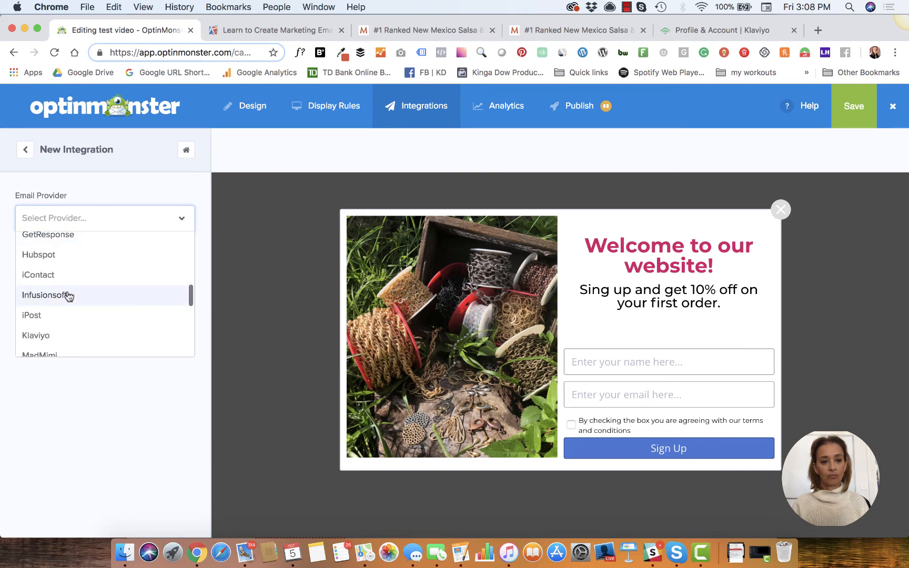
{"action": "left_click", "coordinate": [56, 337]}
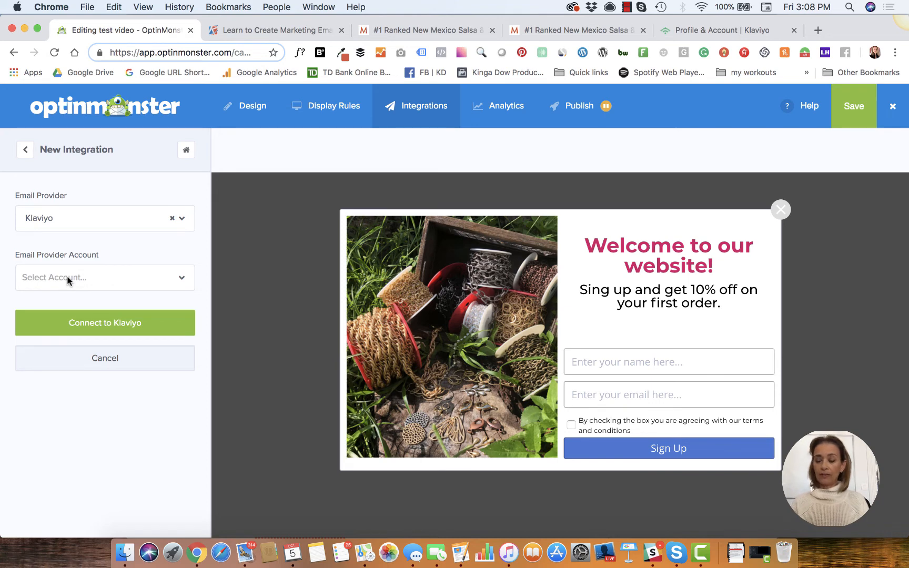
Choose to add a new email provider account for the Klaviyo integration.
{"action": "left_click", "coordinate": [68, 279]}
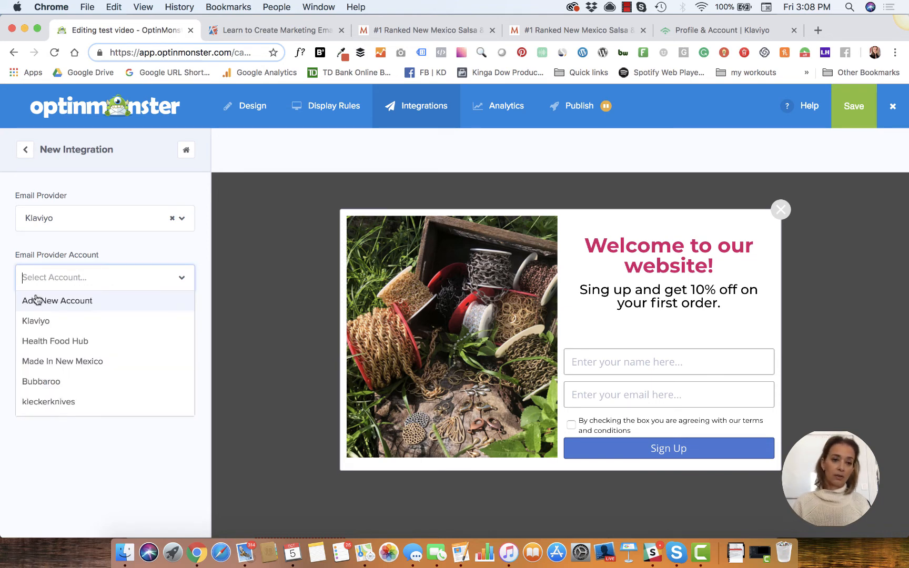
{"action": "left_click", "coordinate": [6, 315]}
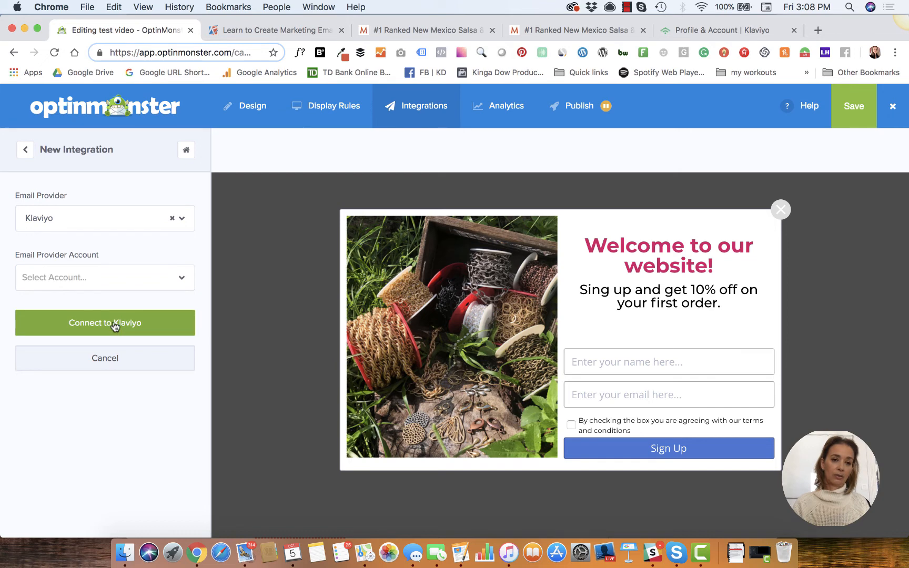
{"action": "left_click", "coordinate": [142, 282]}
{"action": "scroll", "coordinate": [112, 339], "scroll_direction": "down", "scroll_amount": 5}
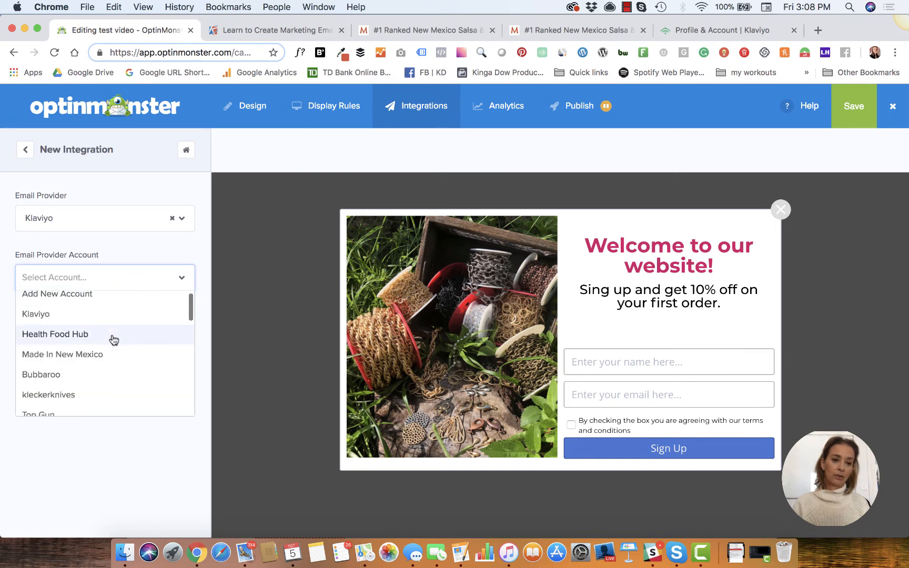
{"action": "scroll", "coordinate": [112, 339], "scroll_direction": "up", "scroll_amount": 5}
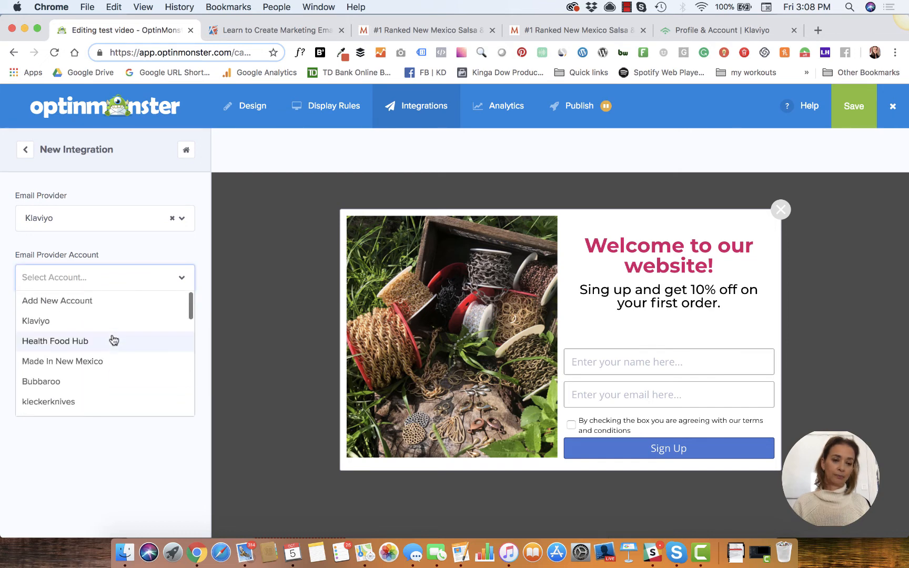
{"action": "left_click", "coordinate": [117, 301]}
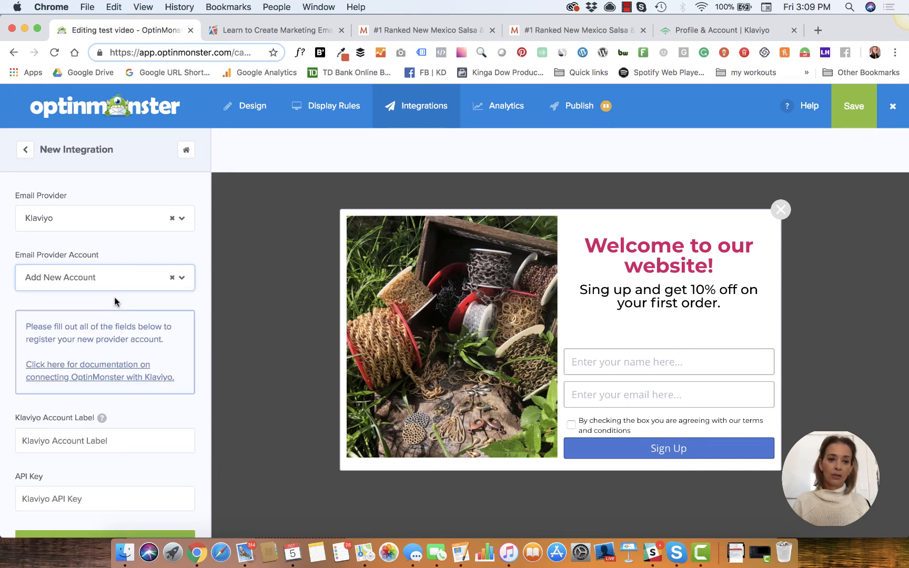
{"action": "scroll", "coordinate": [116, 301], "scroll_direction": "down", "scroll_amount": 2}
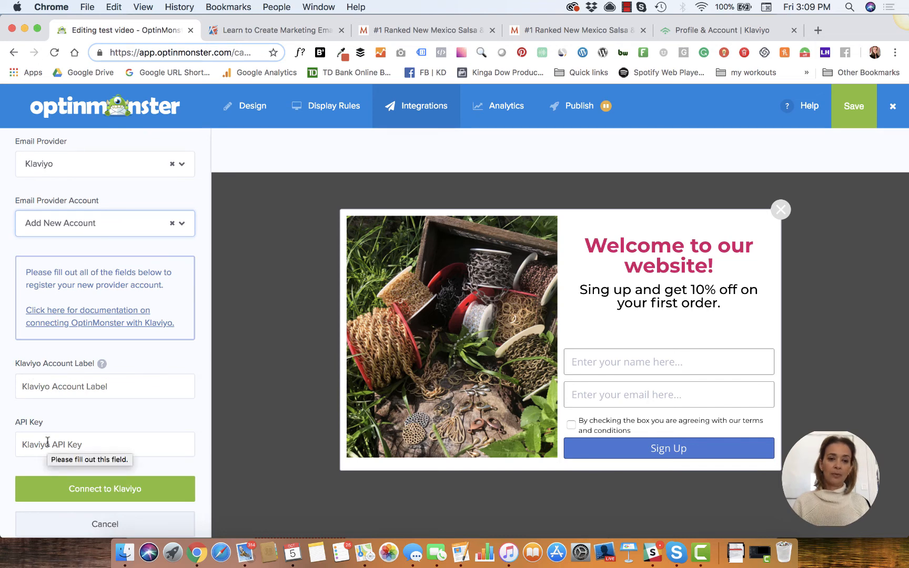
{"action": "scroll", "coordinate": [45, 442], "scroll_direction": "down", "scroll_amount": 1}
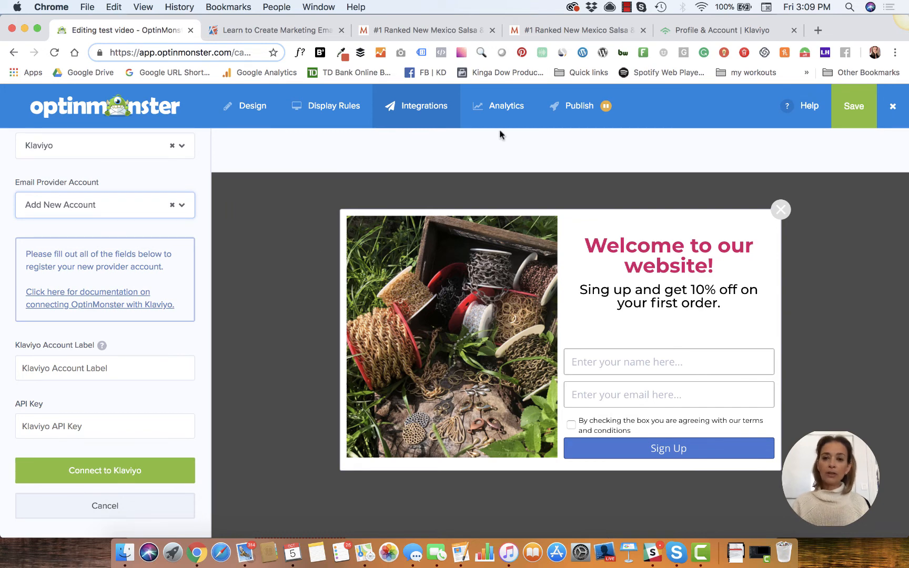
Switch to Klaviyo and create a new private API key in the account's API key settings.
{"action": "left_click", "coordinate": [732, 30]}
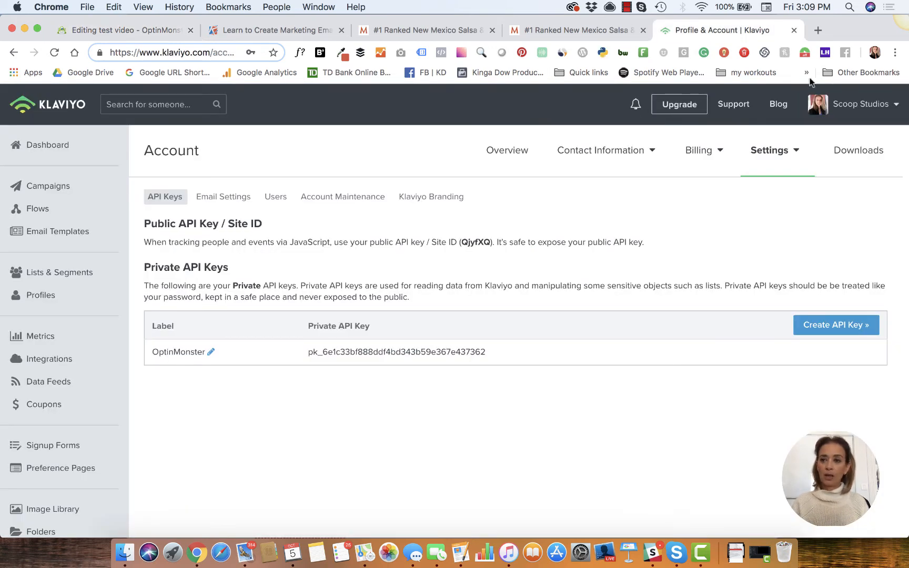
{"action": "left_click", "coordinate": [847, 105]}
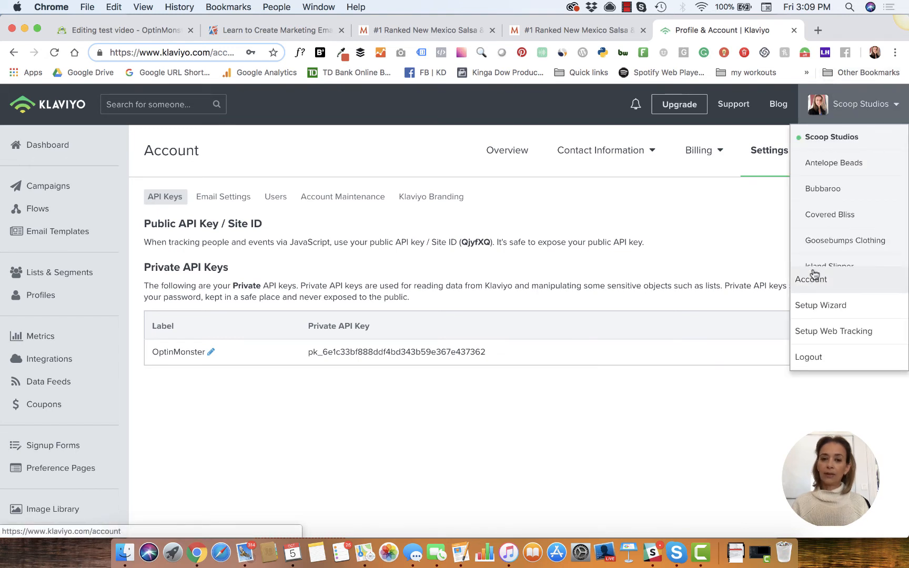
{"action": "left_click", "coordinate": [779, 153]}
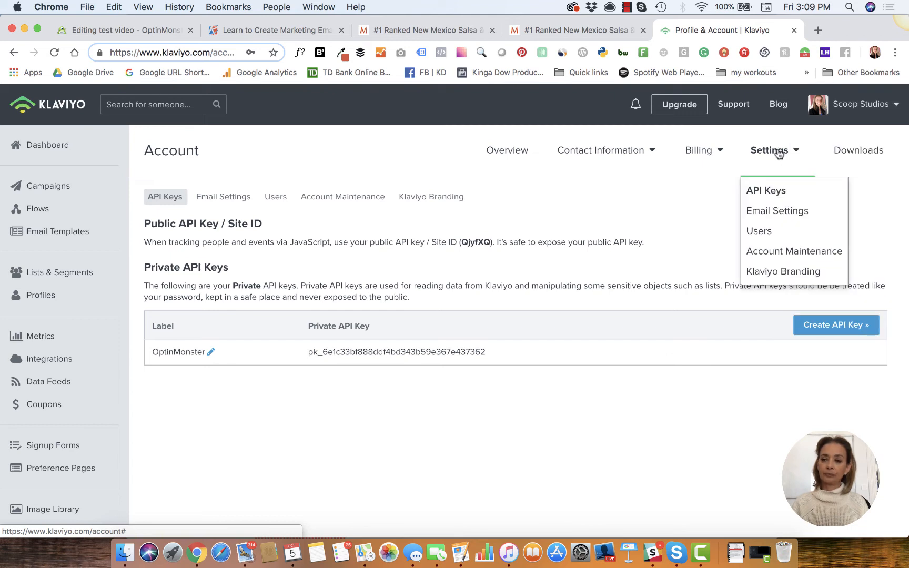
{"action": "left_click", "coordinate": [671, 204]}
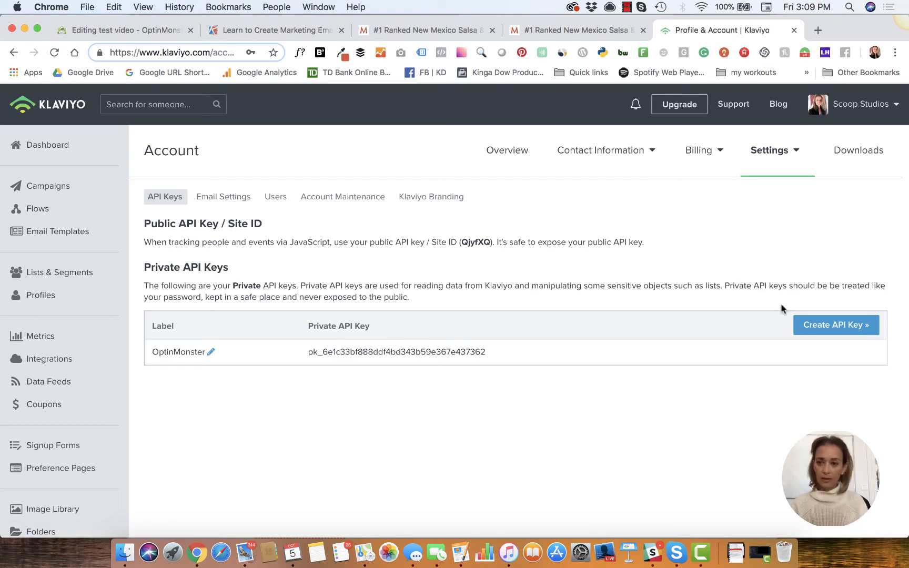
{"action": "left_click", "coordinate": [848, 332]}
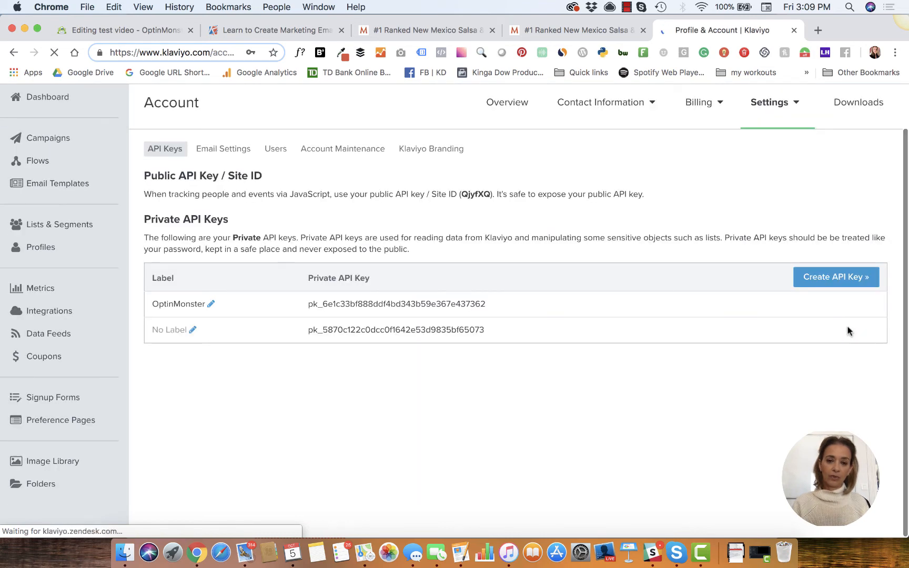
Label the new, unlabelled private API key "Optinmonster test" and save it.
{"action": "left_click", "coordinate": [191, 331]}
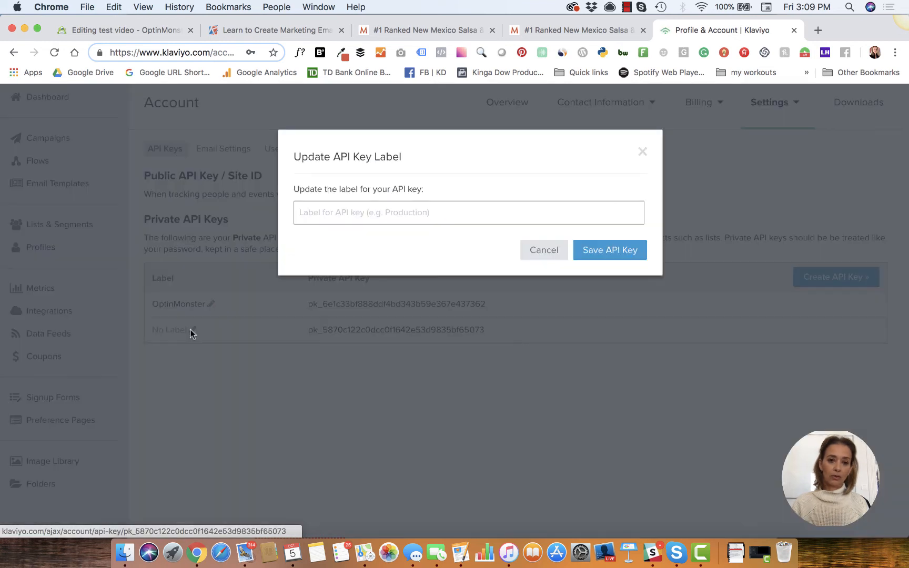
{"action": "left_click", "coordinate": [334, 206]}
{"action": "type", "text": "O"}
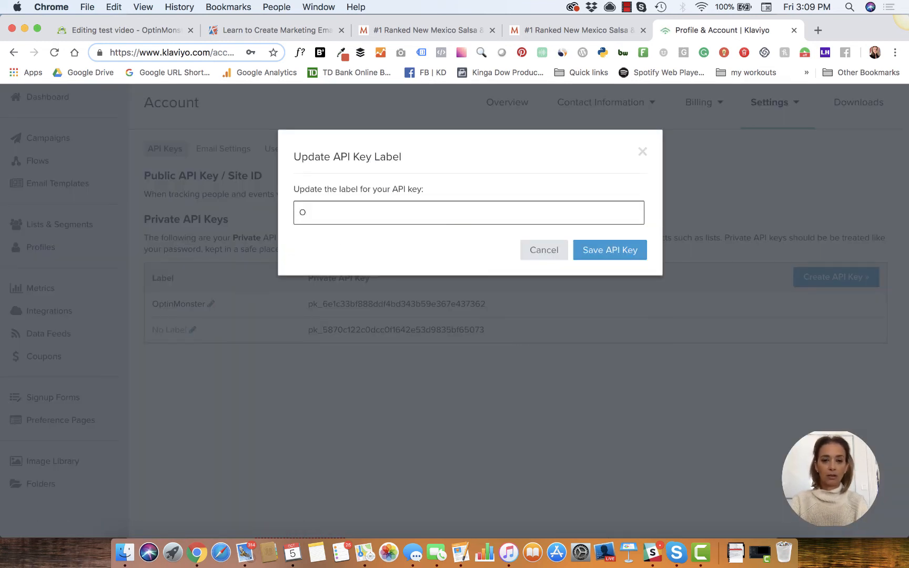
{"action": "type", "text": "ptinmonster"}
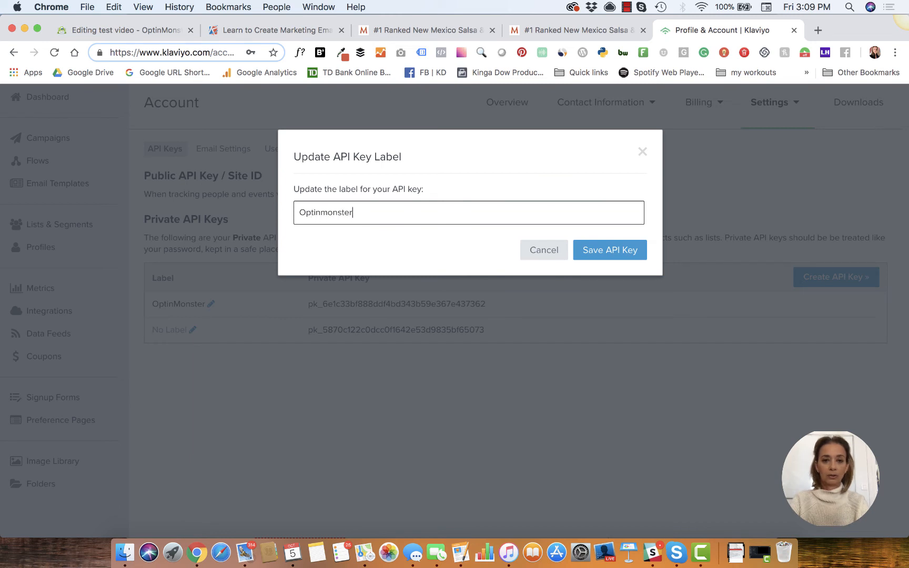
{"action": "type", "text": " re"}
{"action": "key", "text": "BackSpace"}
{"action": "type", "text": "est"}
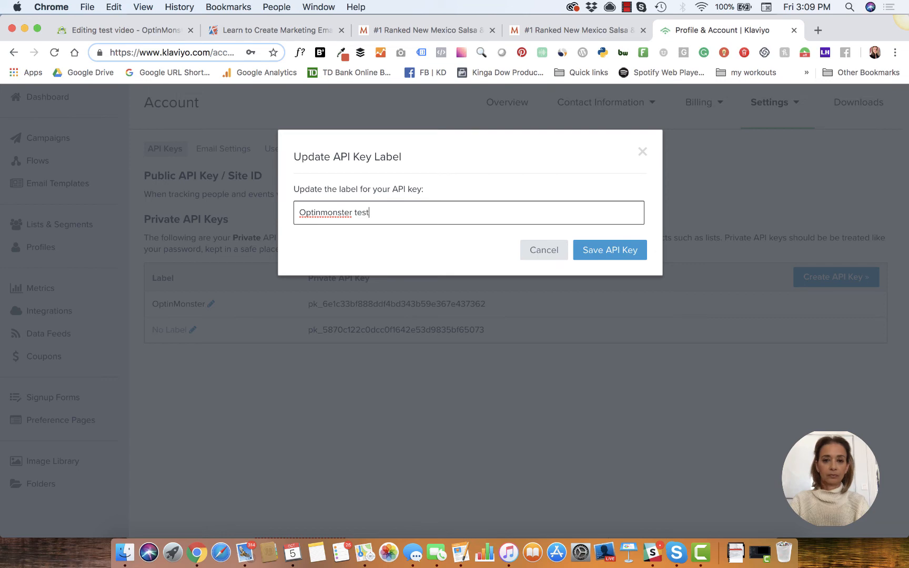
{"action": "left_click", "coordinate": [621, 255]}
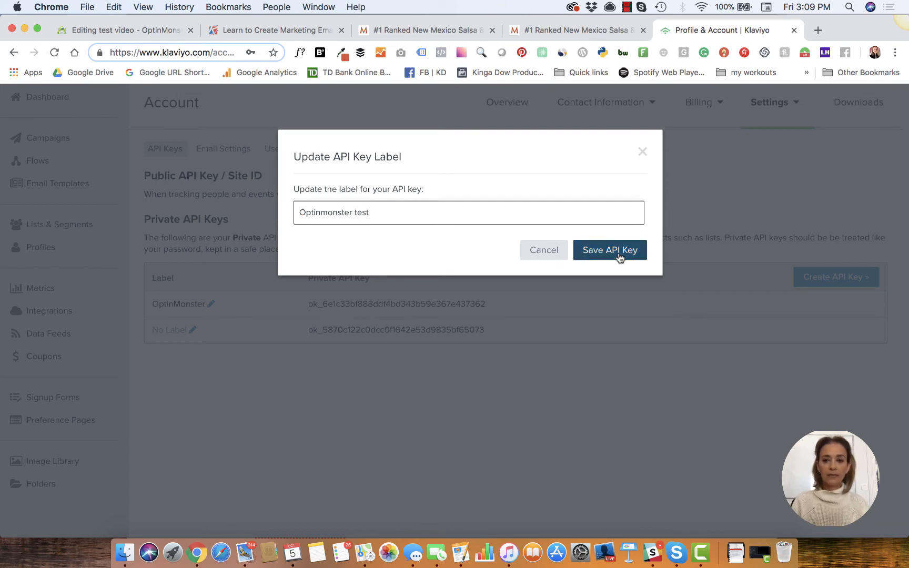
Copy the "Optinmonster test" private API key into the API Key field of OptinMonster's Klaviyo integration and try to connect.
{"action": "double_click", "coordinate": [391, 330]}
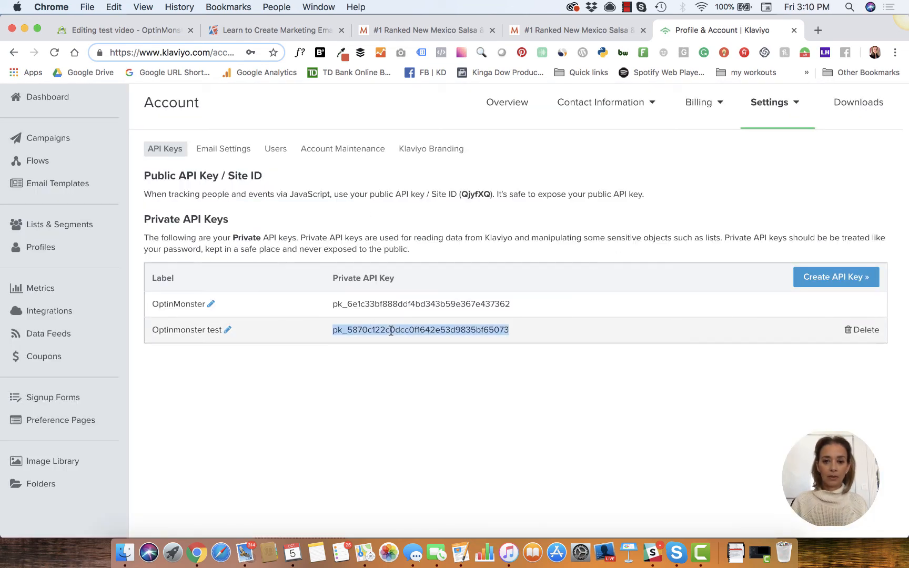
{"action": "key", "text": "super+c"}
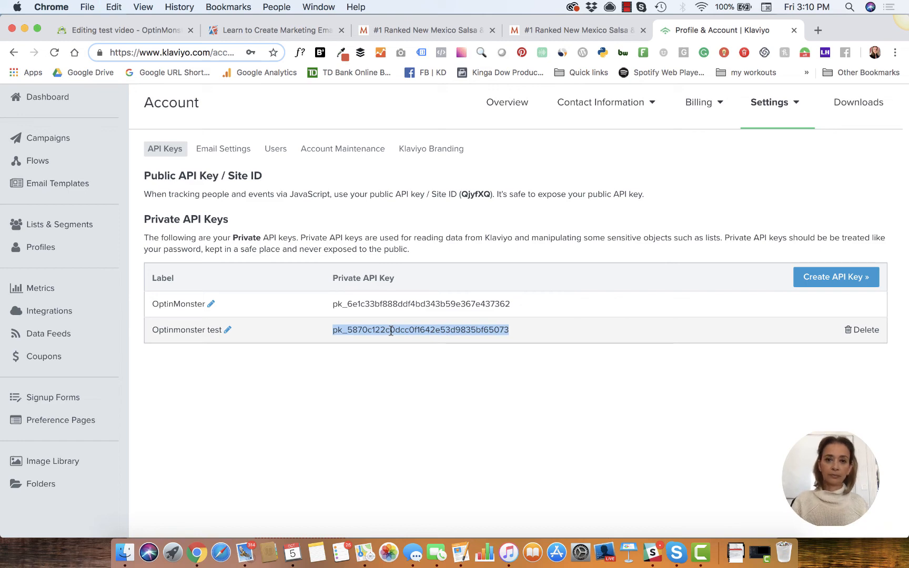
{"action": "left_click", "coordinate": [122, 32]}
{"action": "left_click", "coordinate": [62, 428]}
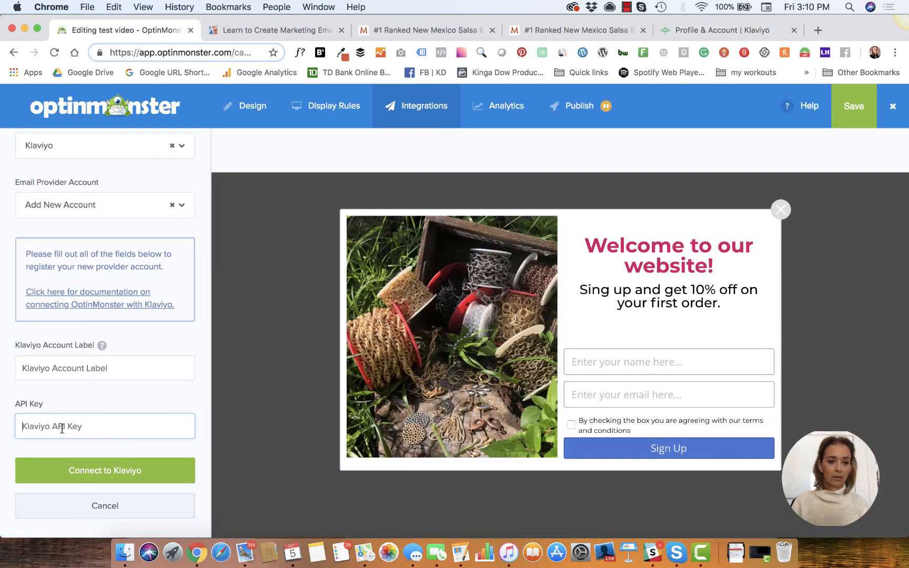
{"action": "key", "text": "super+v"}
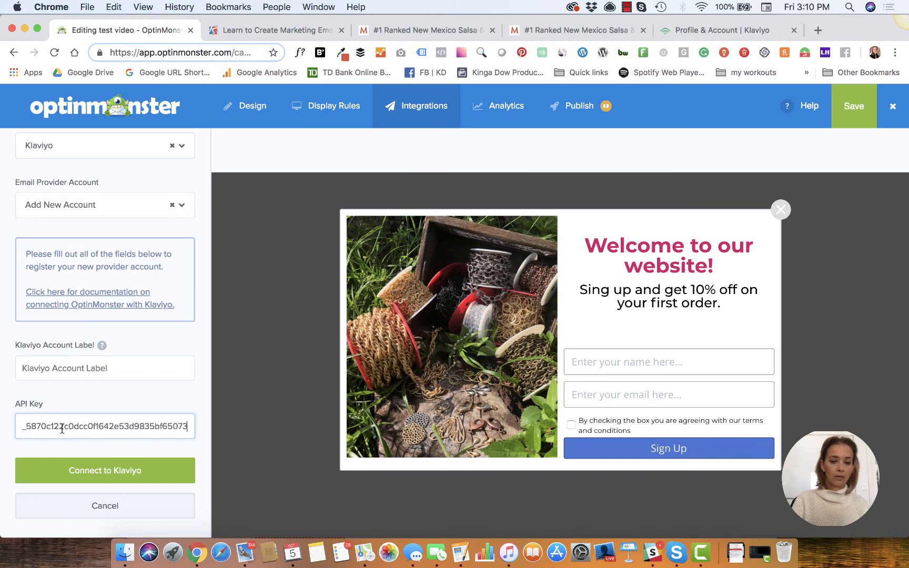
{"action": "left_click", "coordinate": [82, 476]}
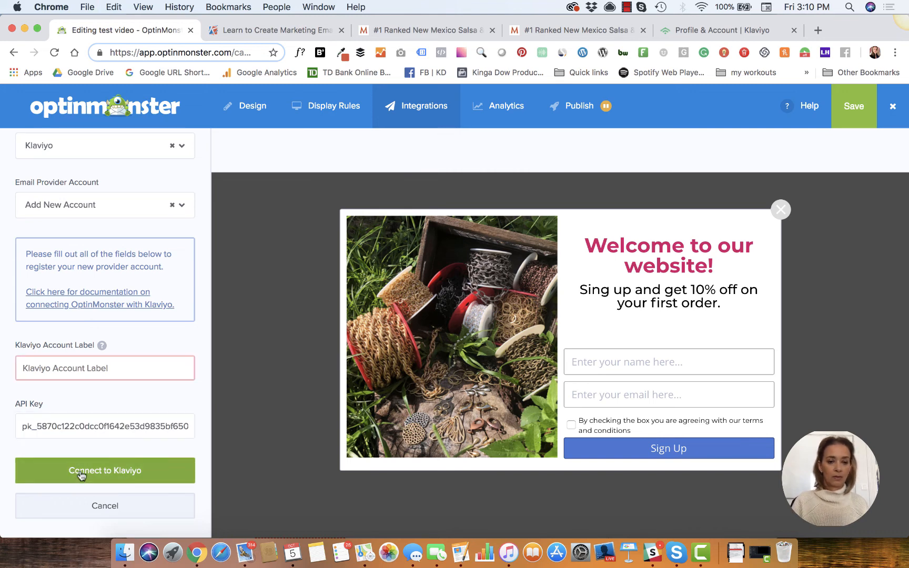
Label the new Klaviyo provider account "Optinmonster test" and connect it.
{"action": "left_click", "coordinate": [111, 369]}
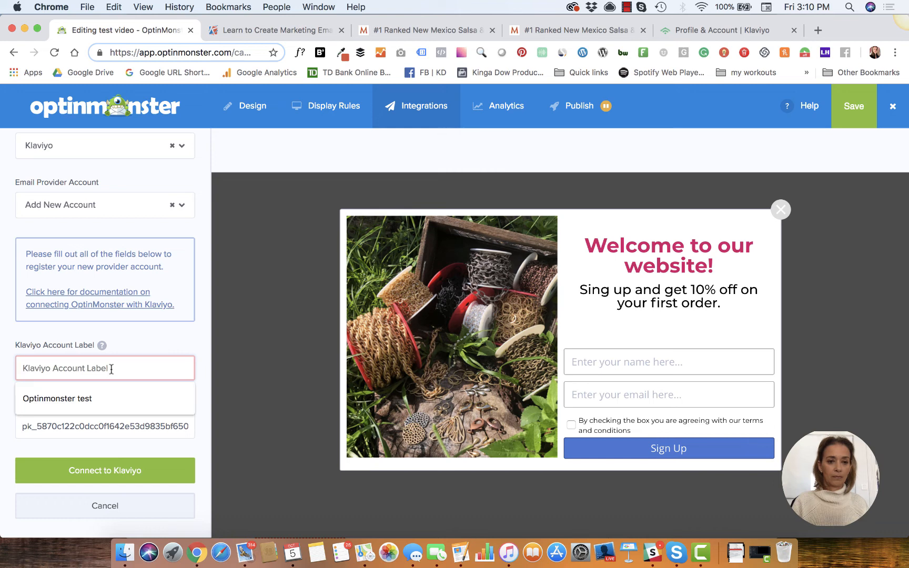
{"action": "left_click", "coordinate": [105, 399]}
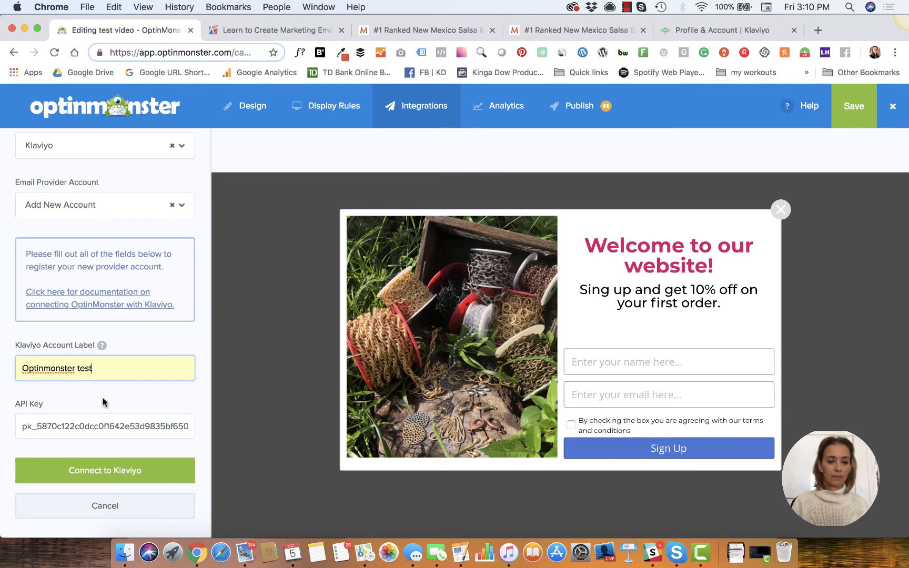
{"action": "left_click", "coordinate": [102, 472]}
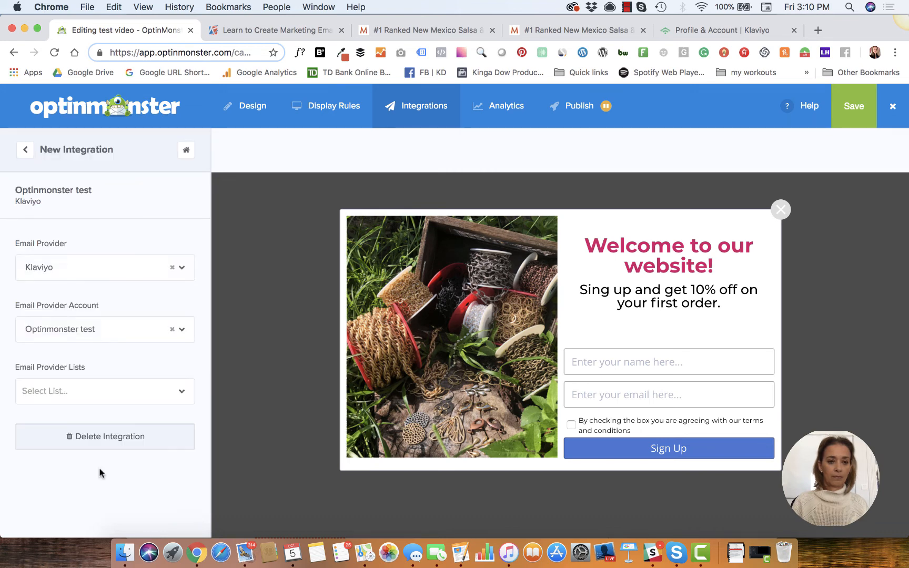
Choose Newsletter as the email provider list for the Klaviyo integration.
{"action": "left_click", "coordinate": [123, 391]}
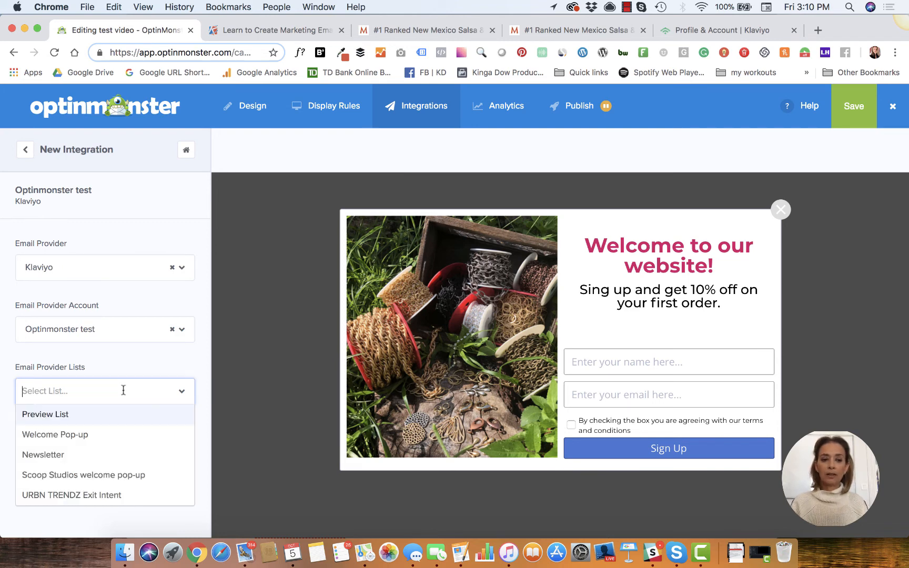
{"action": "left_click", "coordinate": [110, 453]}
{"action": "scroll", "coordinate": [110, 453], "scroll_direction": "down", "scroll_amount": 1}
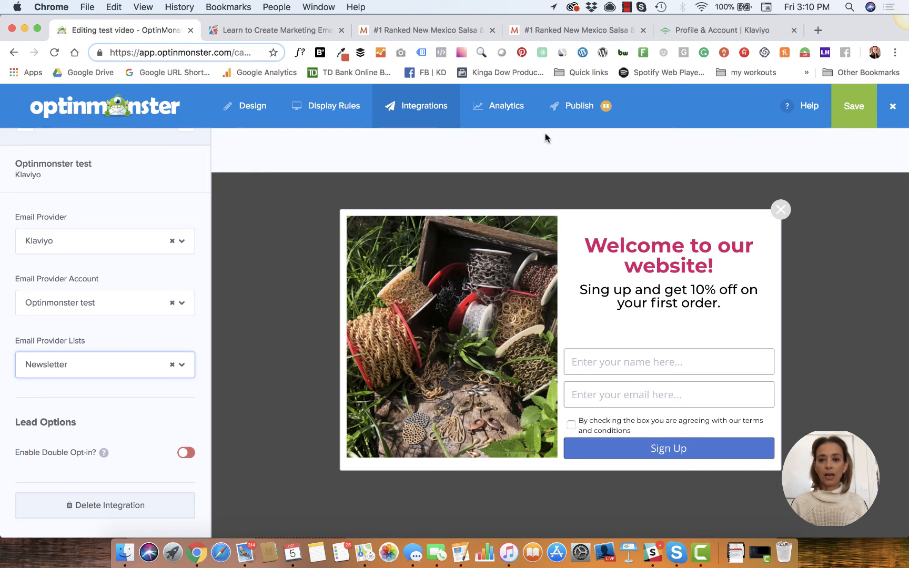
Review the publish options for "test video" and set the campaign's status to Live.
{"action": "left_click", "coordinate": [580, 108]}
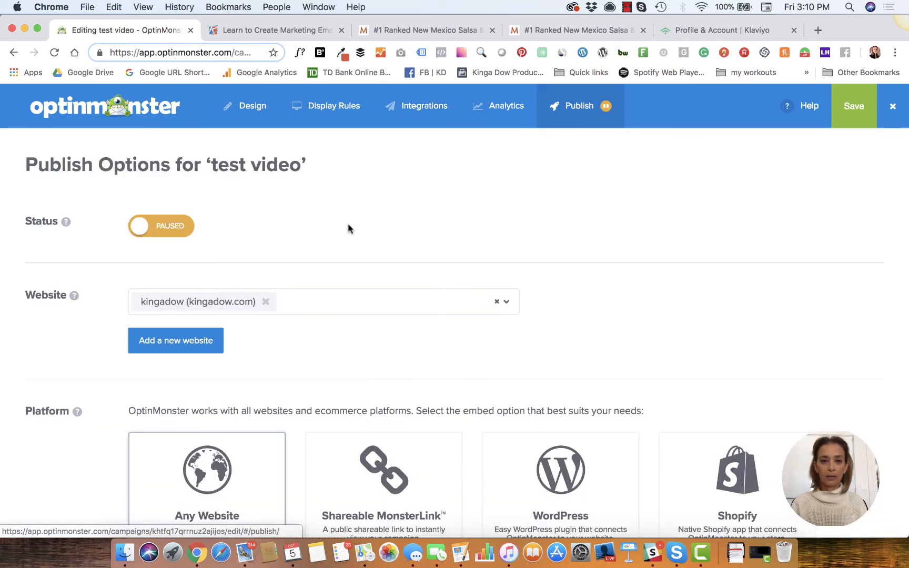
{"action": "scroll", "coordinate": [340, 234], "scroll_direction": "down", "scroll_amount": 10}
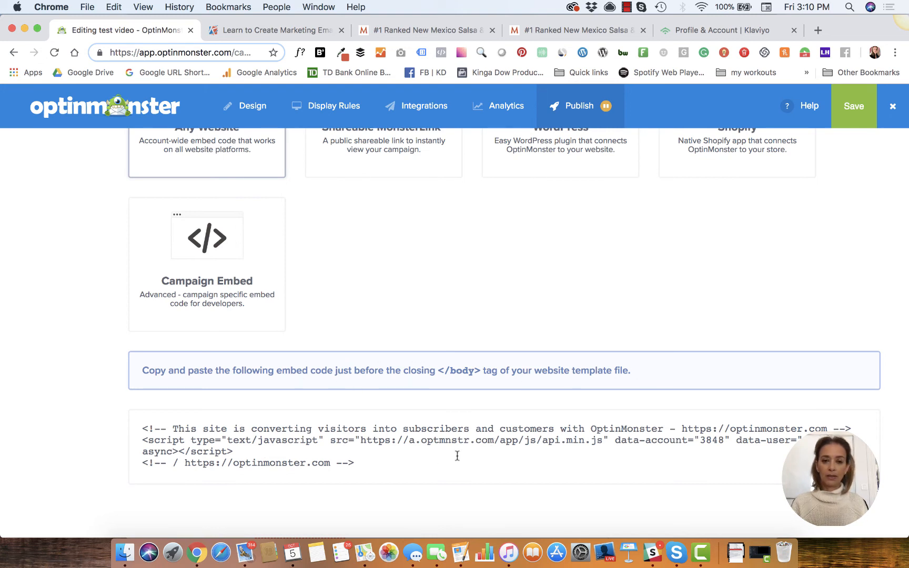
{"action": "scroll", "coordinate": [462, 435], "scroll_direction": "up", "scroll_amount": 10}
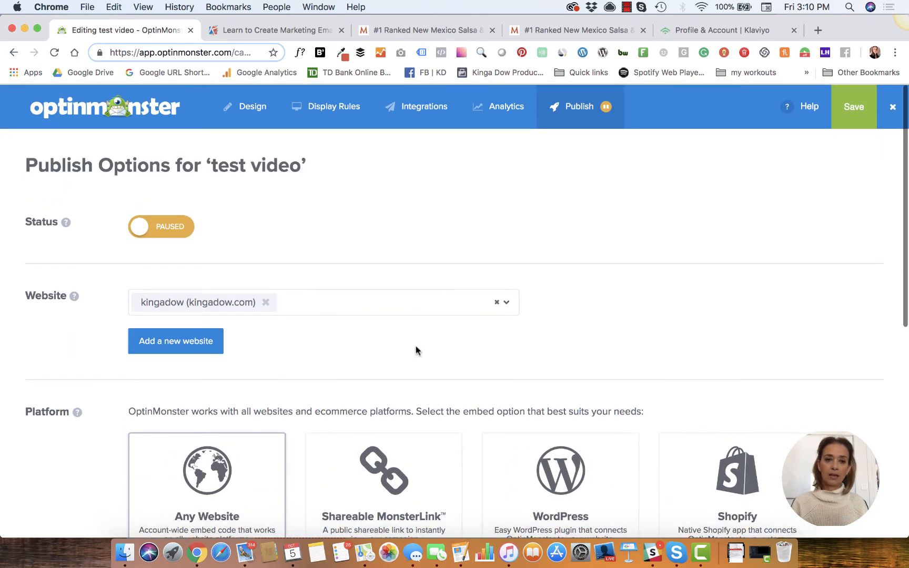
{"action": "left_click", "coordinate": [143, 231]}
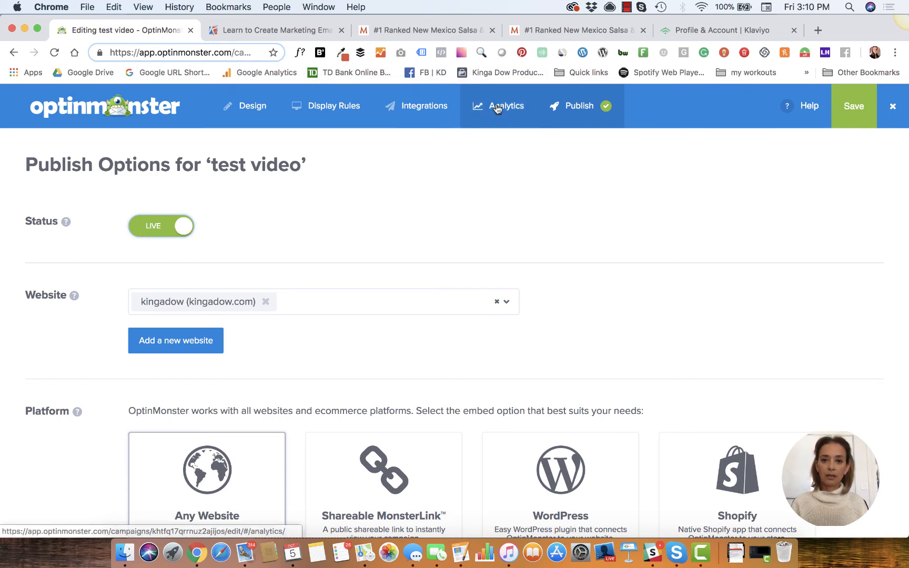
{"action": "left_click", "coordinate": [413, 108]}
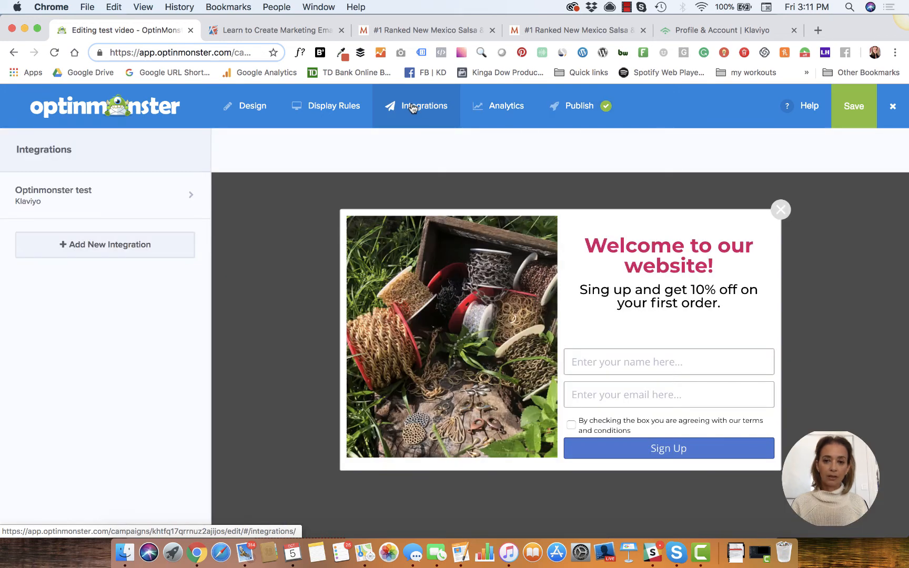
{"action": "left_click", "coordinate": [509, 109]}
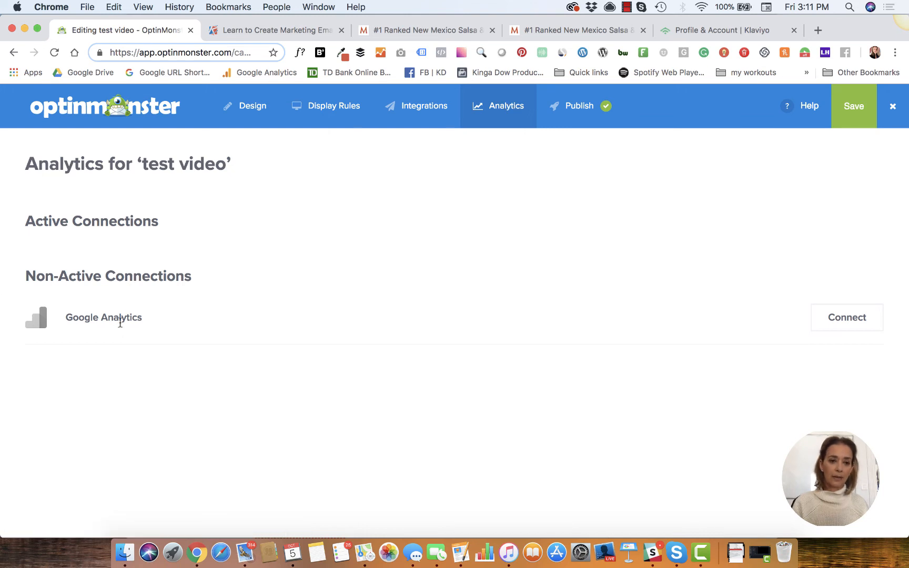
{"action": "left_click", "coordinate": [841, 320]}
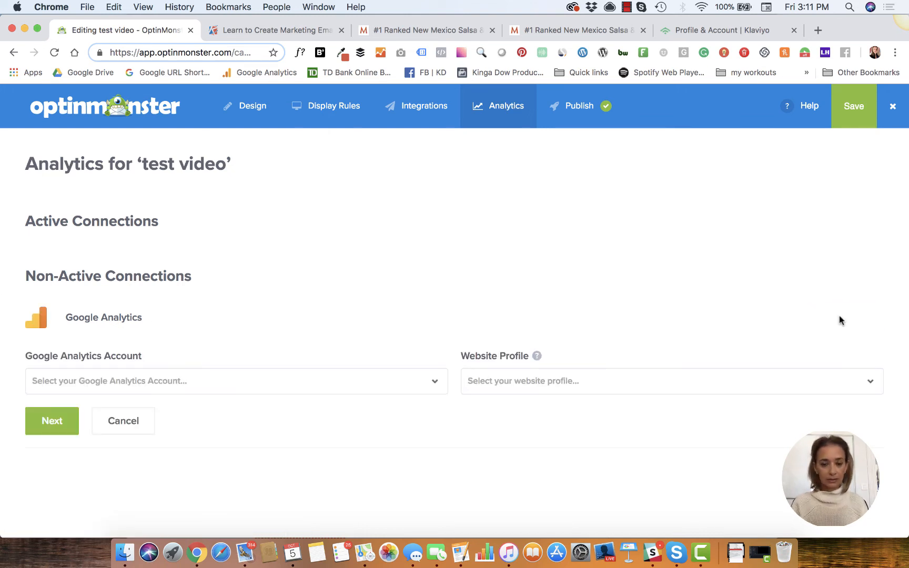
{"action": "left_click", "coordinate": [274, 378]}
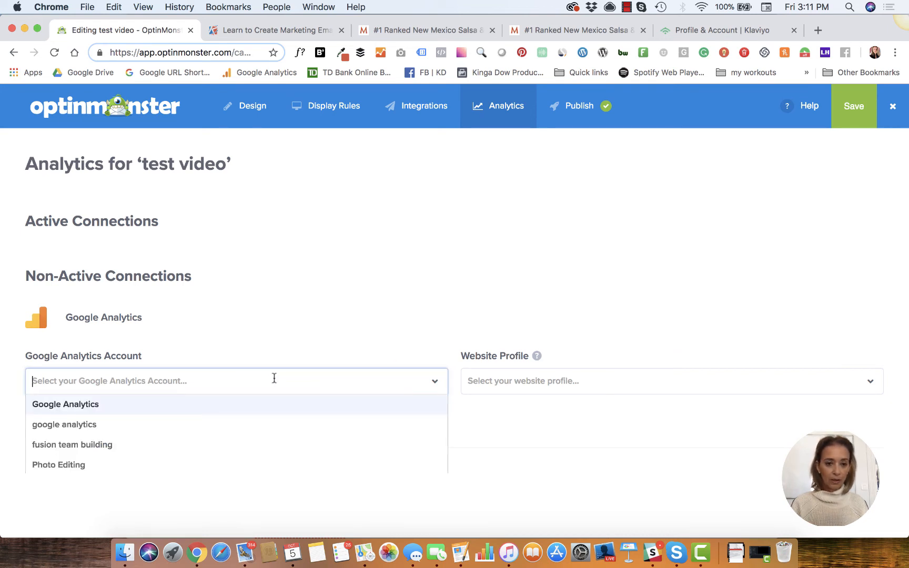
{"action": "left_click", "coordinate": [255, 423]}
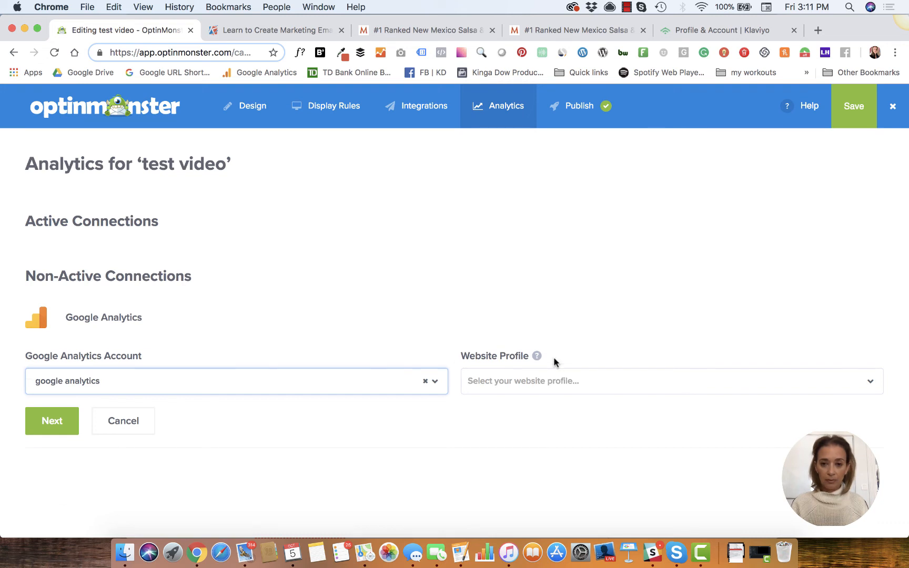
{"action": "left_click", "coordinate": [546, 376]}
{"action": "scroll", "coordinate": [529, 460], "scroll_direction": "down", "scroll_amount": 3}
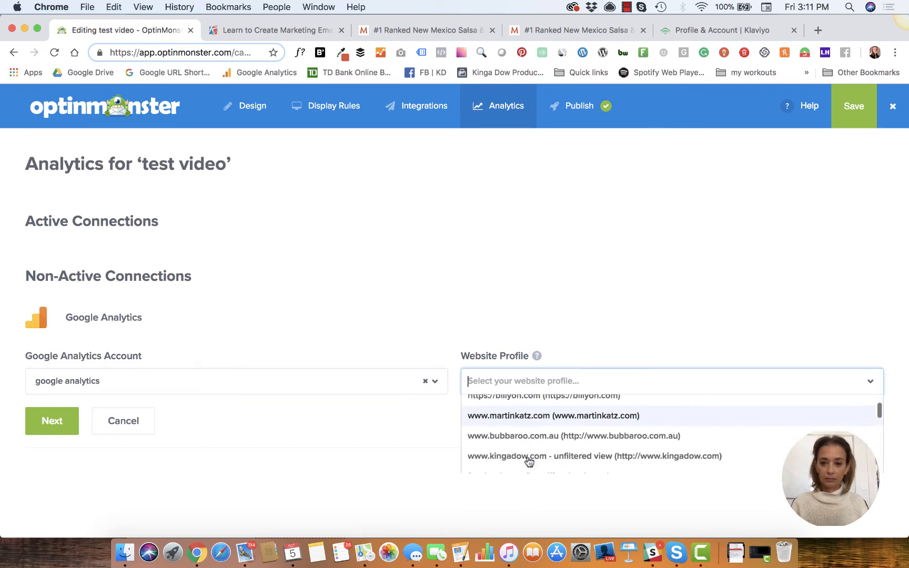
{"action": "left_click", "coordinate": [531, 452]}
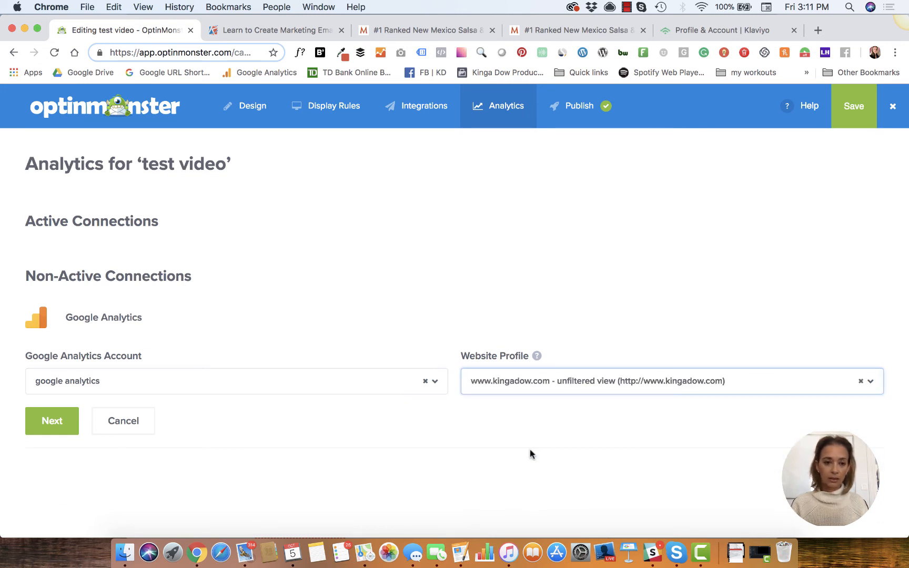
{"action": "left_click", "coordinate": [52, 423]}
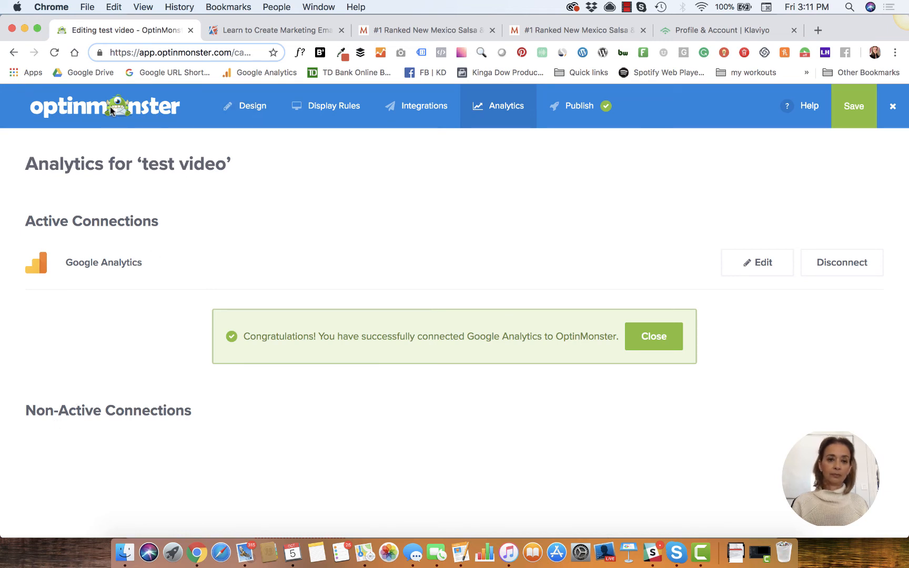
Leave the campaign editor and create an A/B split test named "test button color" for the Lead Magnet campaign listed above KDP Mobile Lead Magnet.
{"action": "left_click", "coordinate": [894, 108]}
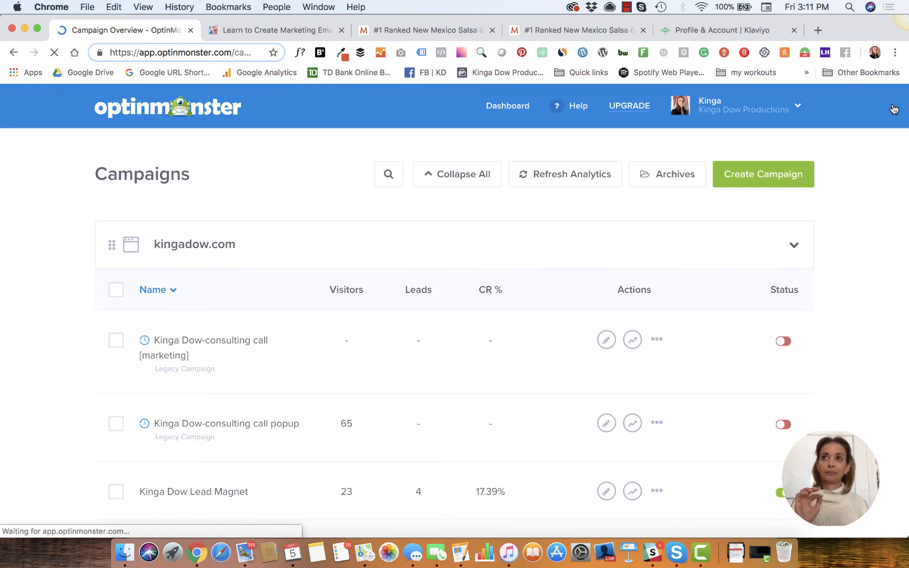
{"action": "scroll", "coordinate": [496, 383], "scroll_direction": "down", "scroll_amount": 12}
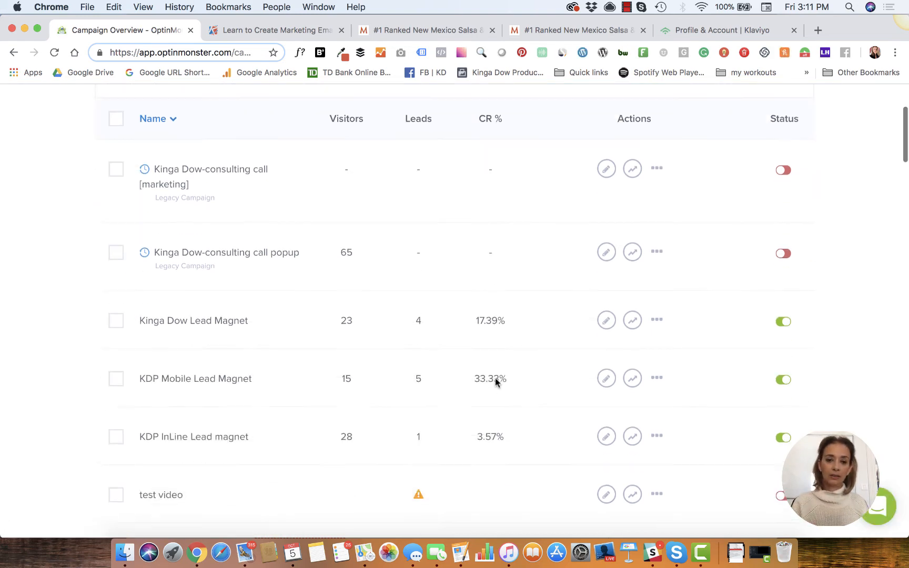
{"action": "scroll", "coordinate": [495, 383], "scroll_direction": "down", "scroll_amount": 4}
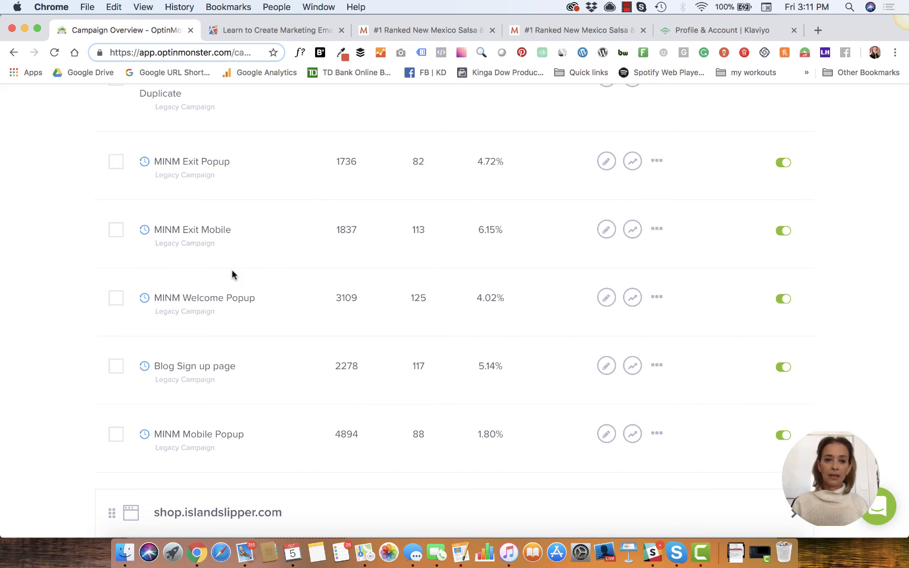
{"action": "scroll", "coordinate": [232, 274], "scroll_direction": "up", "scroll_amount": 10}
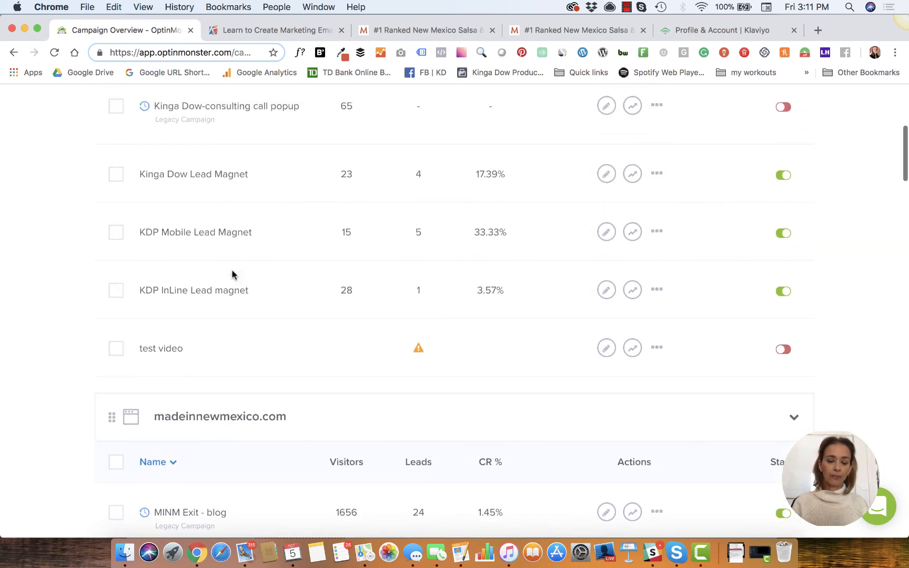
{"action": "scroll", "coordinate": [232, 274], "scroll_direction": "up", "scroll_amount": 1}
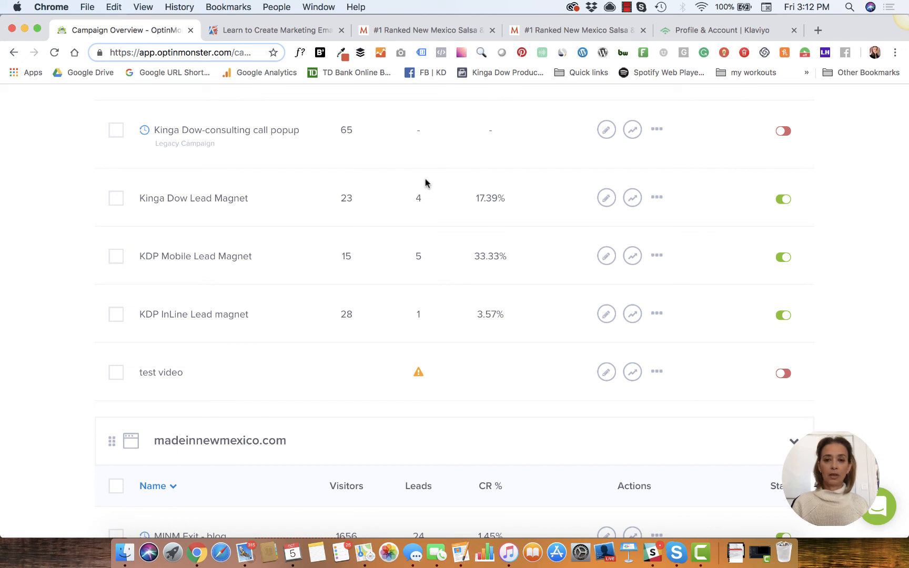
{"action": "left_click", "coordinate": [656, 200]}
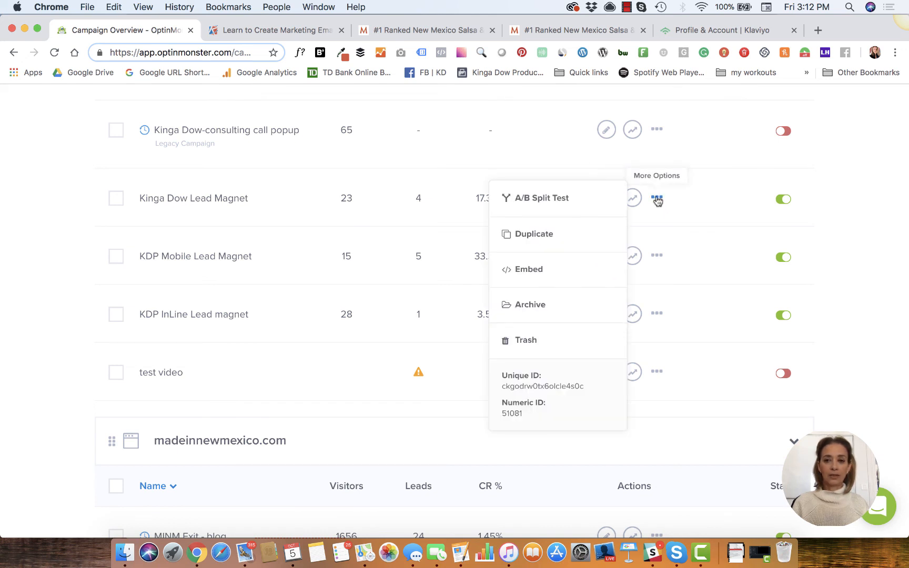
{"action": "left_click", "coordinate": [557, 203]}
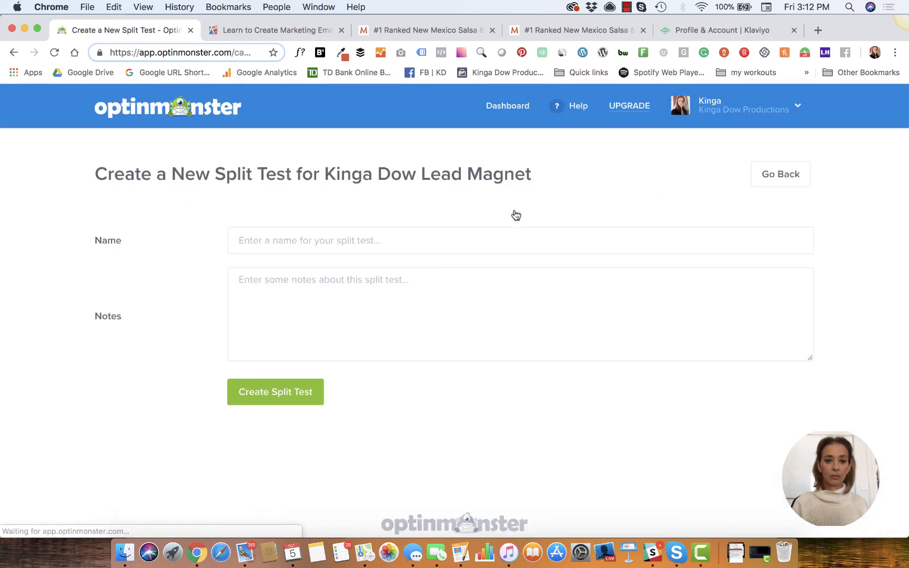
{"action": "left_click", "coordinate": [449, 241]}
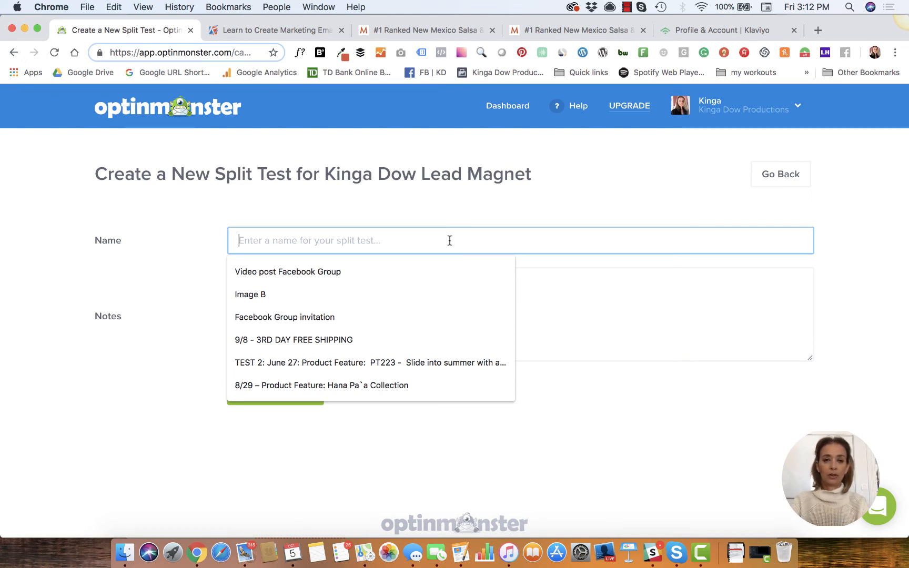
{"action": "type", "text": "t"}
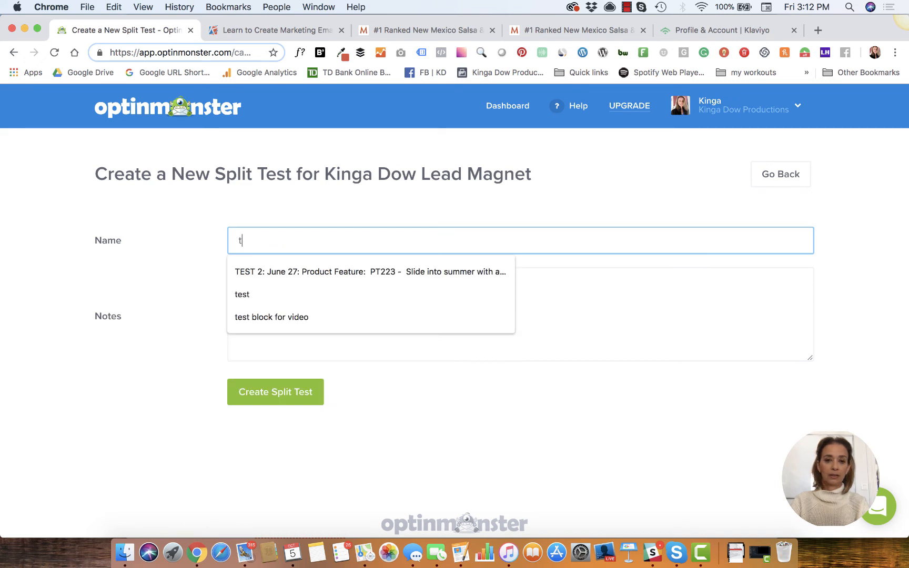
{"action": "type", "text": "est button color"}
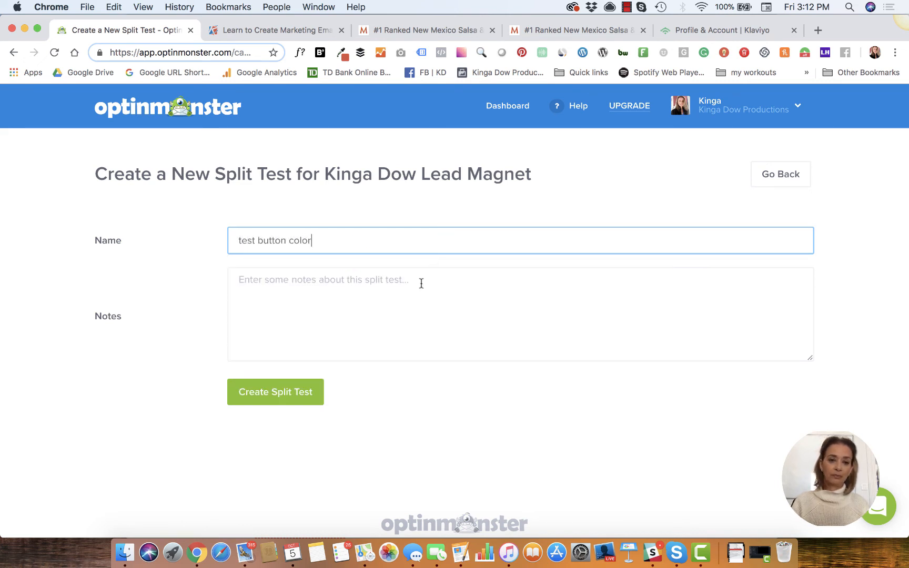
{"action": "left_click", "coordinate": [284, 393]}
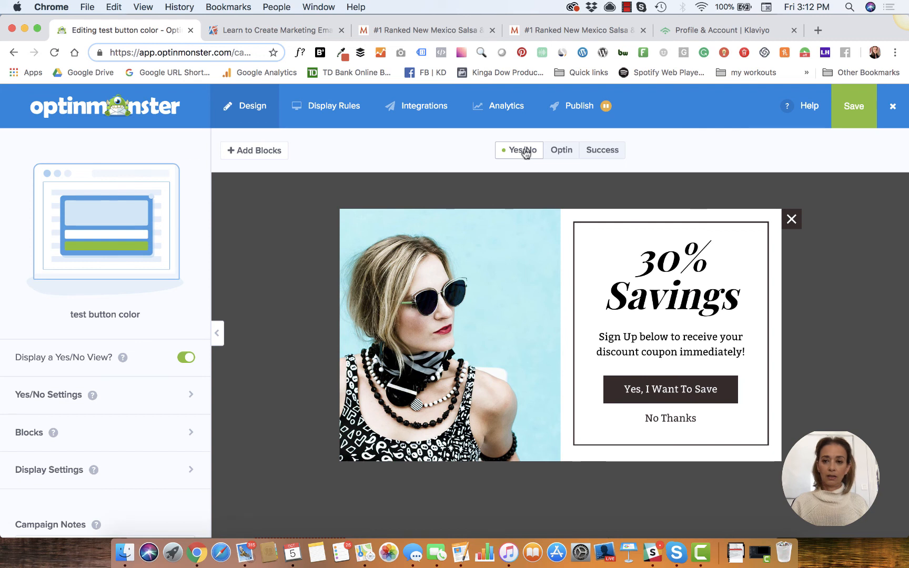
Disable the split test's Yes/No view and switch to its Optin view.
{"action": "left_click", "coordinate": [186, 359]}
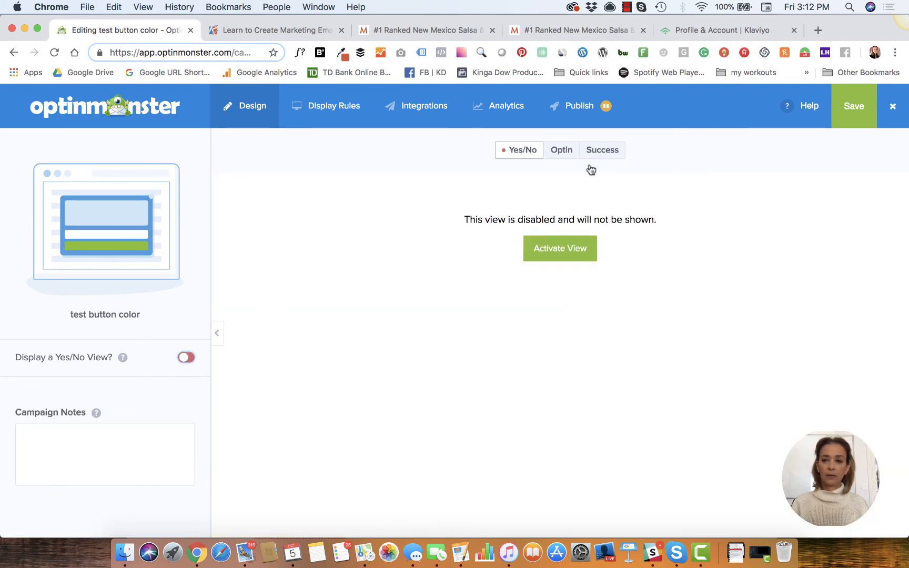
{"action": "left_click", "coordinate": [562, 151]}
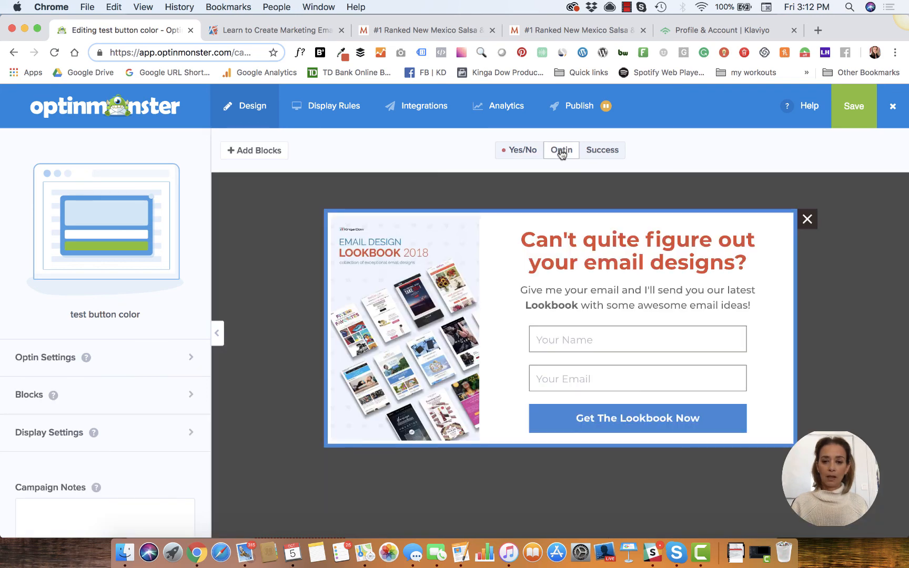
Set the Optin form's button text to "Yes! I want the Lookbook" and show the button's hover style settings.
{"action": "left_click", "coordinate": [594, 417]}
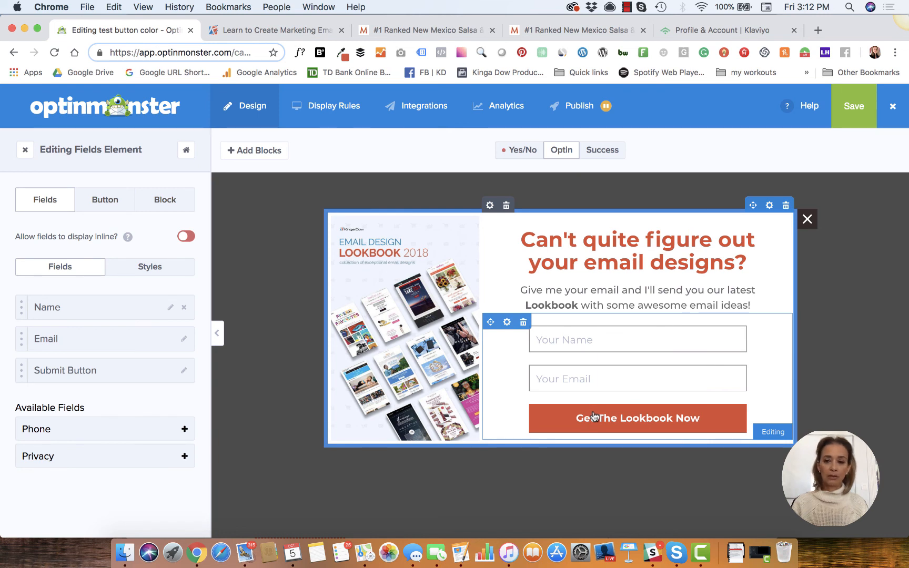
{"action": "left_click", "coordinate": [105, 200]}
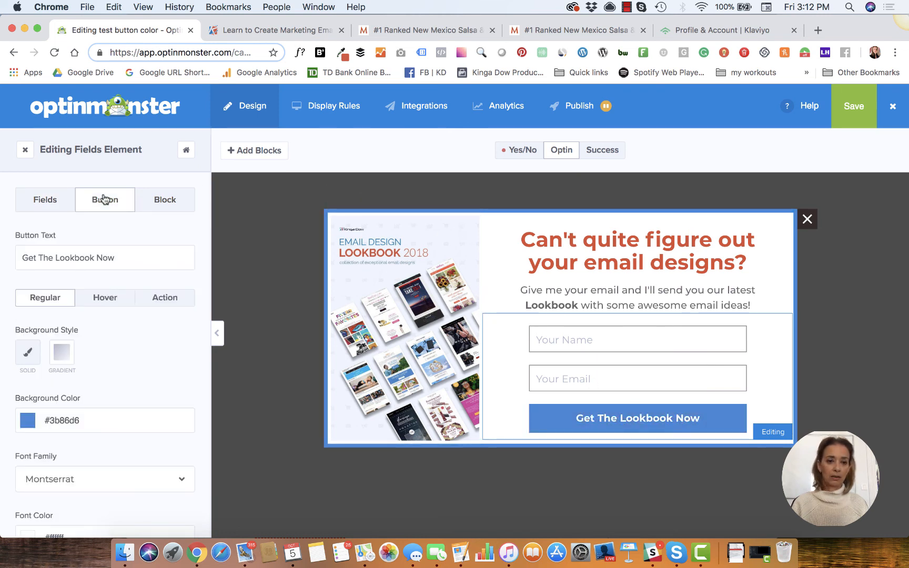
{"action": "triple_click", "coordinate": [80, 258]}
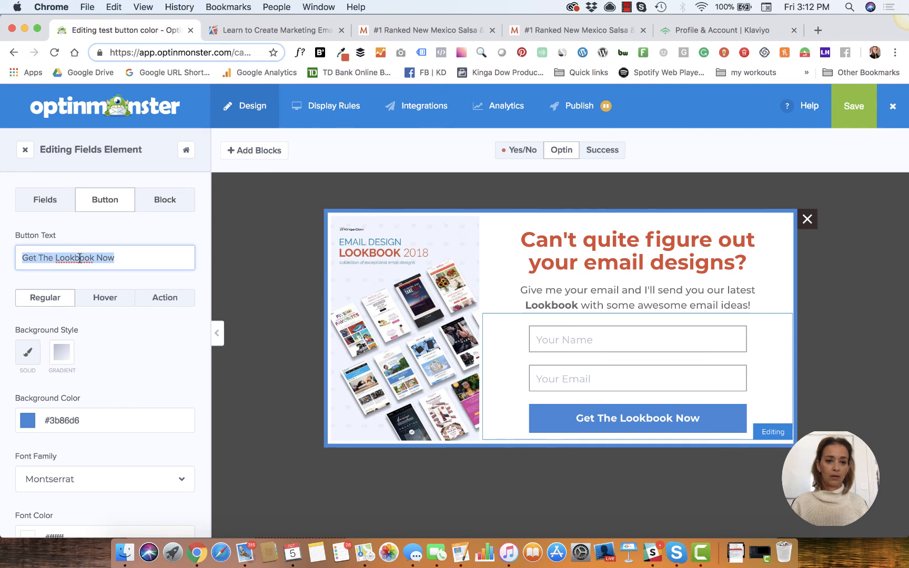
{"action": "type", "text": "Yes"}
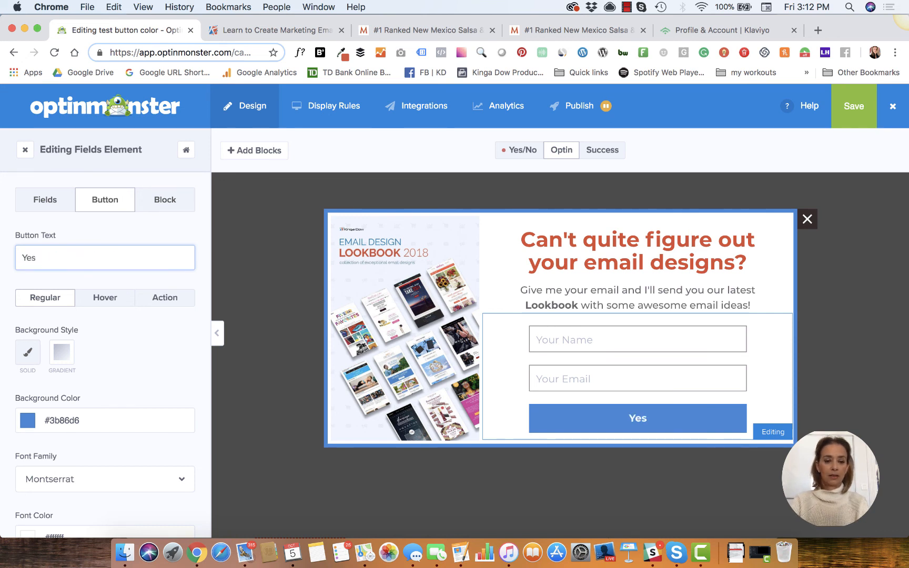
{"action": "type", "text": "! I want the "}
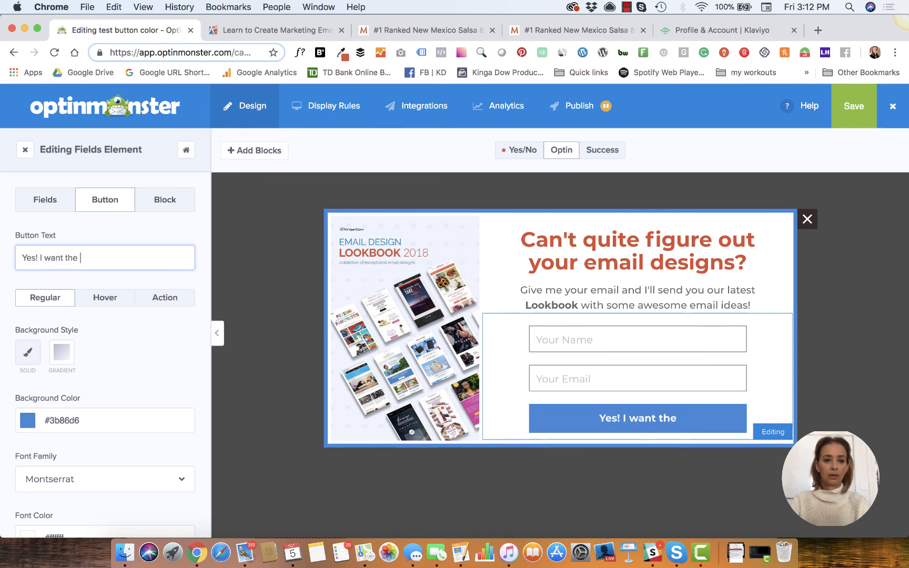
{"action": "type", "text": "look"}
{"action": "key", "text": "BackSpace"}
{"action": "key", "text": "BackSpace"}
{"action": "key", "text": "BackSpace"}
{"action": "key", "text": "BackSpace"}
{"action": "type", "text": "L"}
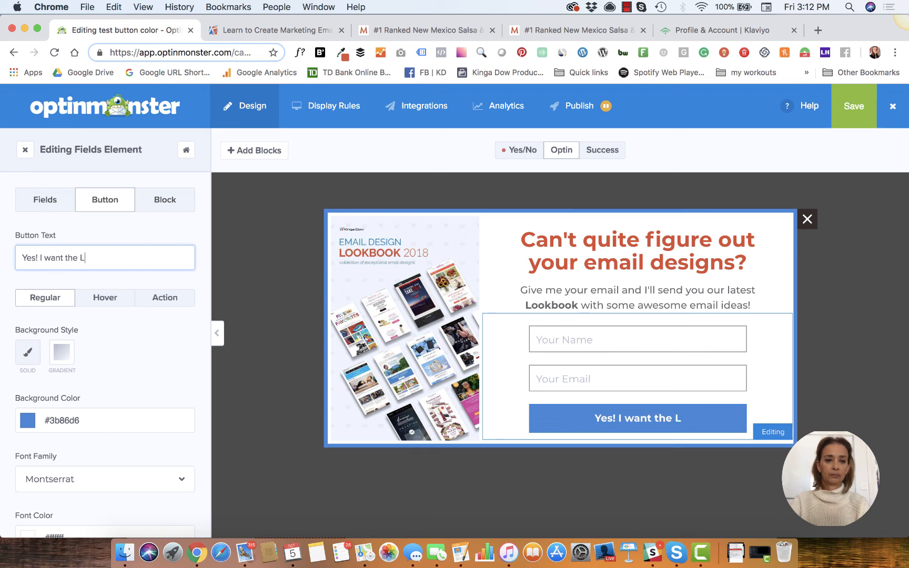
{"action": "type", "text": "ookbook"}
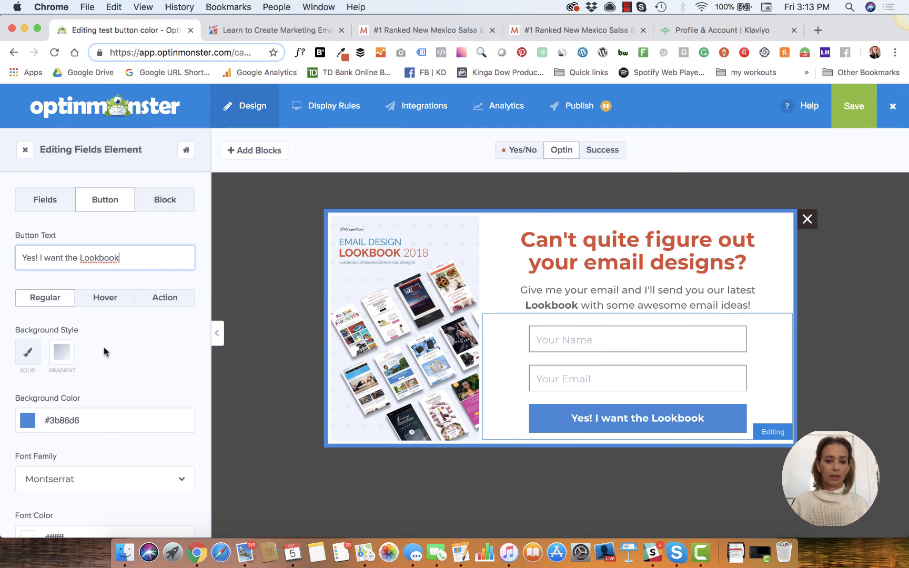
{"action": "scroll", "coordinate": [105, 352], "scroll_direction": "down", "scroll_amount": 3}
{"action": "scroll", "coordinate": [121, 236], "scroll_direction": "up", "scroll_amount": 1}
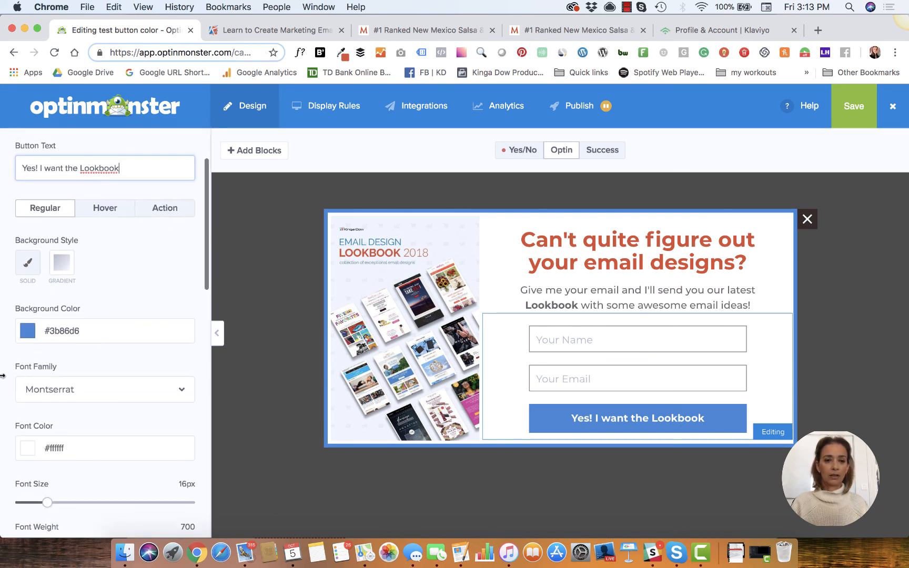
{"action": "left_click", "coordinate": [101, 211]}
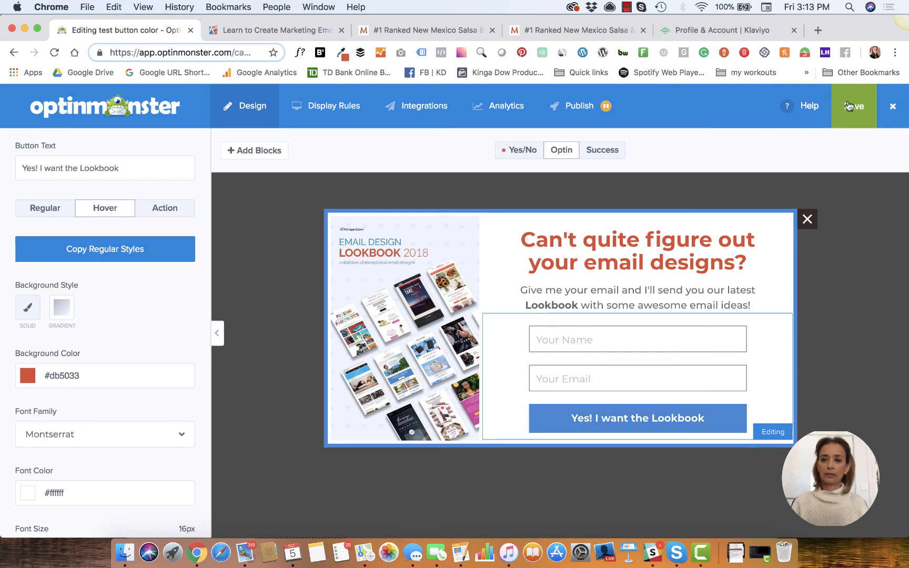
Set the "test button color" split test's status to Live, save it and close the campaign editor.
{"action": "left_click", "coordinate": [579, 106]}
{"action": "left_click", "coordinate": [137, 225]}
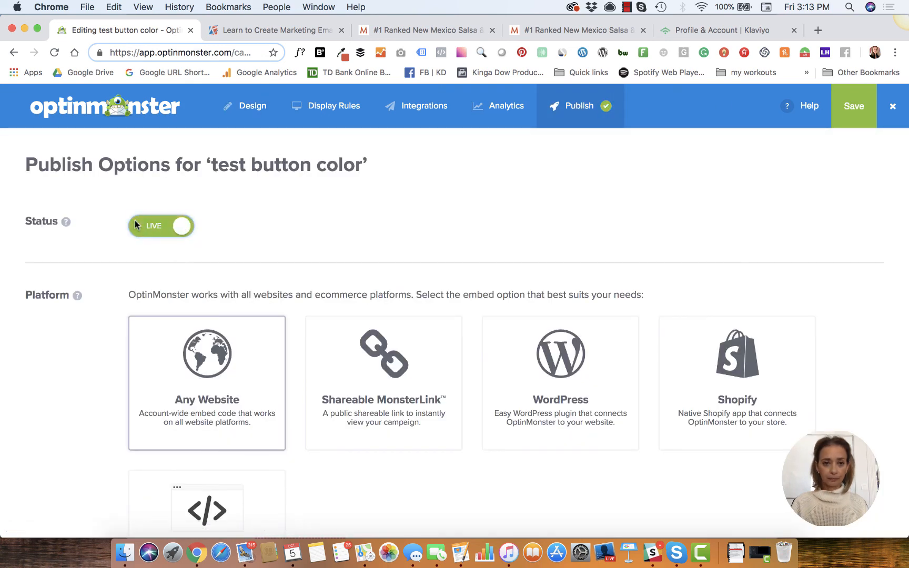
{"action": "left_click", "coordinate": [863, 110]}
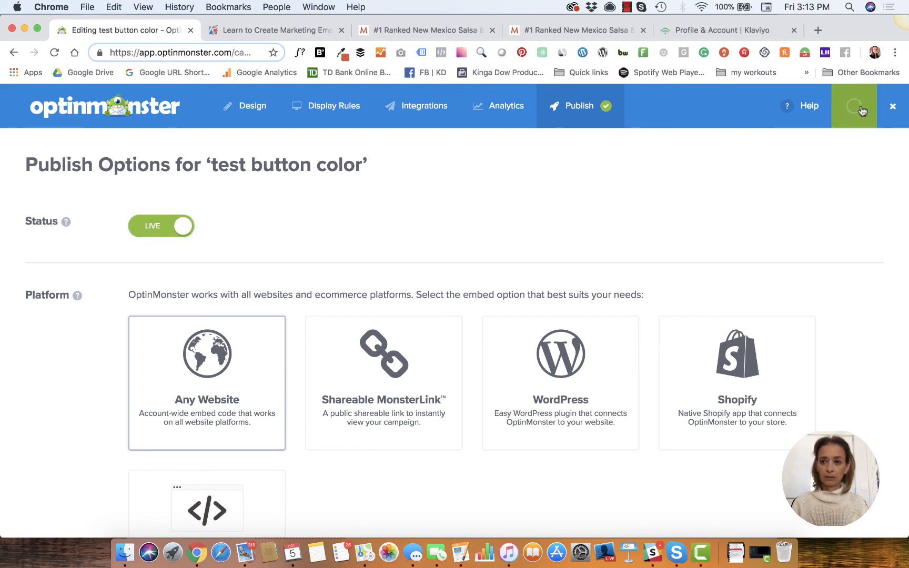
{"action": "left_click", "coordinate": [894, 108]}
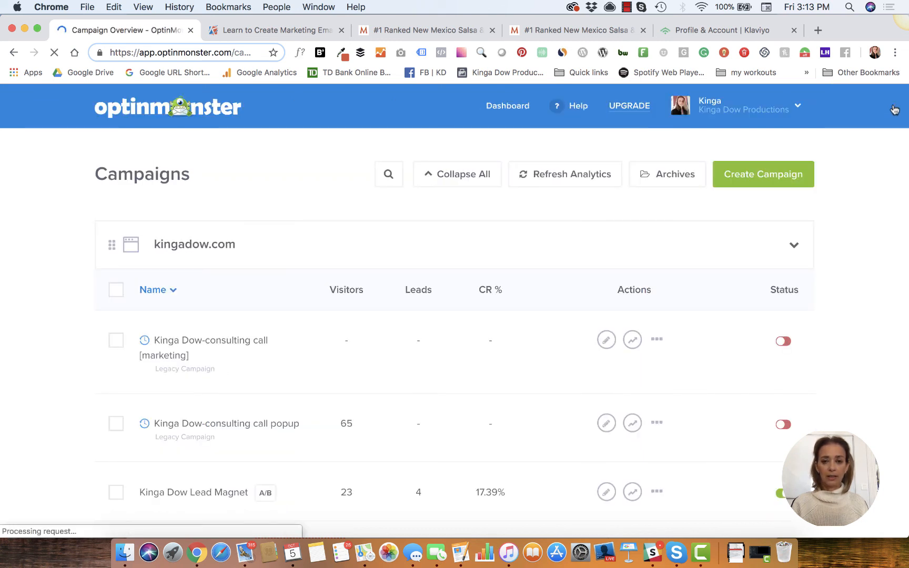
Expand the A/B split tests of the Lead Magnet campaign above KDP Mobile Lead Magnet and review the campaigns' statistics.
{"action": "scroll", "coordinate": [348, 314], "scroll_direction": "down", "scroll_amount": 5}
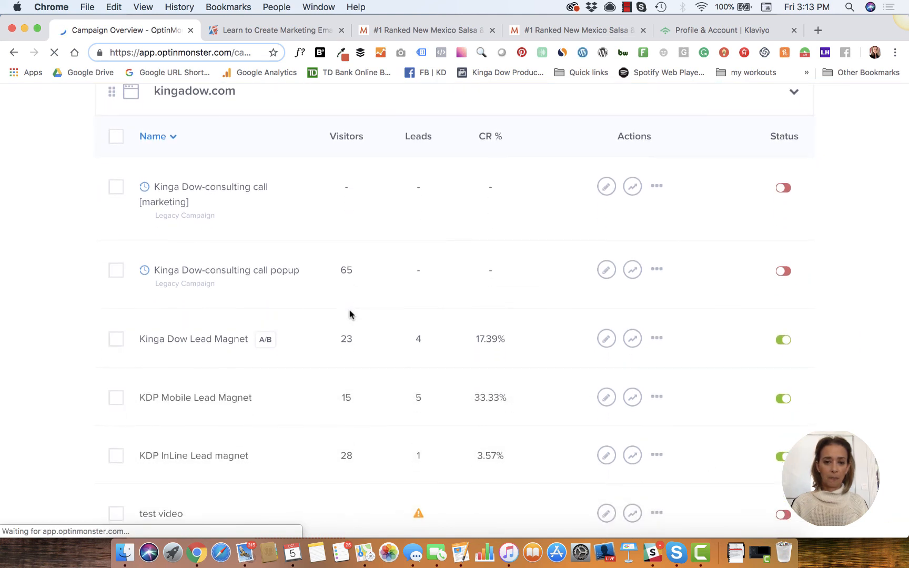
{"action": "left_click", "coordinate": [267, 343]}
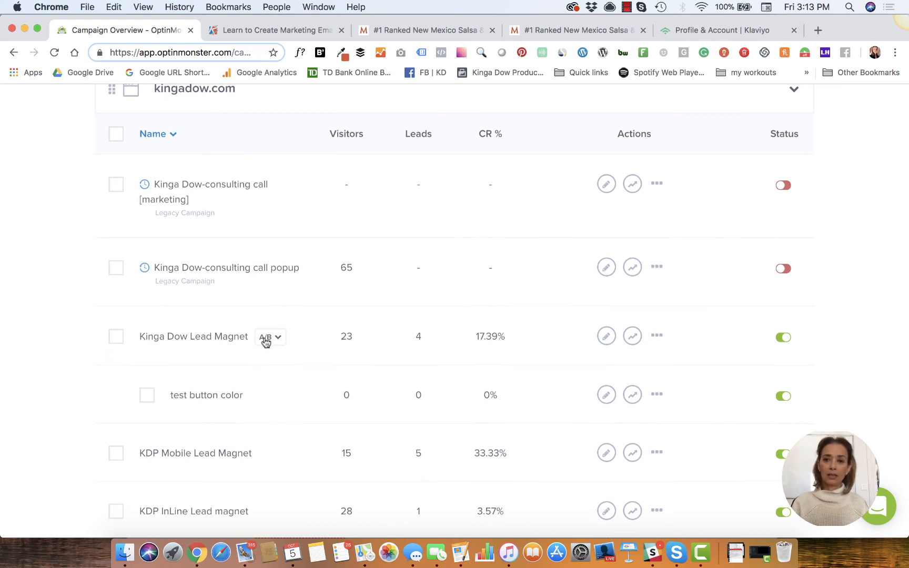
{"action": "scroll", "coordinate": [264, 342], "scroll_direction": "down", "scroll_amount": 3}
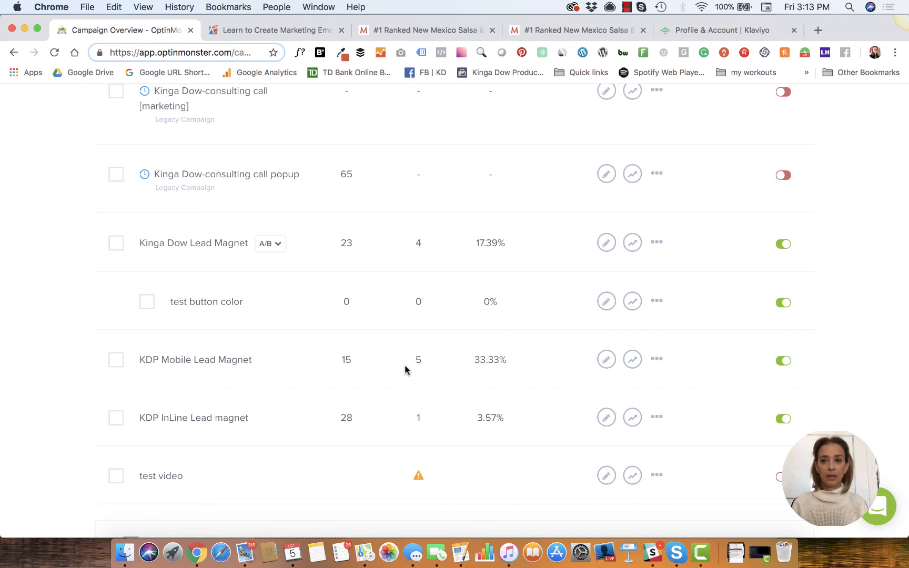
{"action": "scroll", "coordinate": [405, 370], "scroll_direction": "down", "scroll_amount": 1}
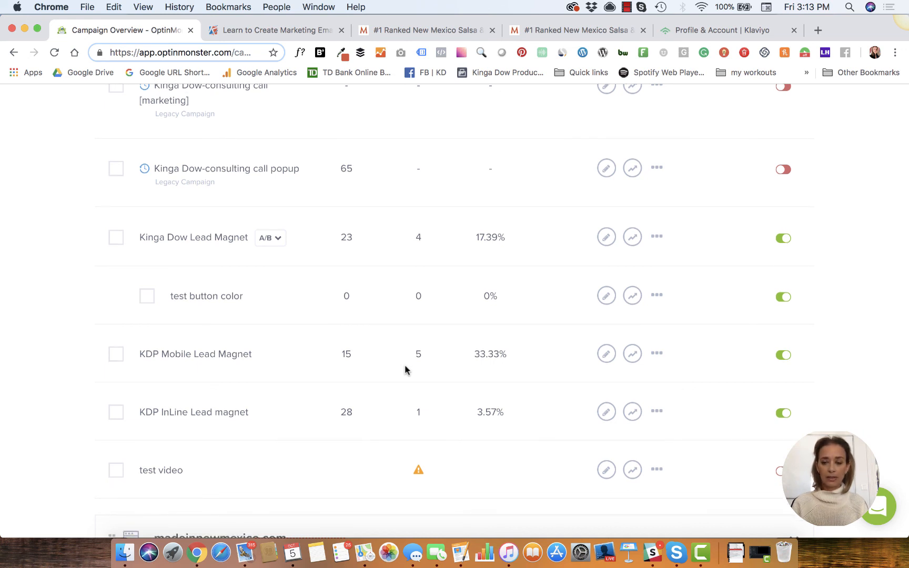